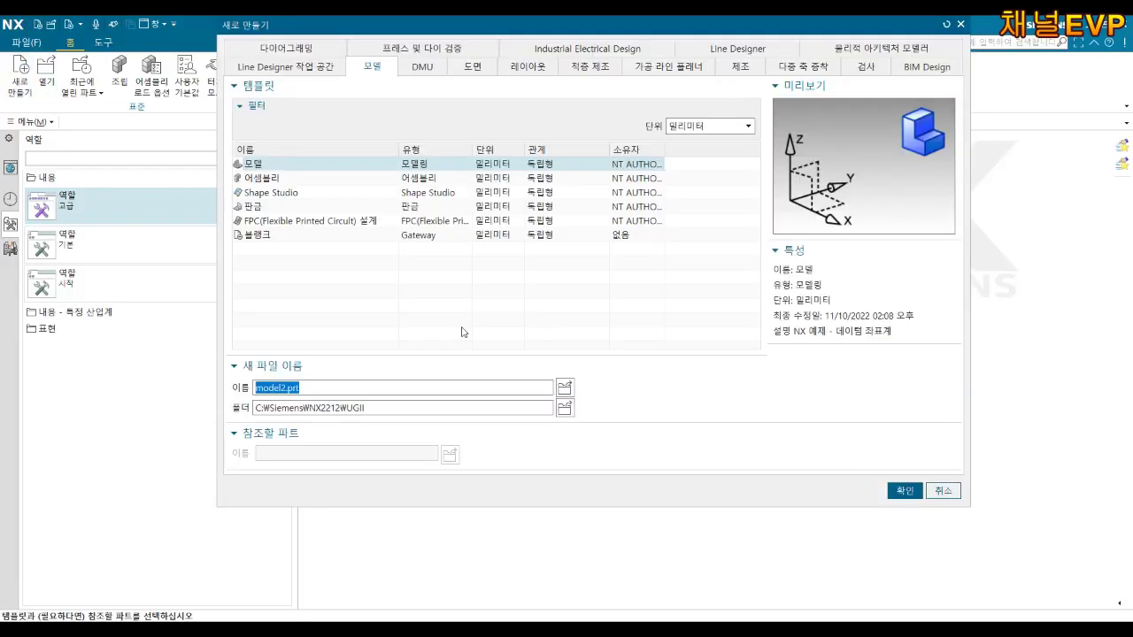
# - Create millimetre model part A-1.prt in a new Desktop folder named 컴퓨터응용가공산업기사 실기1
pyautogui.click(565, 408)
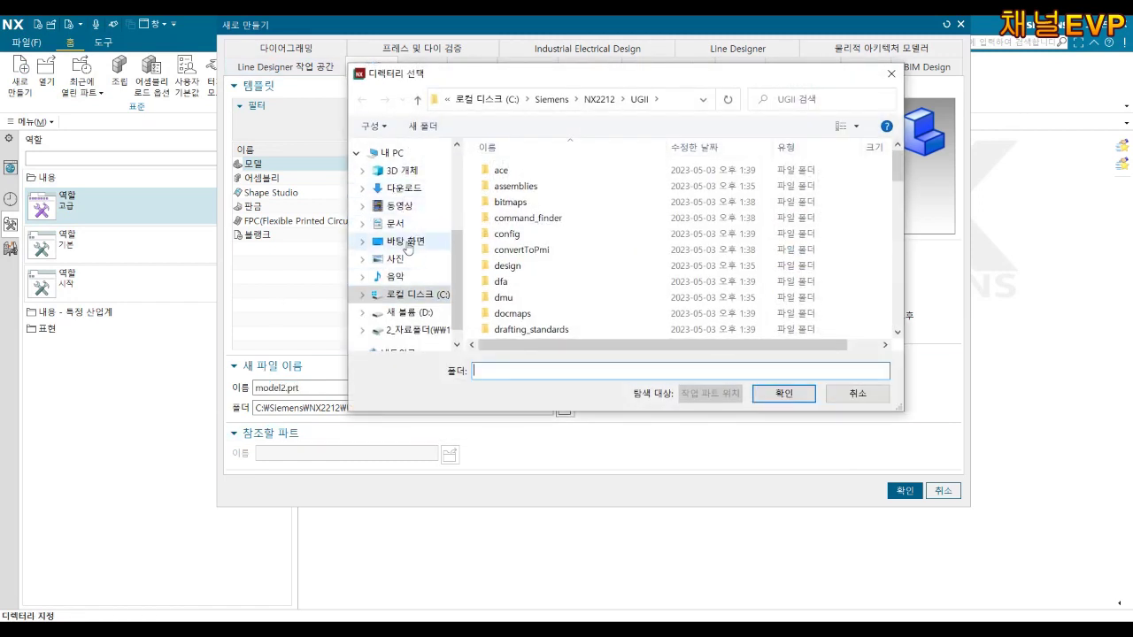
pyautogui.click(408, 246)
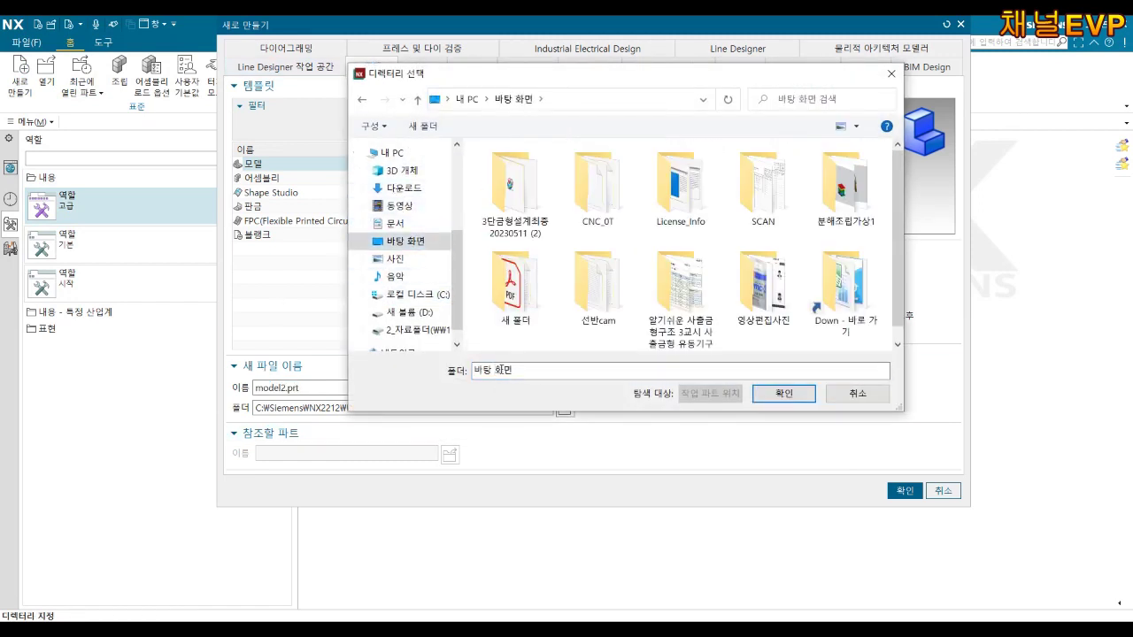
pyautogui.rightClick(644, 237)
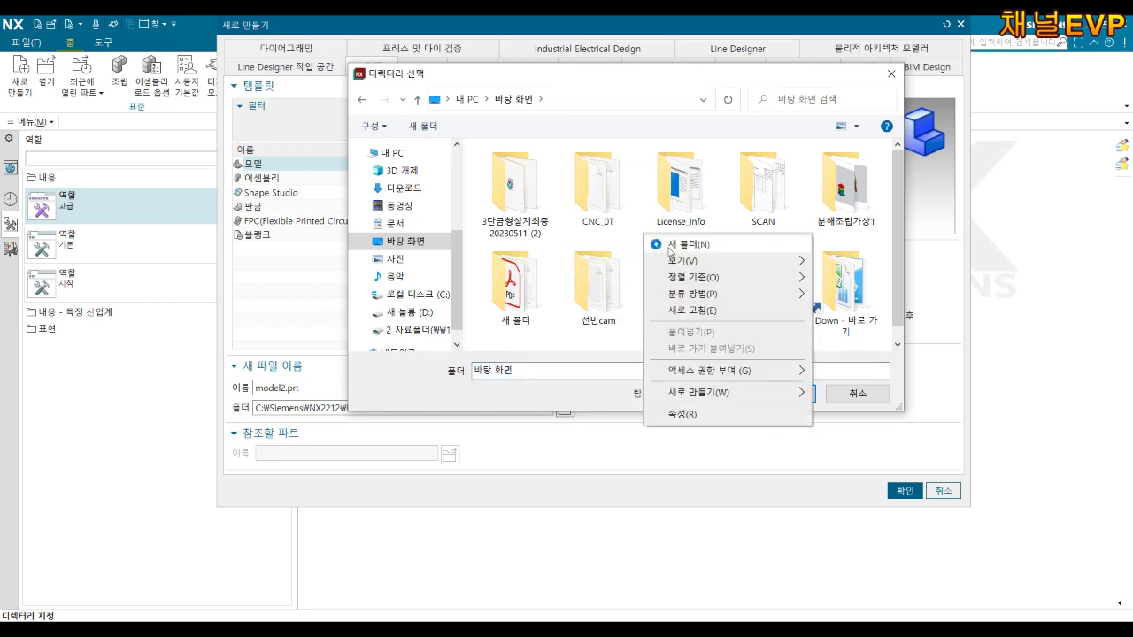
pyautogui.press('x')
pyautogui.press('f')
pyautogui.write('컴퓨터응용가공시')
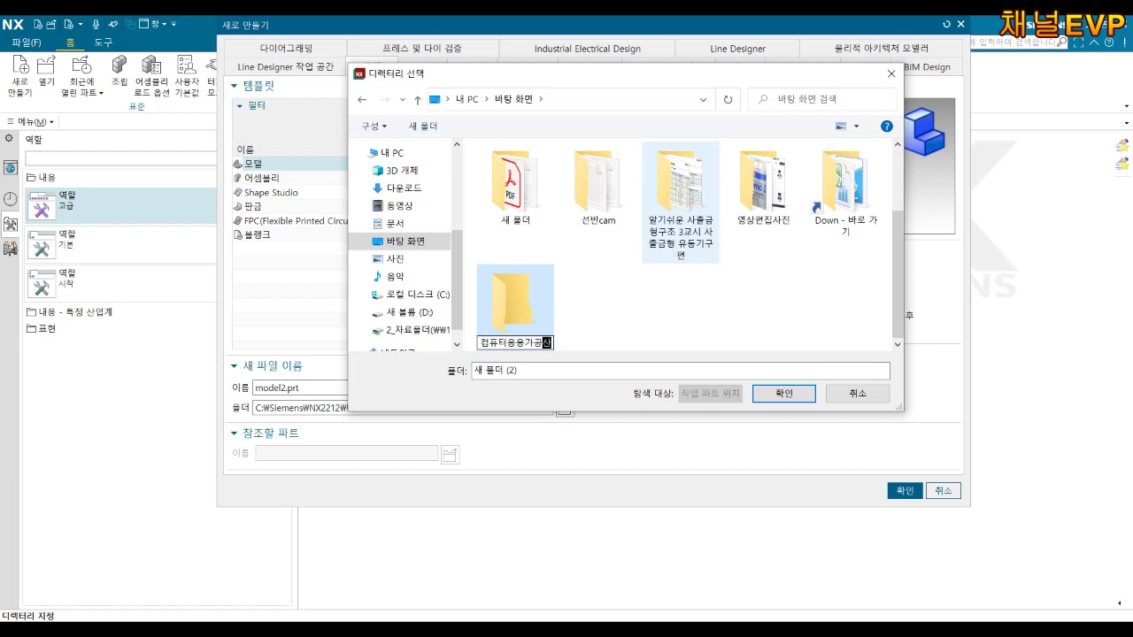
pyautogui.write('산업기사 실기1')
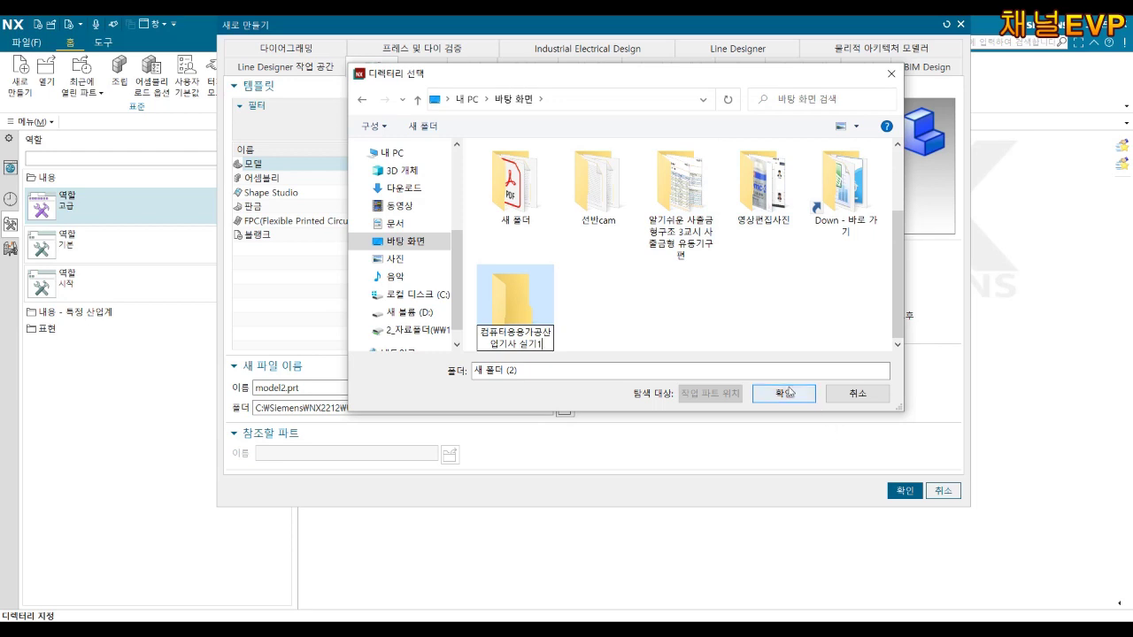
pyautogui.click(785, 393)
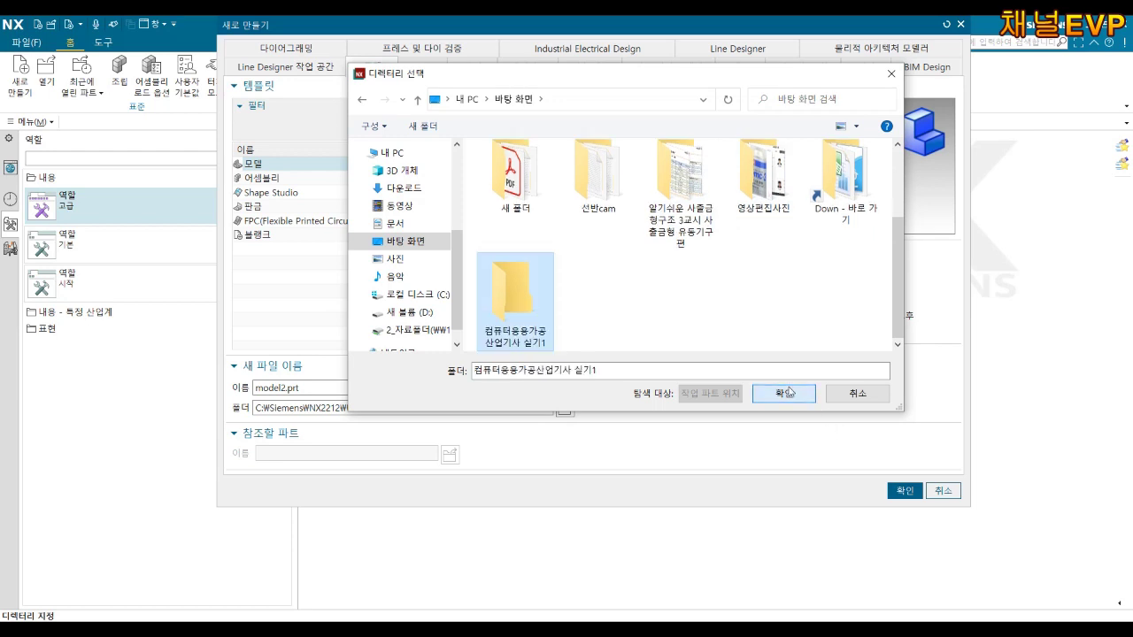
pyautogui.click(793, 396)
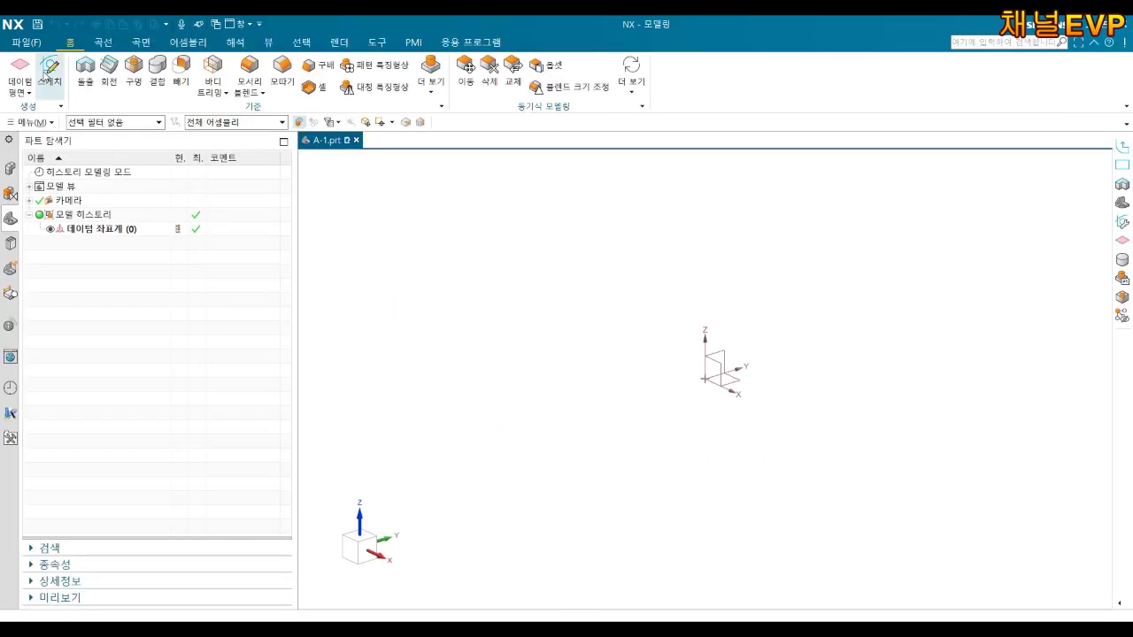
# - Start a sketch on the XY plane and draw a centre-method rectangle at the origin
pyautogui.click(50, 71)
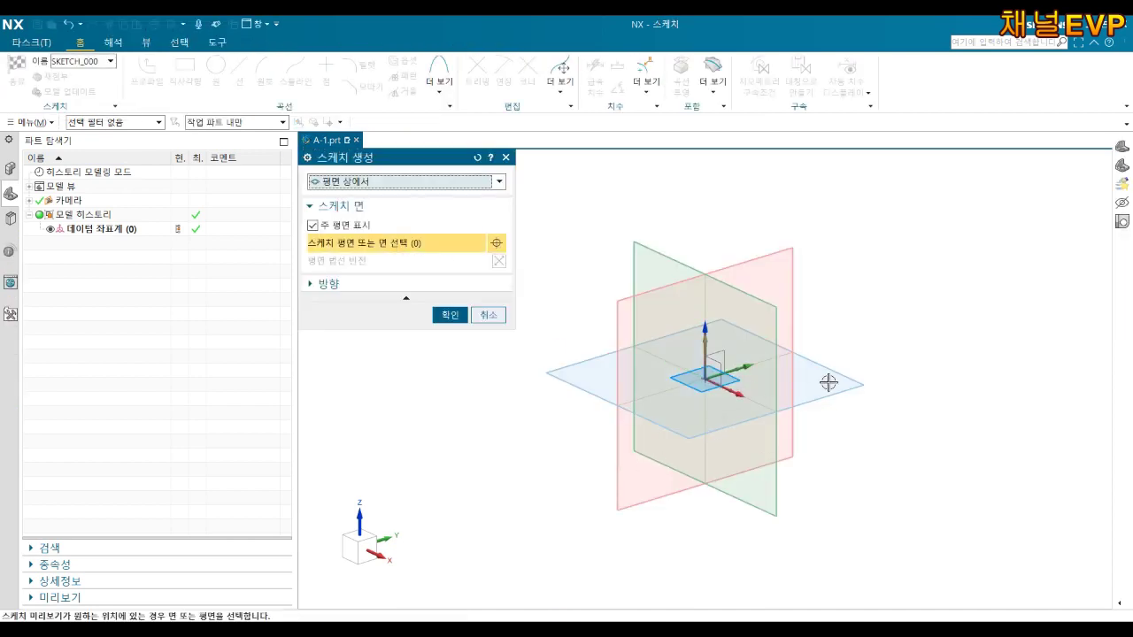
pyautogui.click(833, 390)
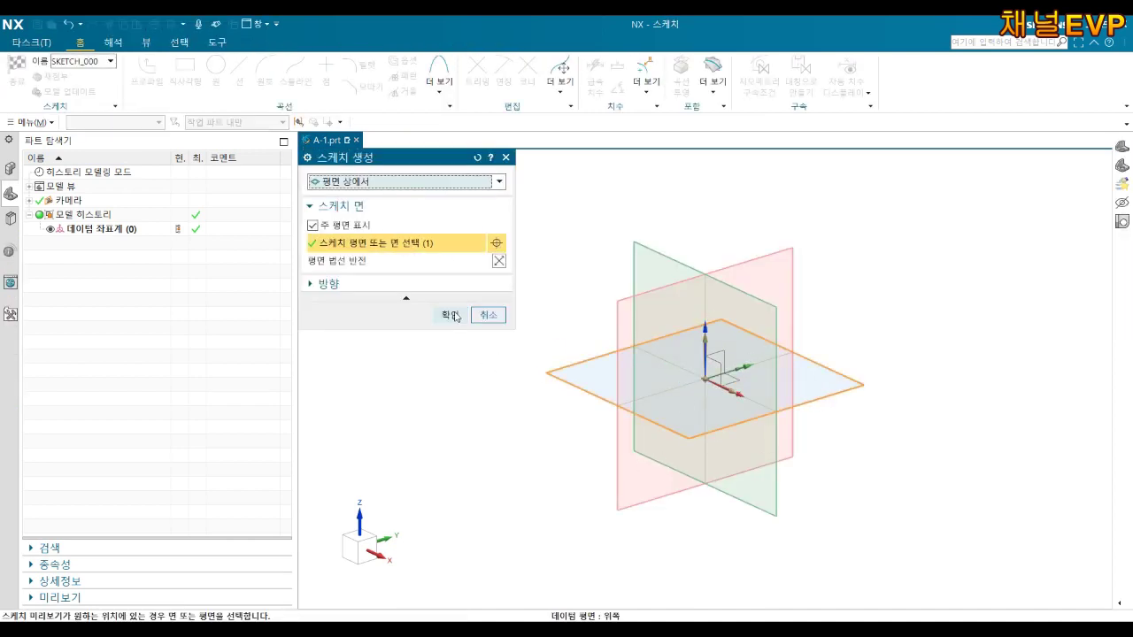
pyautogui.click(452, 315)
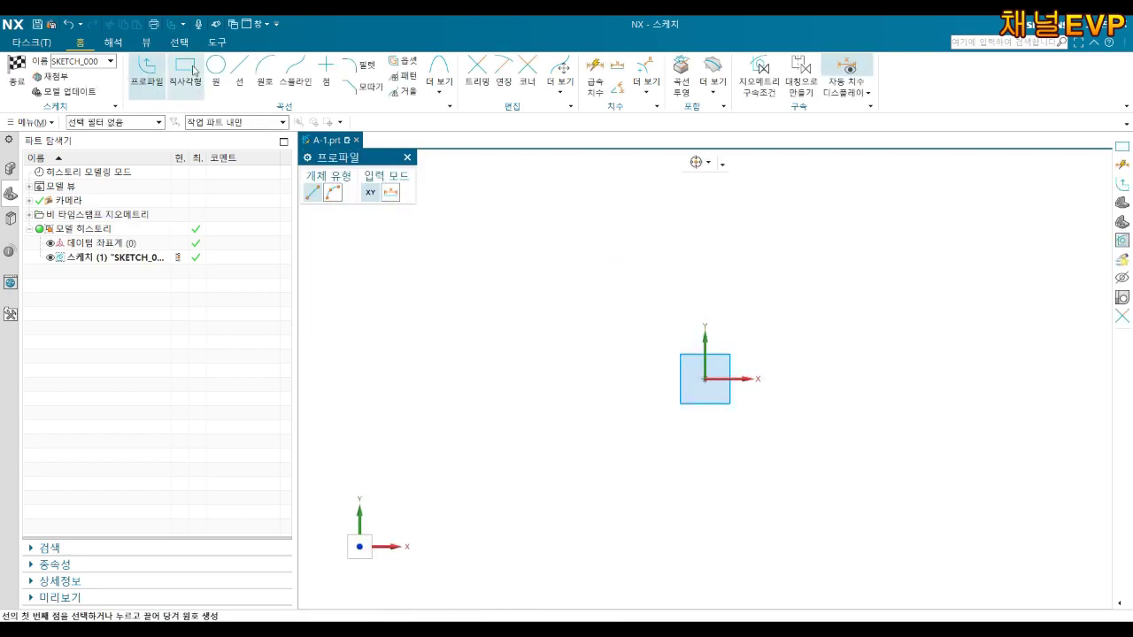
pyautogui.click(194, 70)
pyautogui.click(355, 196)
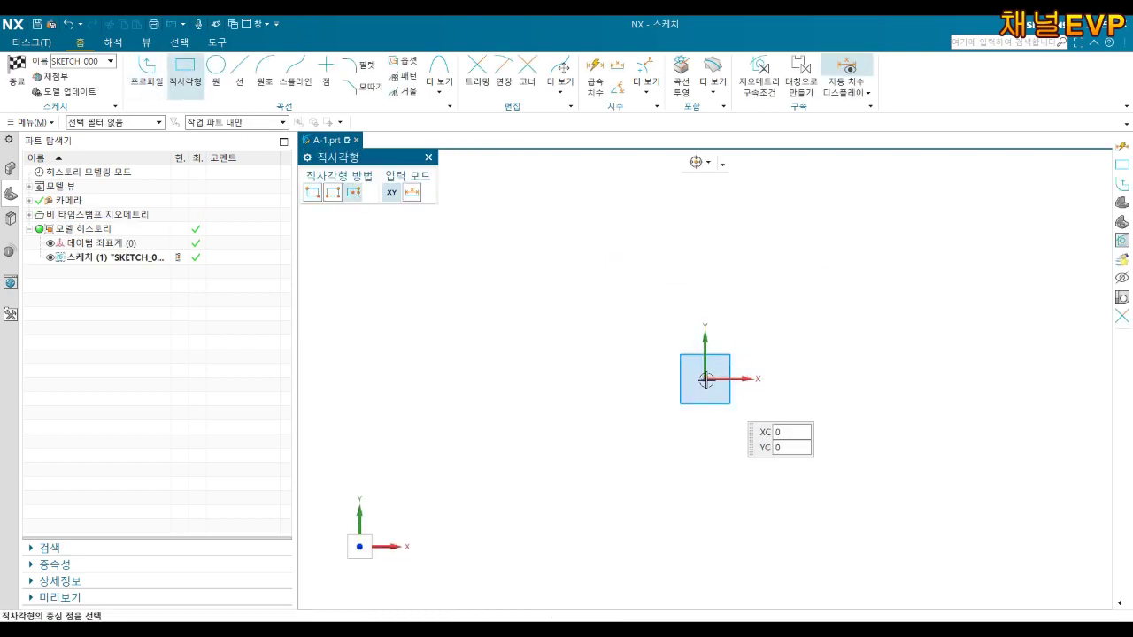
pyautogui.click(705, 378)
pyautogui.click(800, 286)
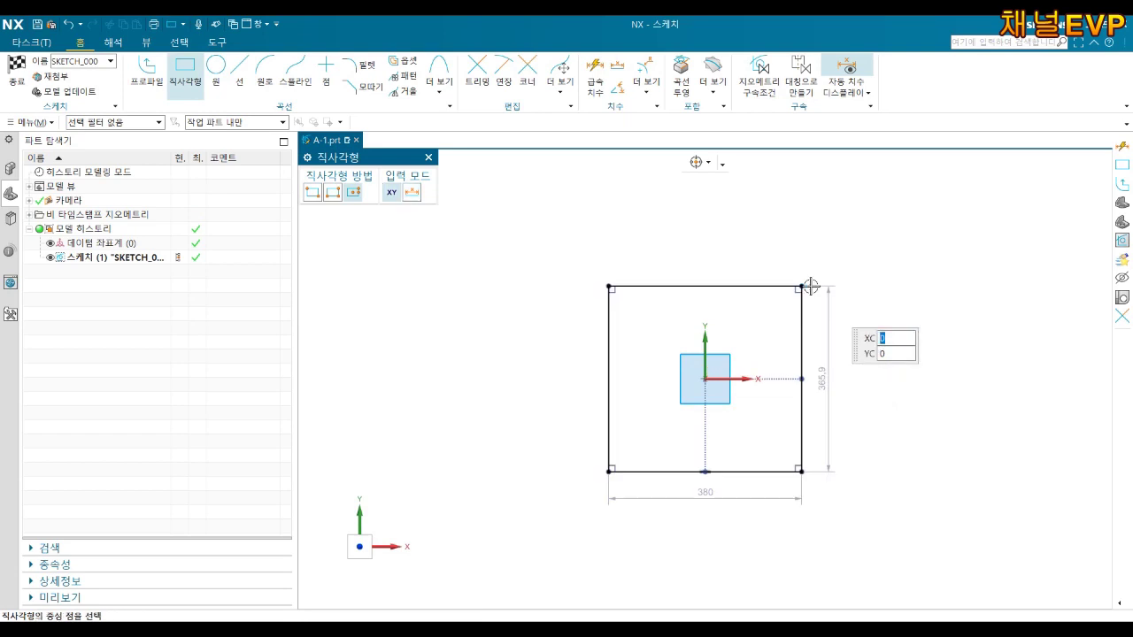
pyautogui.press('Escape')
# - Set the rectangle's height and width dimensions to 70 mm each
pyautogui.doubleClick(822, 374)
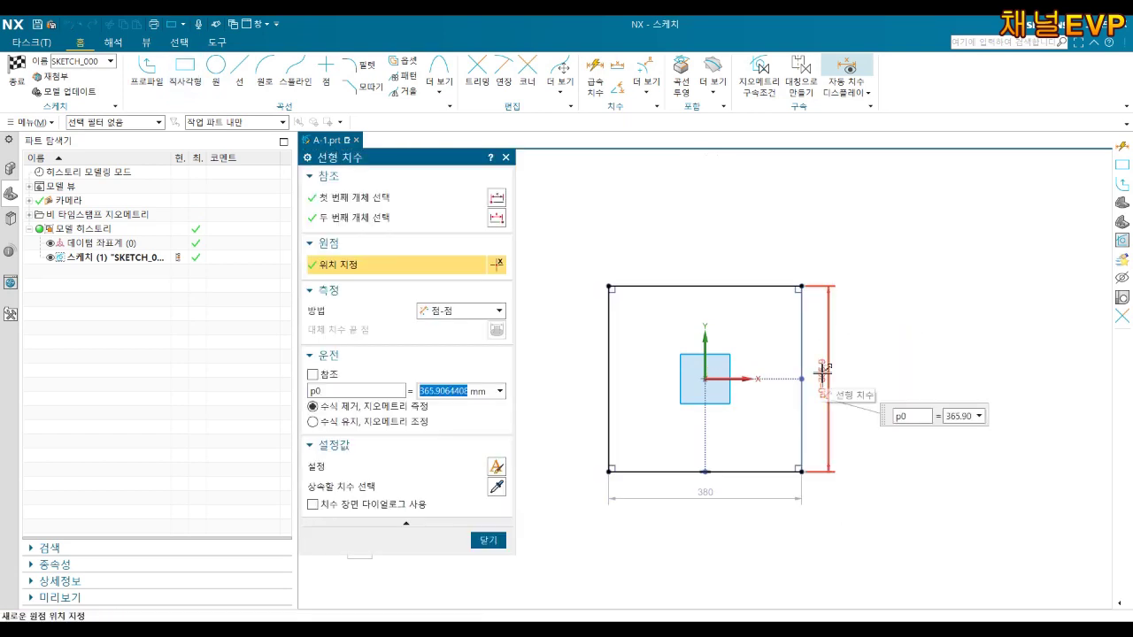
pyautogui.write('70')
pyautogui.press('Return')
pyautogui.scroll(5, 715, 434)
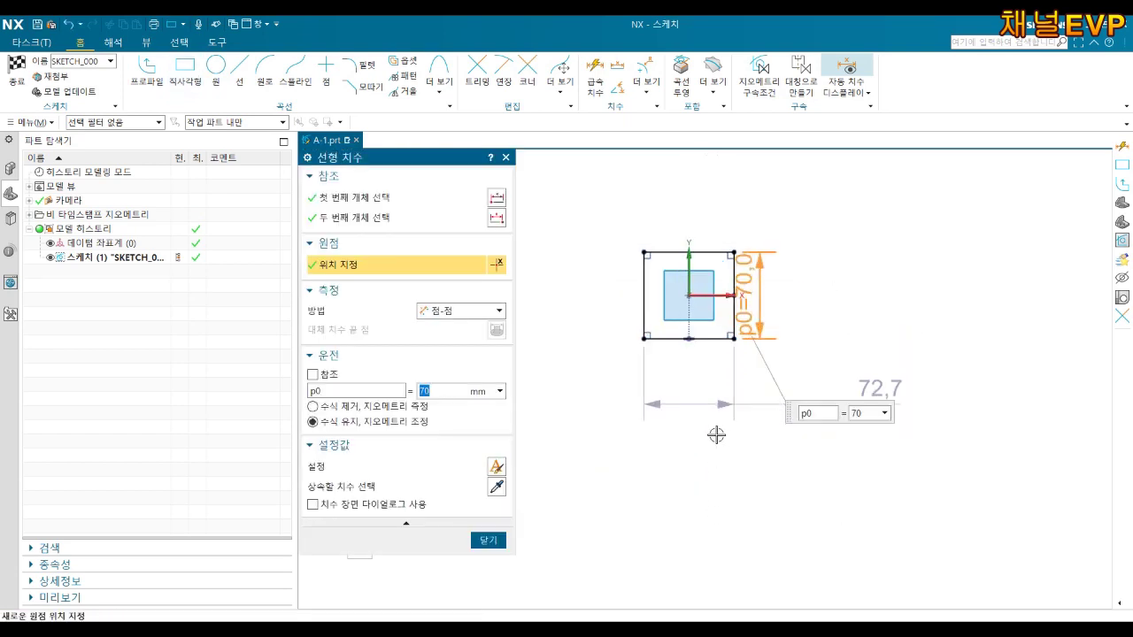
pyautogui.press('Escape')
pyautogui.doubleClick(715, 356)
pyautogui.write('70')
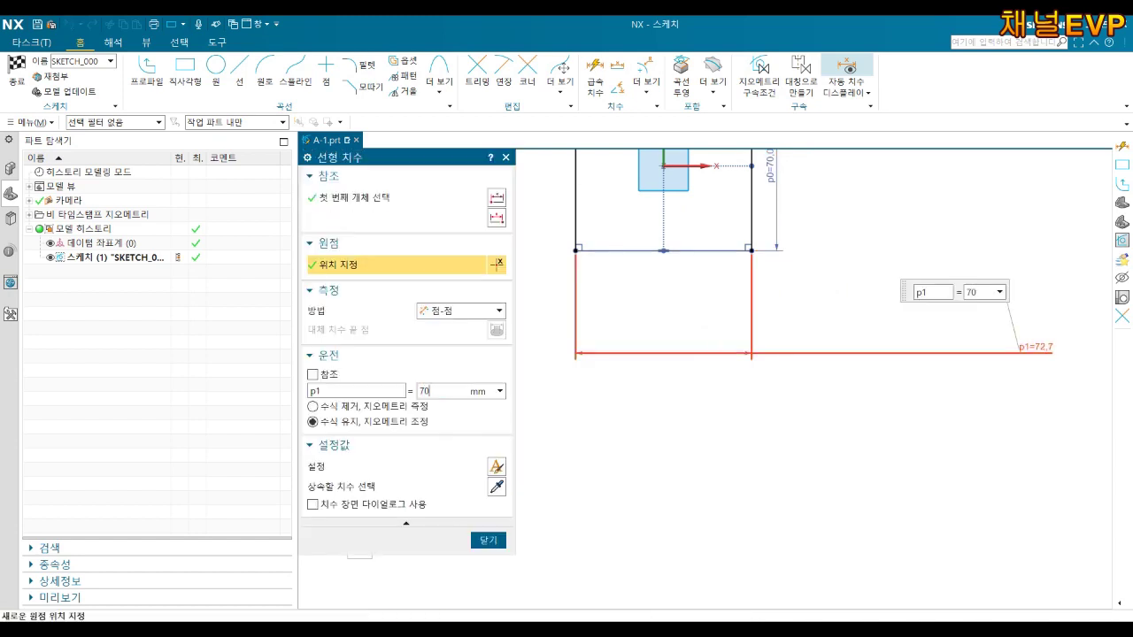
pyautogui.press('Return')
pyautogui.press('Escape')
pyautogui.scroll(-3, 728, 346)
pyautogui.scroll(5, 726, 199)
pyautogui.scroll(1, 693, 232)
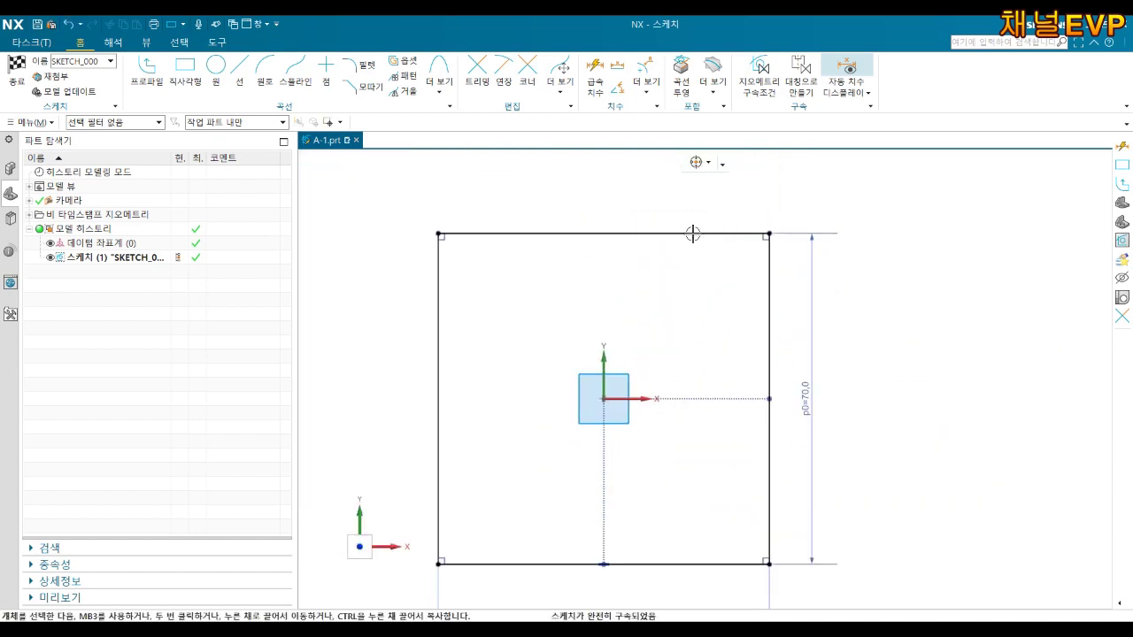
# - Extrude the 70 mm square 28 mm downward into a block, then start a new sketch
pyautogui.click(23, 90)
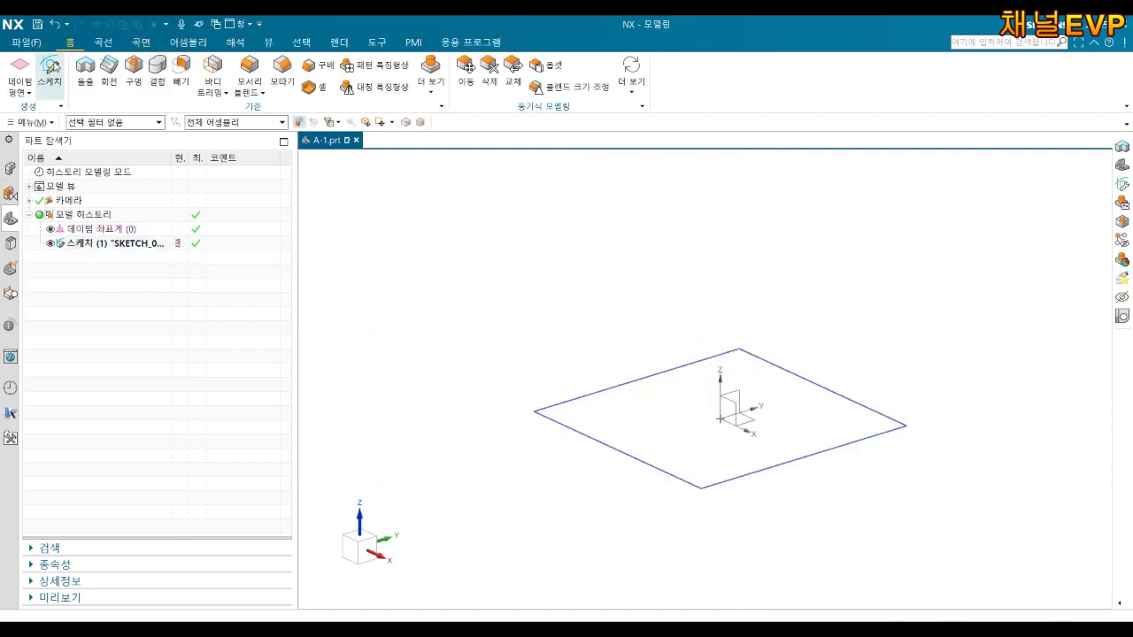
pyautogui.click(687, 365)
pyautogui.write('-28')
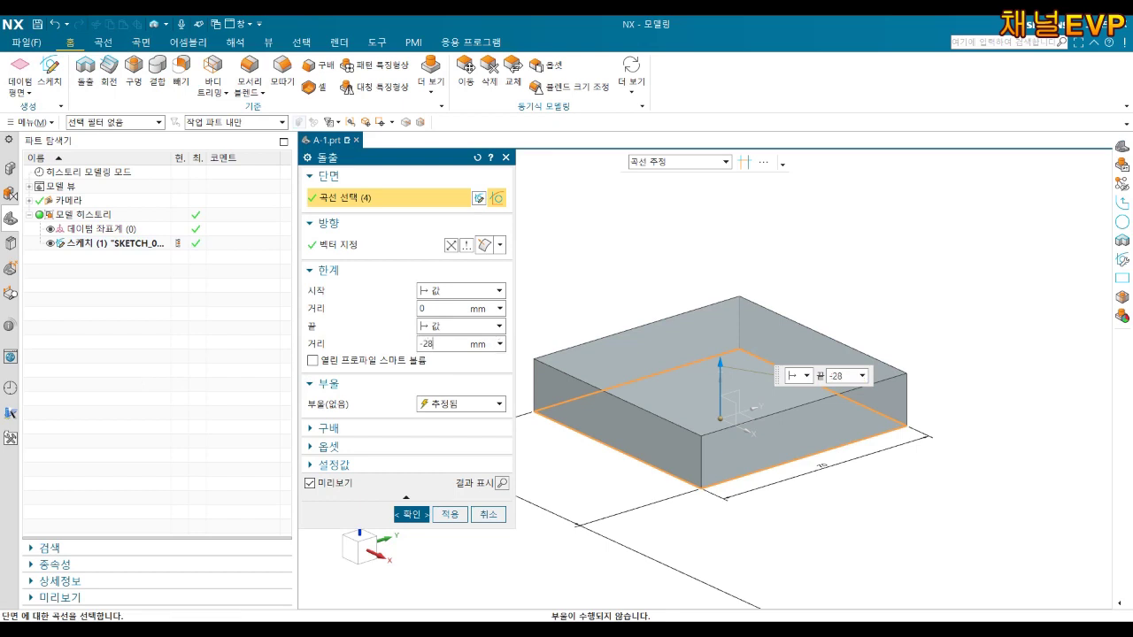
pyautogui.press('Return')
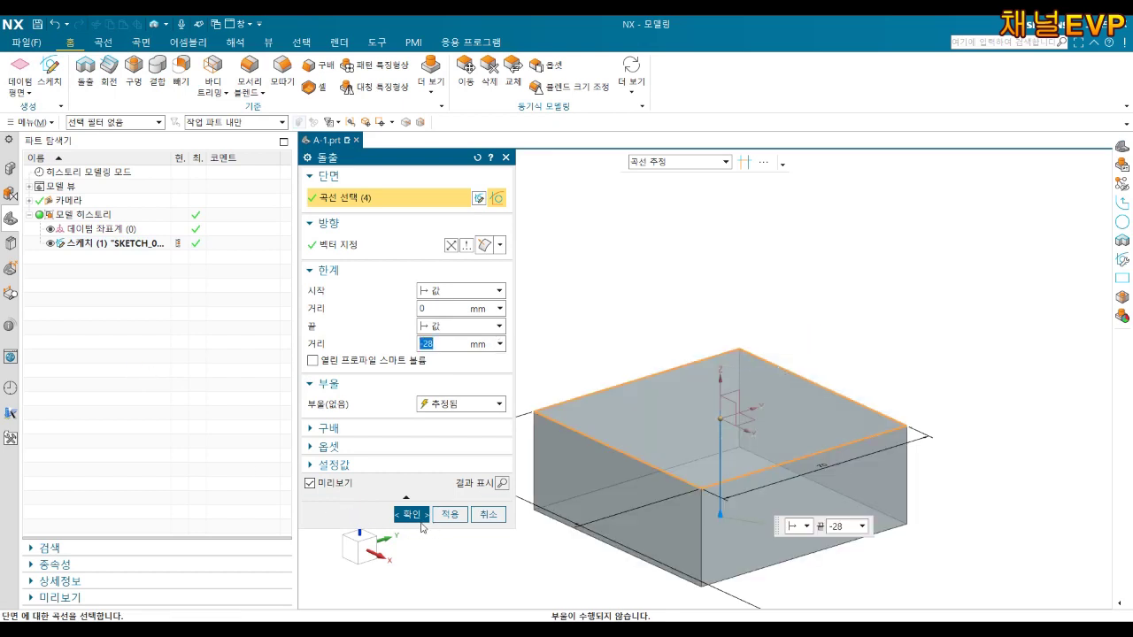
pyautogui.click(422, 522)
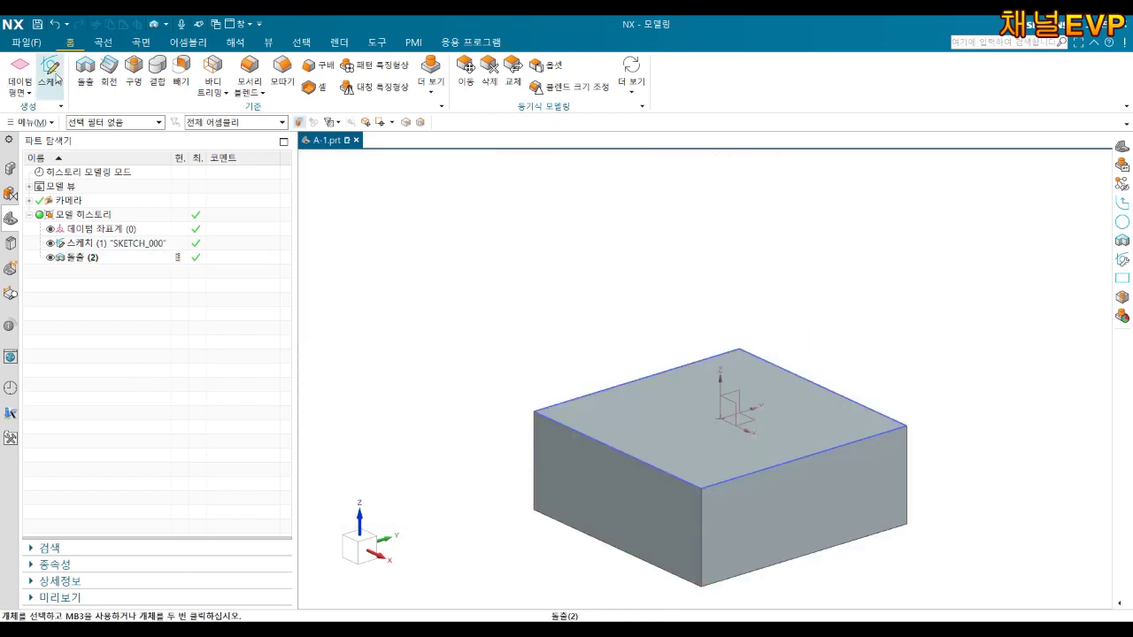
pyautogui.click(49, 70)
pyautogui.moveTo(654, 410)
pyautogui.mouseDown(button='middle')
pyautogui.moveTo(1029, 518)
pyautogui.moveTo(1095, 457)
pyautogui.moveTo(1113, 458)
pyautogui.moveTo(773, 366)
pyautogui.mouseUp(button='middle')
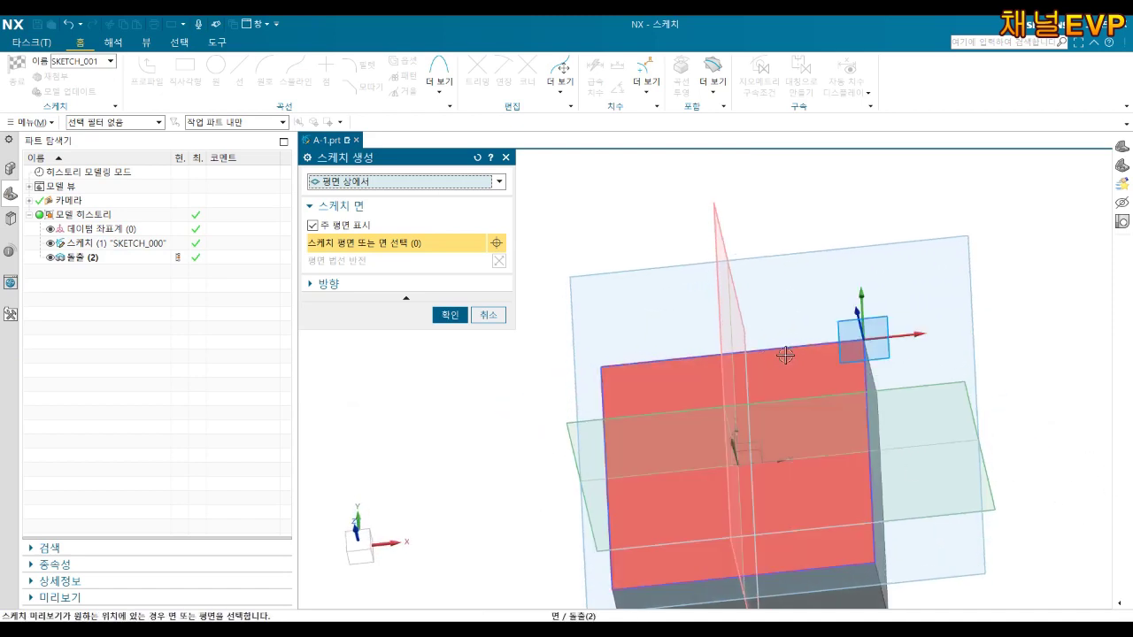
# - On the block's face, place an ellipse with radii 12.5 and 15 mm rotated 45°
pyautogui.click(784, 362)
pyautogui.click(466, 316)
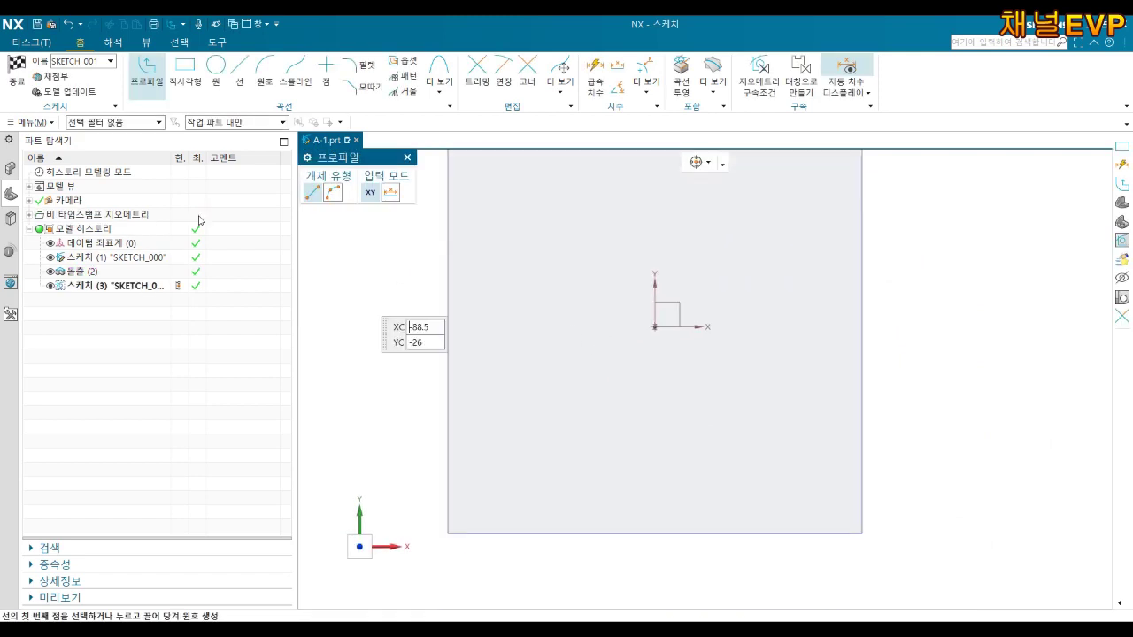
pyautogui.click(441, 92)
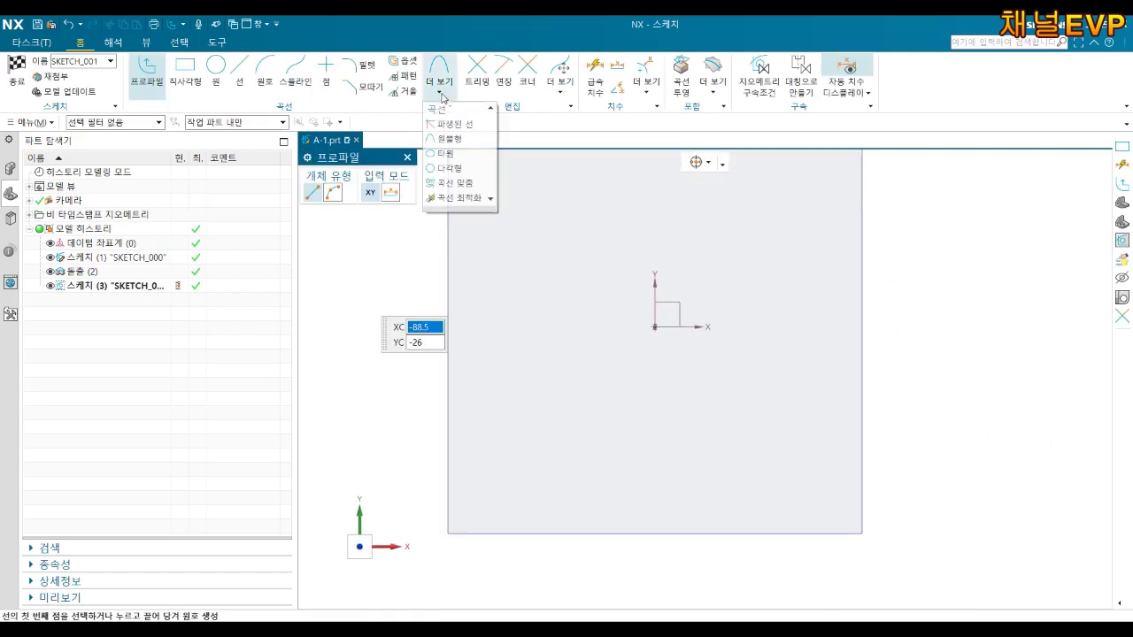
pyautogui.click(447, 153)
pyautogui.write('12.5')
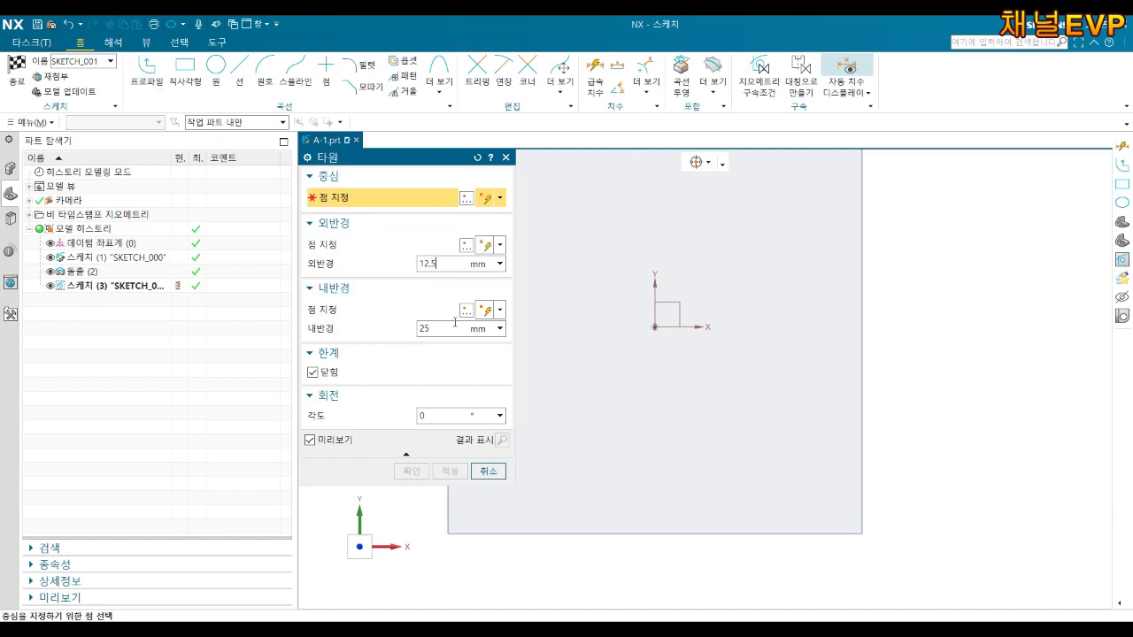
pyautogui.write('45')
pyautogui.press('Return')
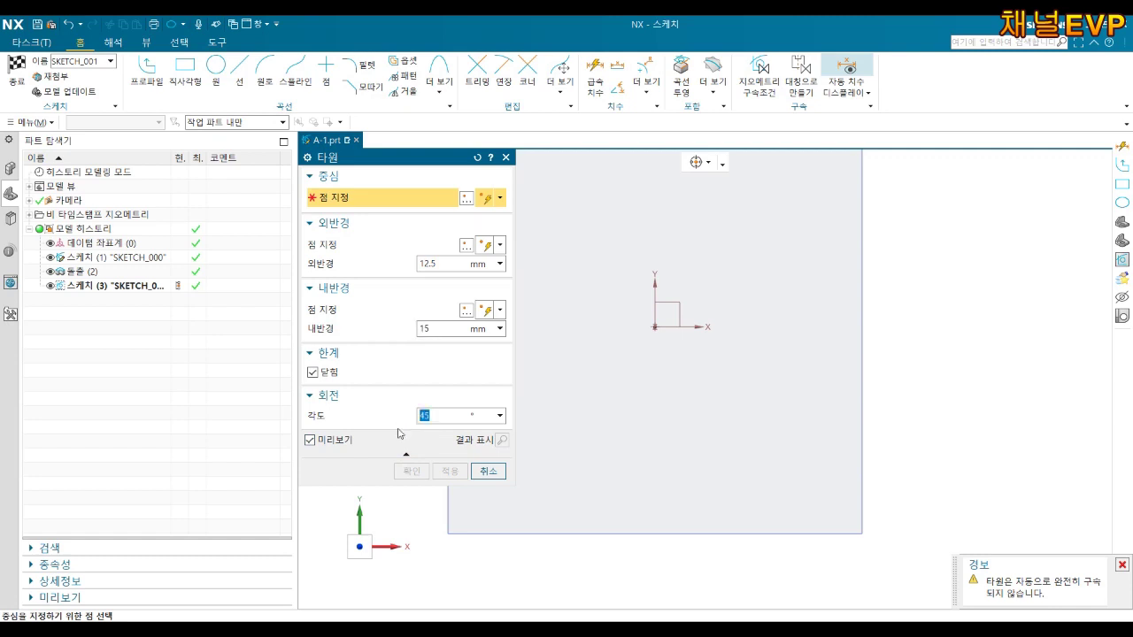
pyautogui.click(587, 438)
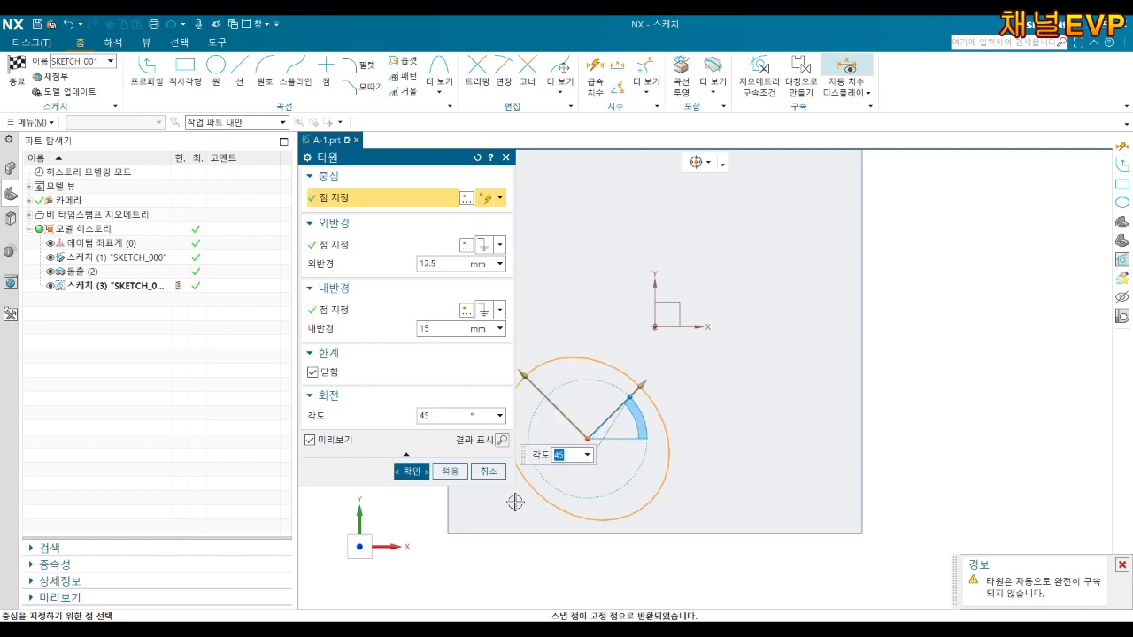
pyautogui.click(410, 472)
pyautogui.scroll(3, 567, 450)
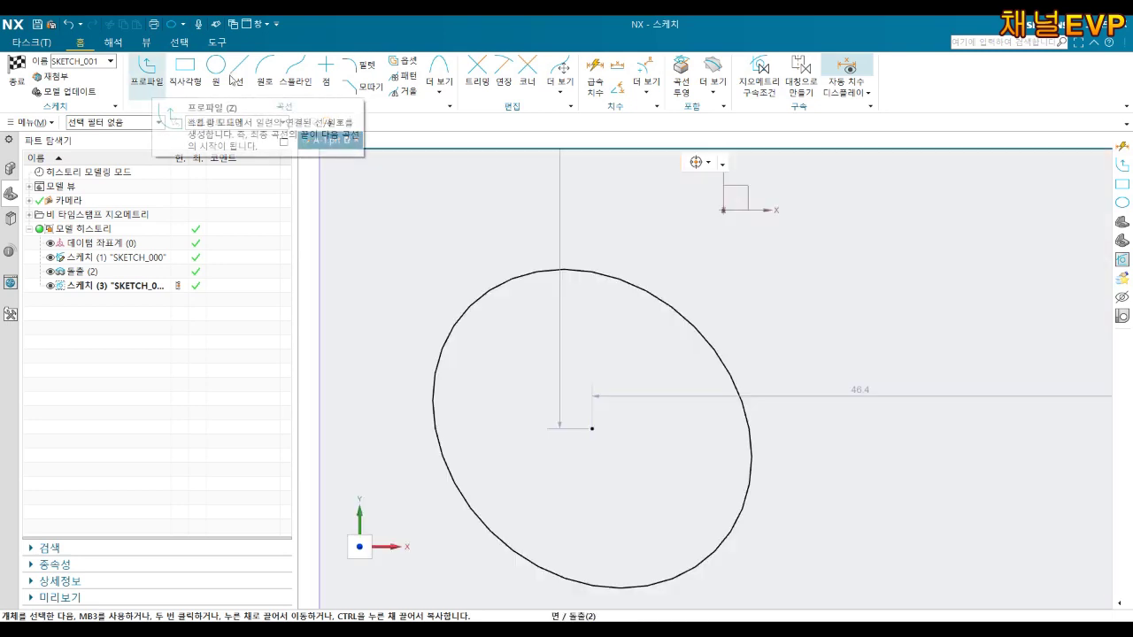
# - Draw two lines from the ellipse centre, one 15 mm long, the other up-left
pyautogui.click(239, 69)
pyautogui.click(591, 428)
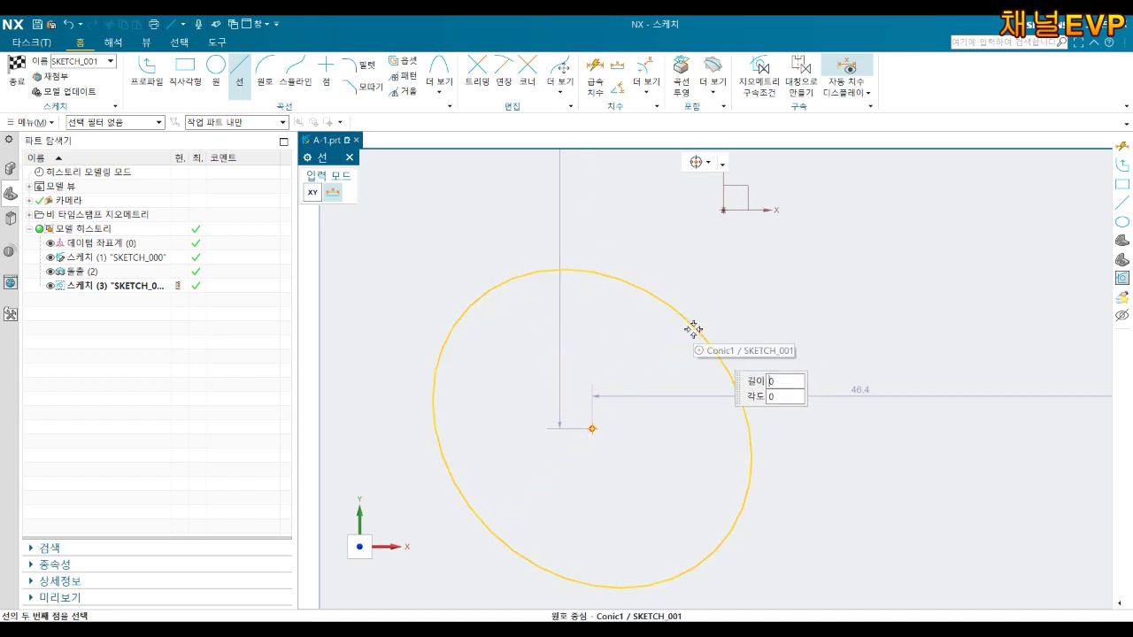
pyautogui.write('15')
pyautogui.press('Return')
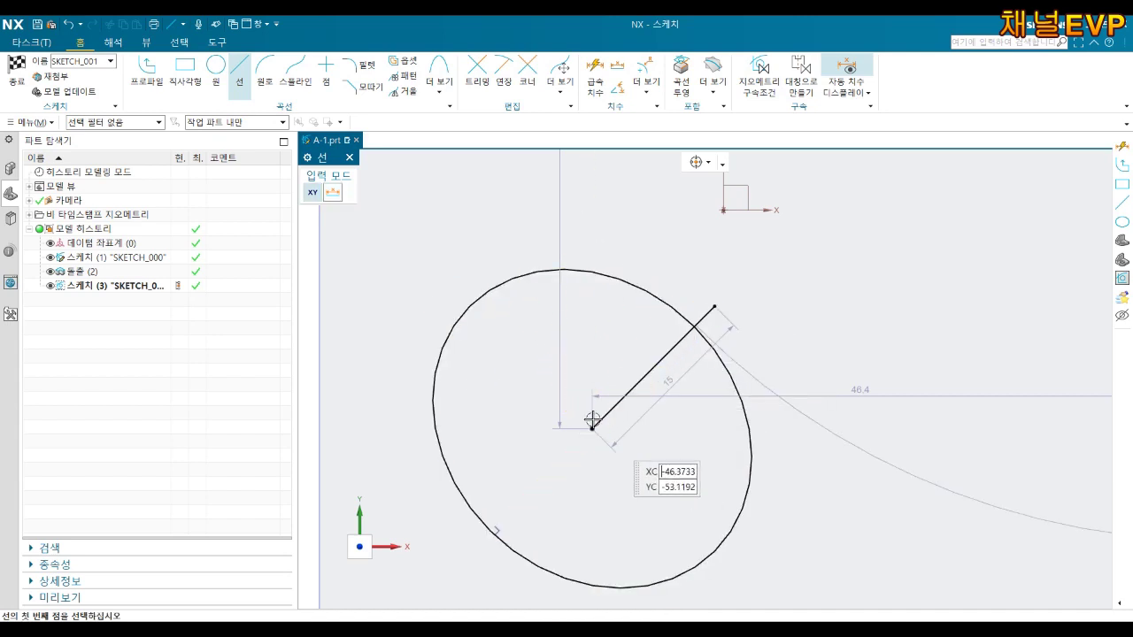
pyautogui.click(593, 429)
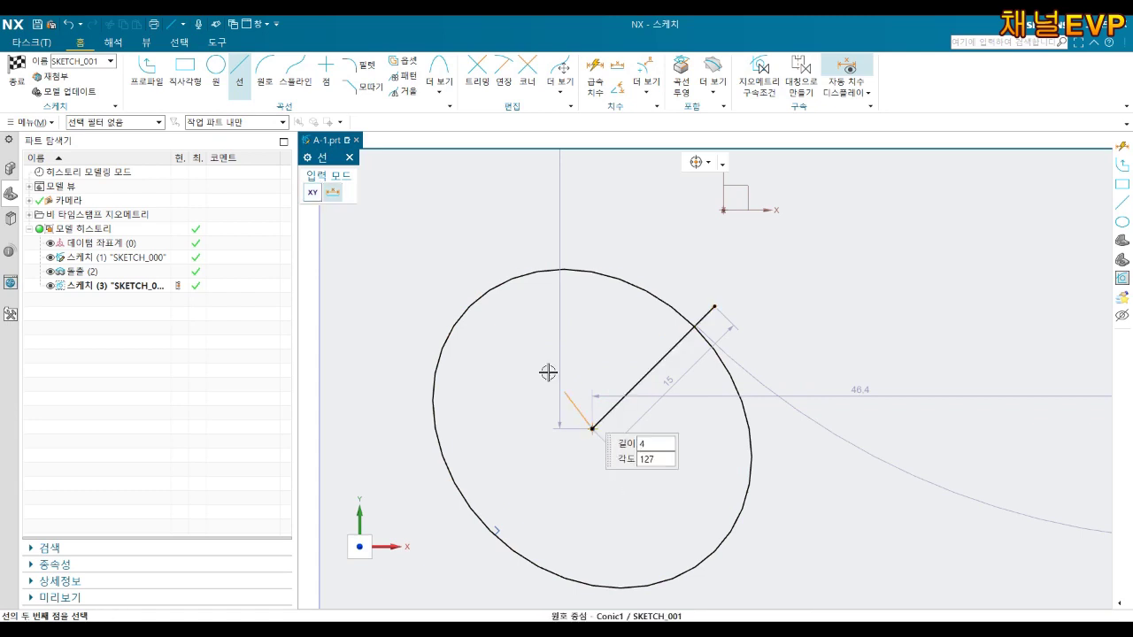
pyautogui.click(443, 281)
# - Trim the upper-left line back to the ellipse edge
pyautogui.press('t')
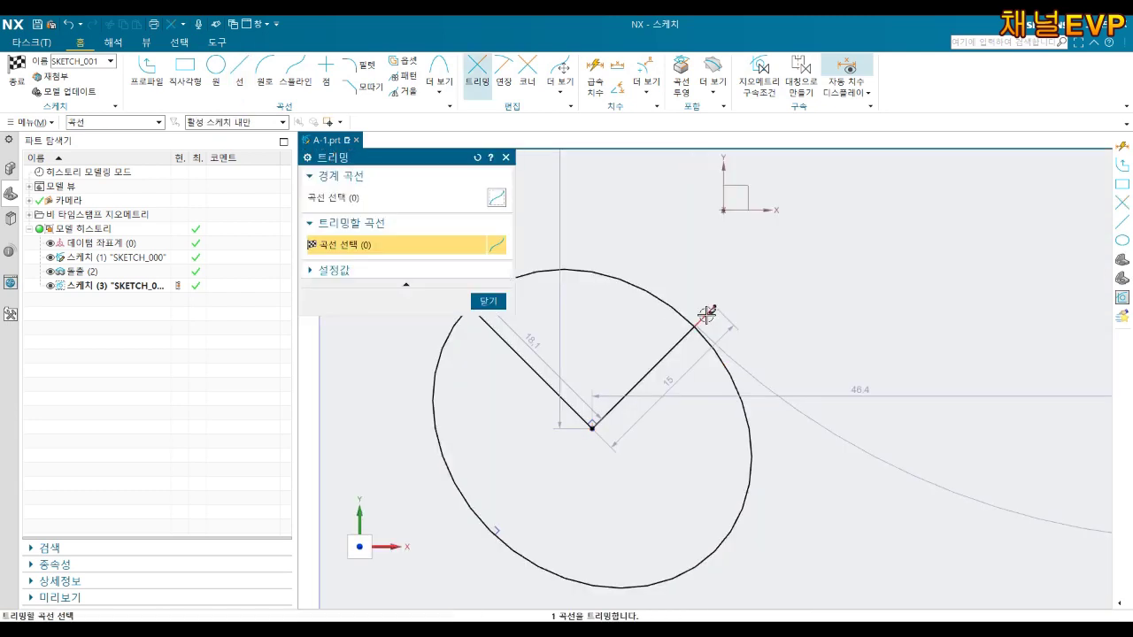
pyautogui.click(705, 312)
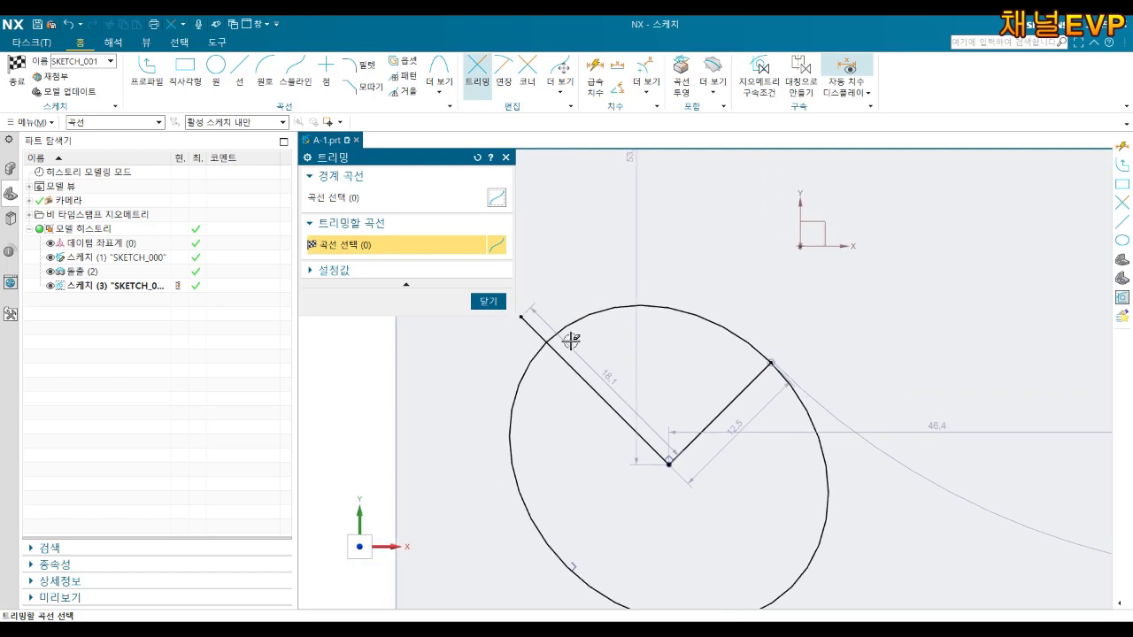
pyautogui.press('Escape')
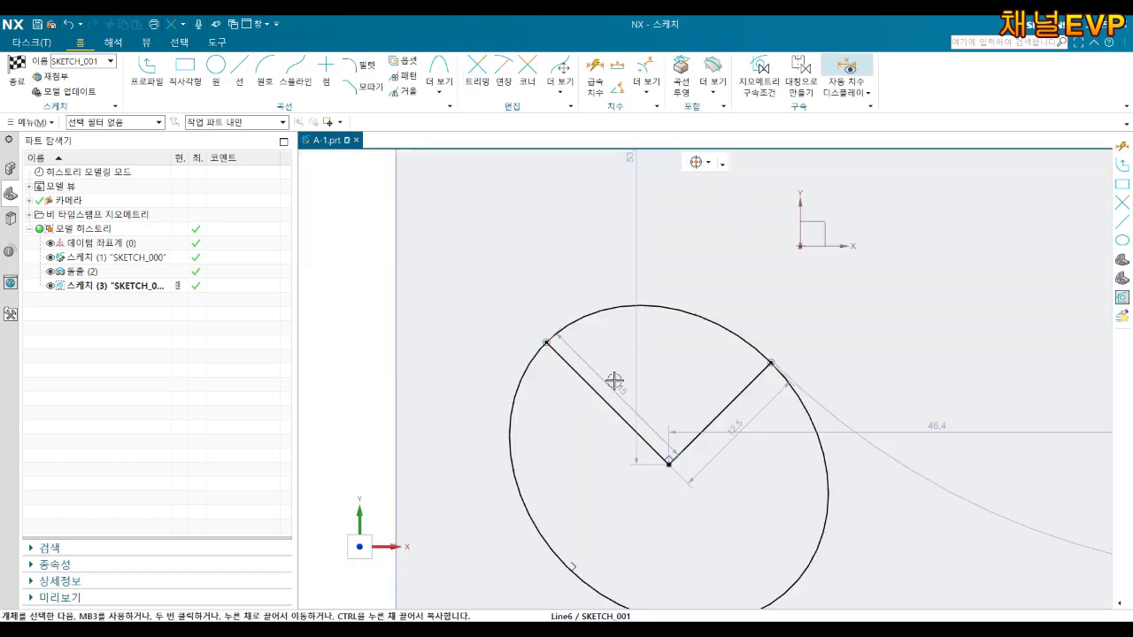
pyautogui.hotkey('ctrl', 'j')
pyautogui.press('Escape')
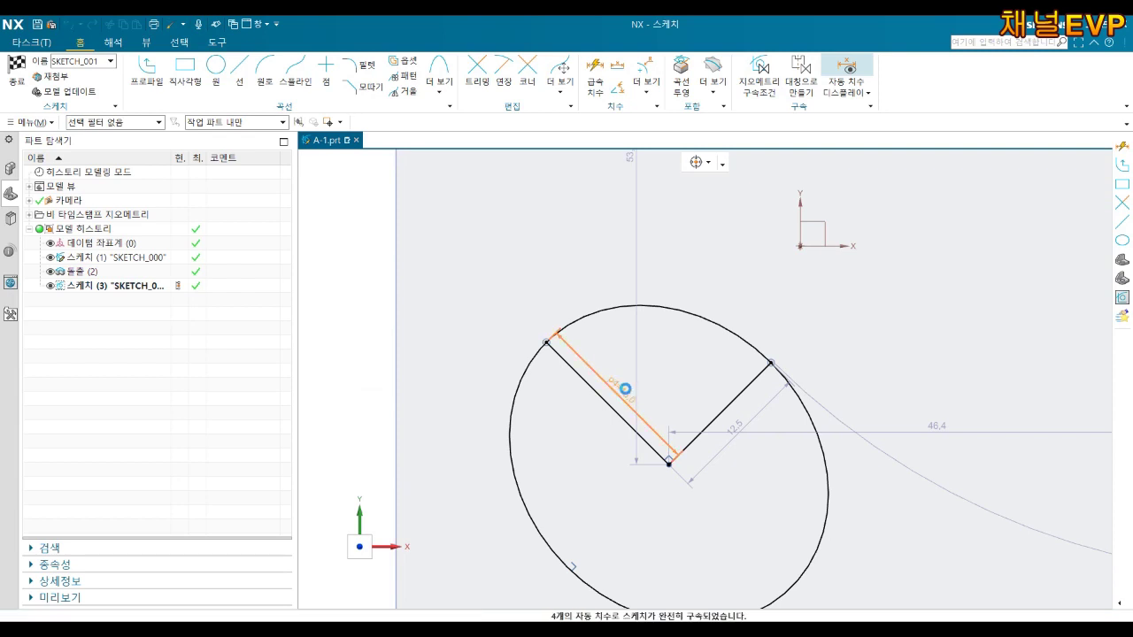
# - Move the 15 dimension outward and the 46.4 dimension above the ellipse
pyautogui.doubleClick(625, 388)
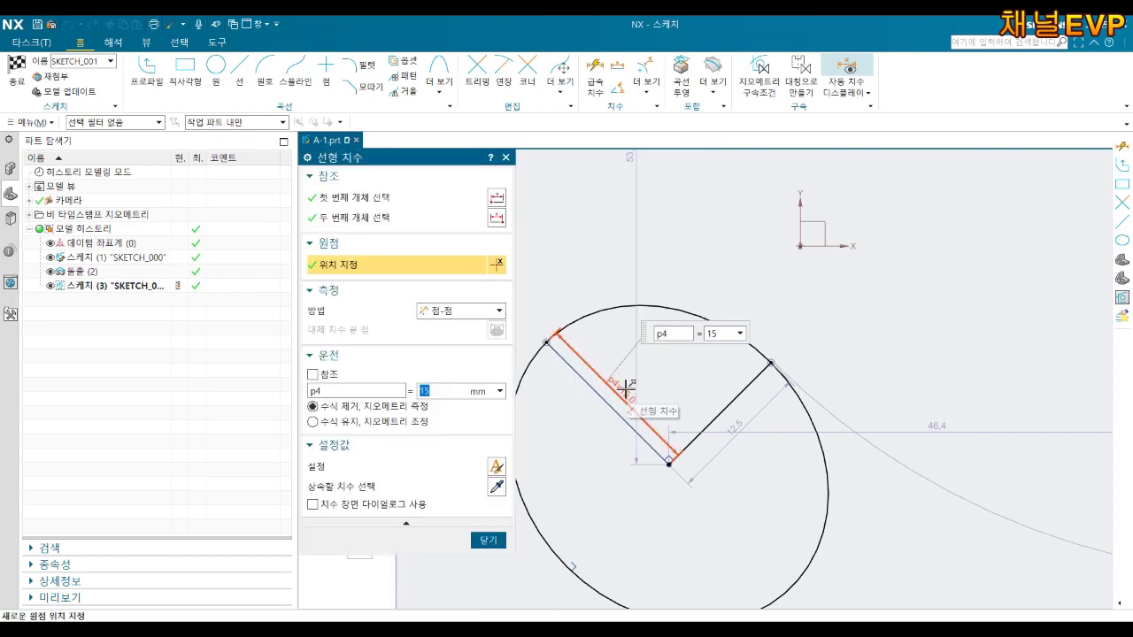
pyautogui.click(751, 435)
pyautogui.press('Escape')
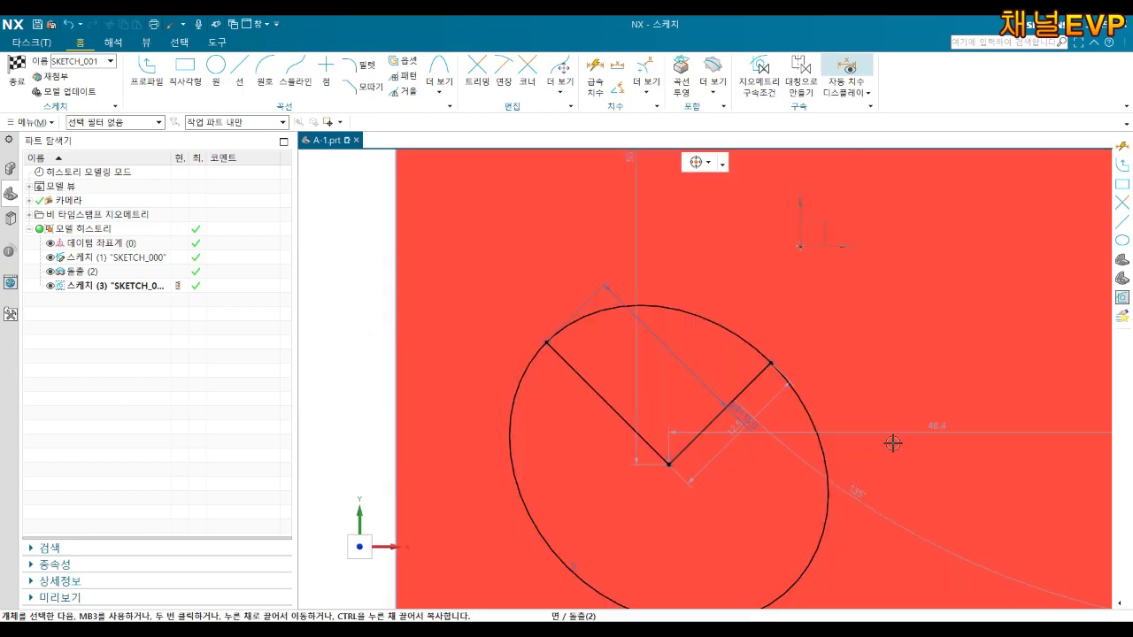
pyautogui.scroll(-3, 892, 444)
pyautogui.scroll(2, 944, 449)
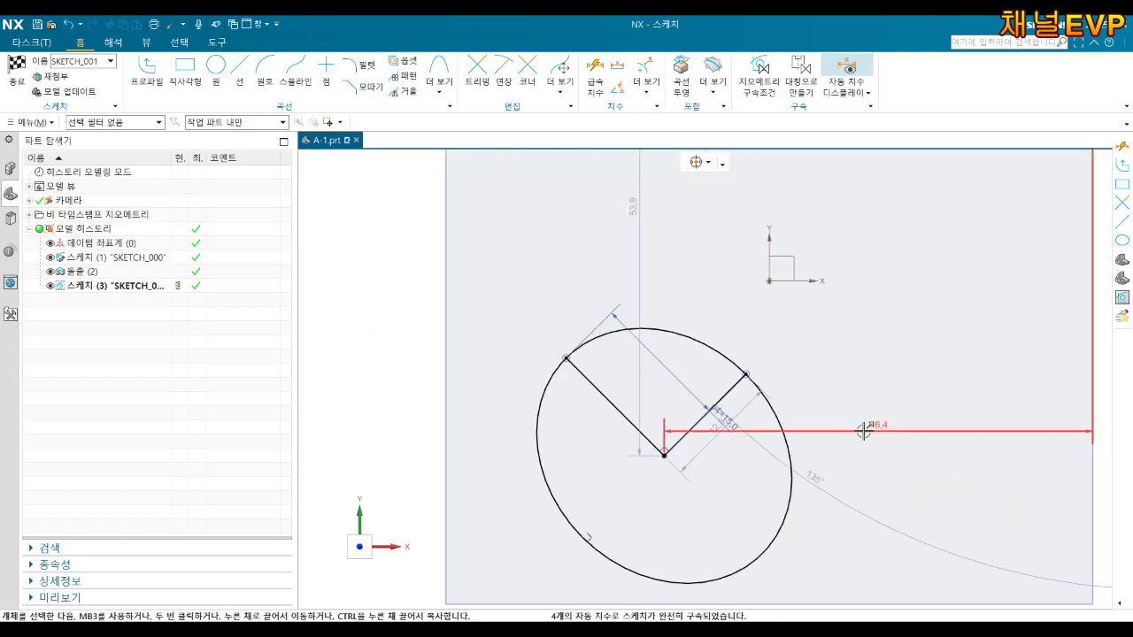
pyautogui.moveTo(863, 431); pyautogui.dragTo(882, 264)
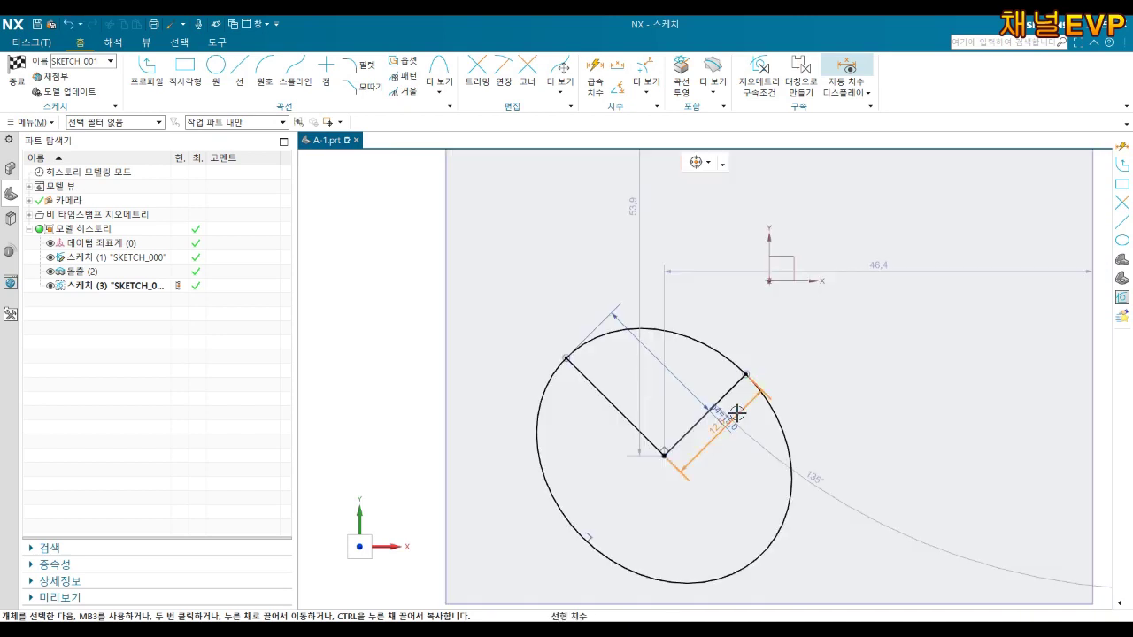
# - Reposition the 12.5 dimension clear of the ellipse and select both radial lines
pyautogui.doubleClick(737, 412)
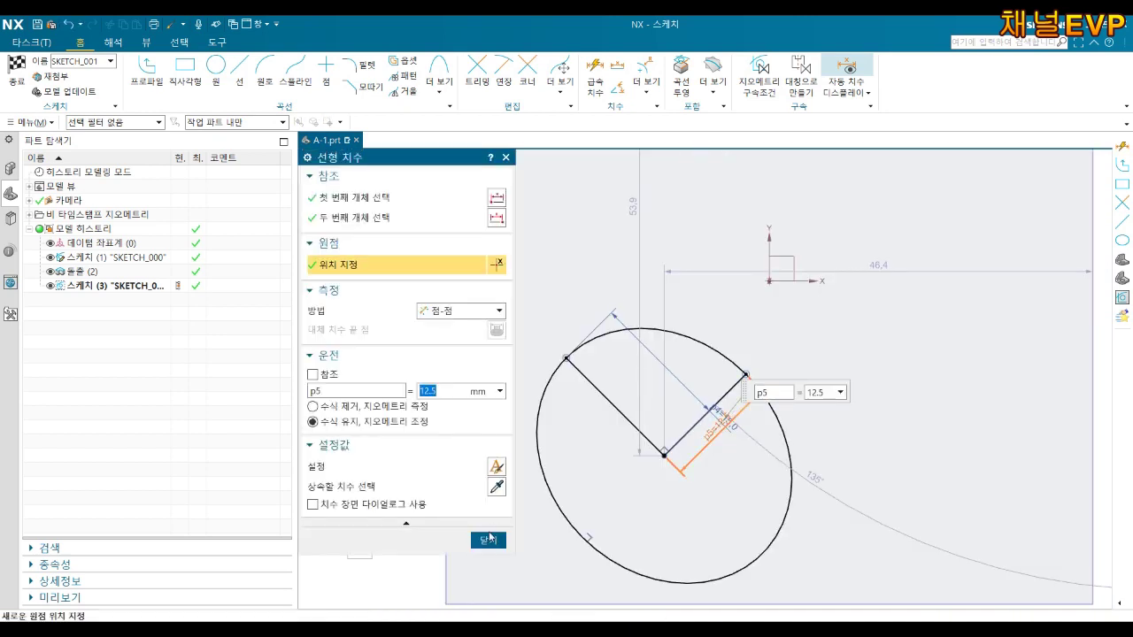
pyautogui.click(488, 539)
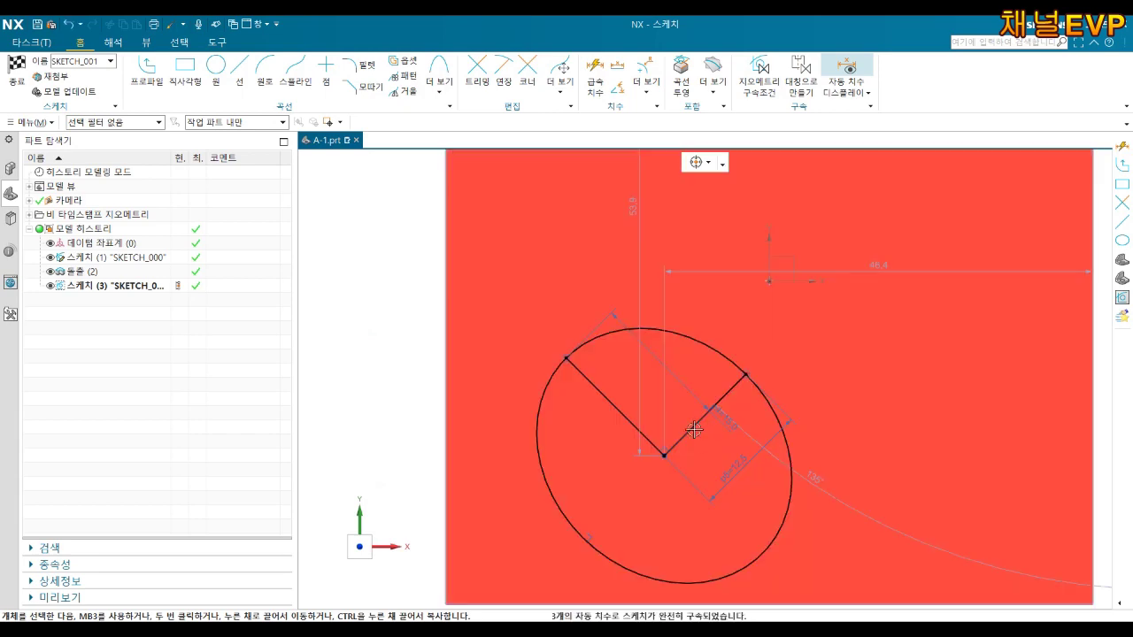
pyautogui.click(690, 431)
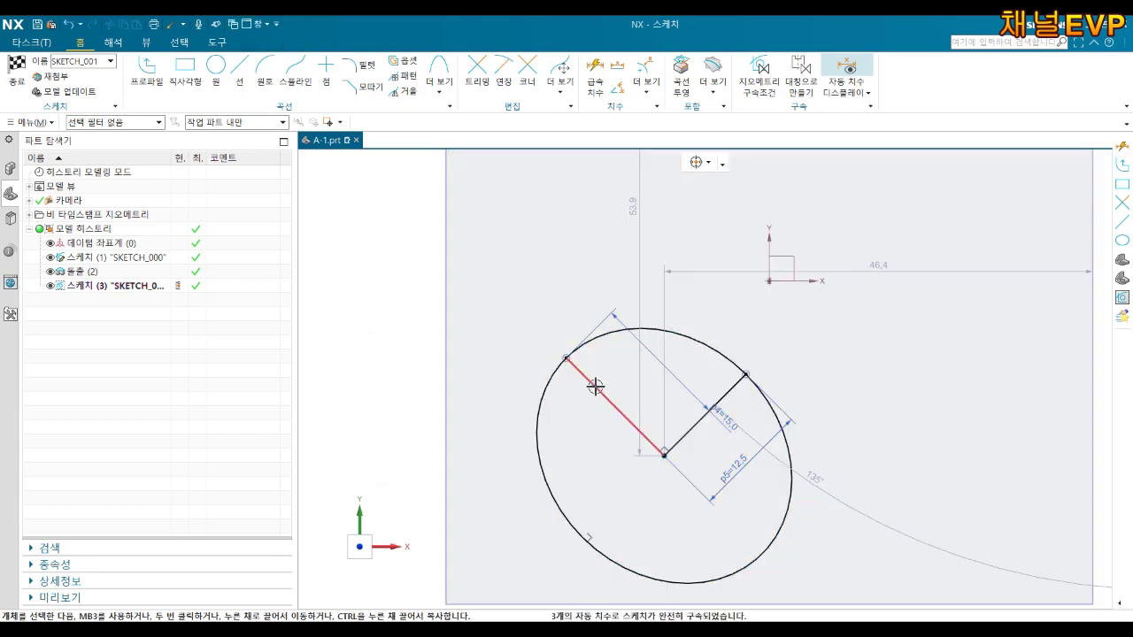
pyautogui.click(596, 389)
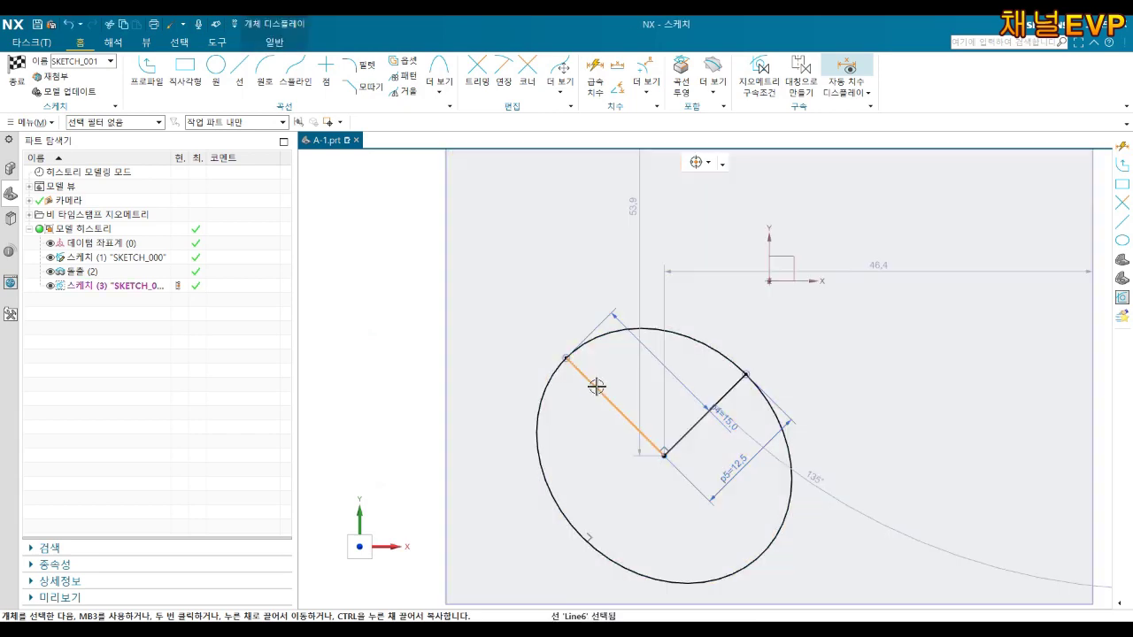
# - Draw a diagonal line from the square's top-left corner to its bottom-right corner
pyautogui.click(699, 423)
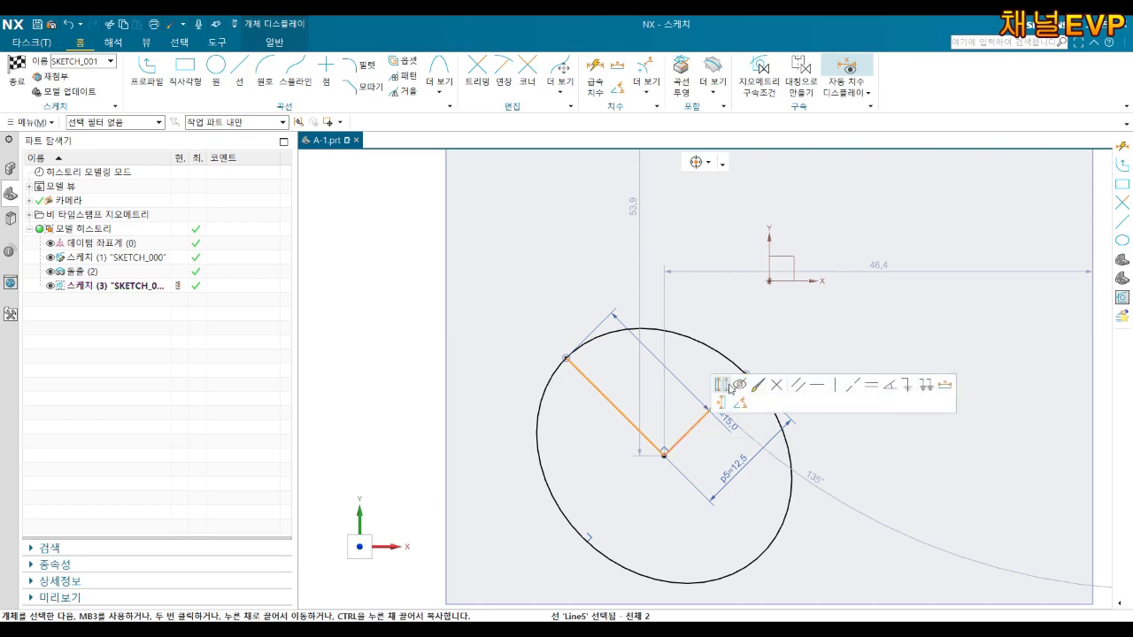
pyautogui.moveTo(731, 387); pyautogui.dragTo(779, 416, button='middle')
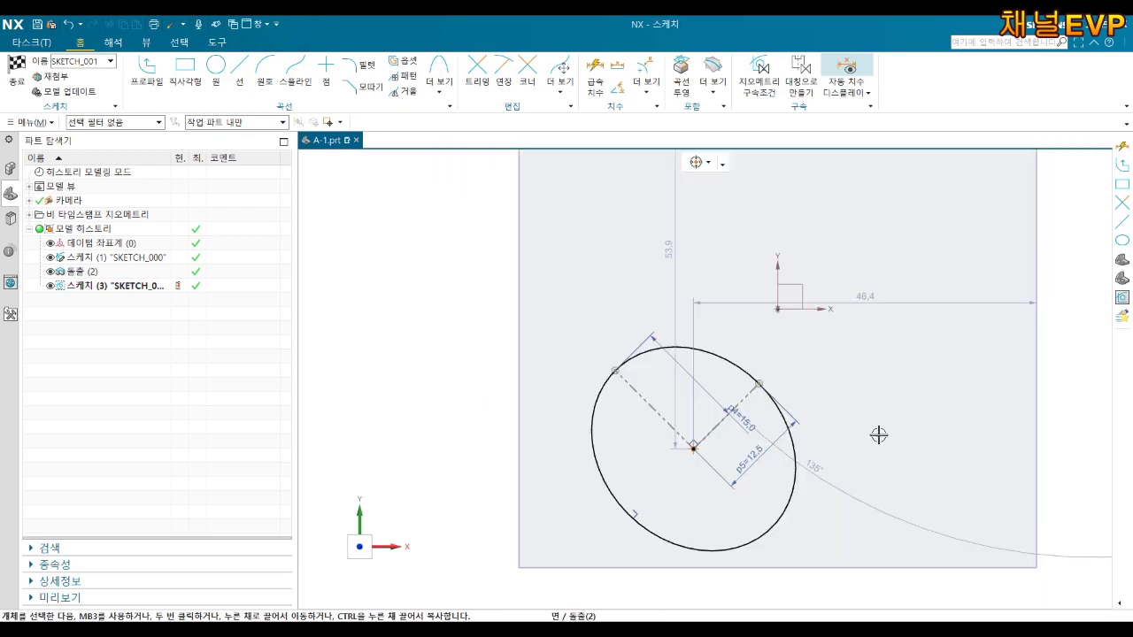
pyautogui.moveTo(877, 435); pyautogui.dragTo(729, 236, button='middle')
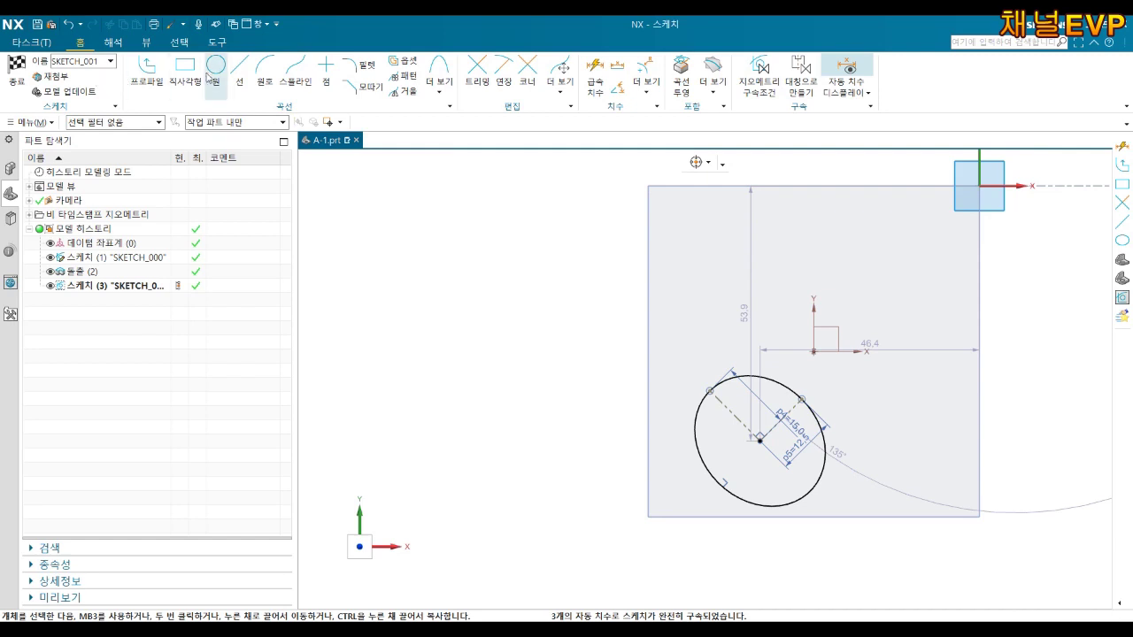
pyautogui.click(239, 70)
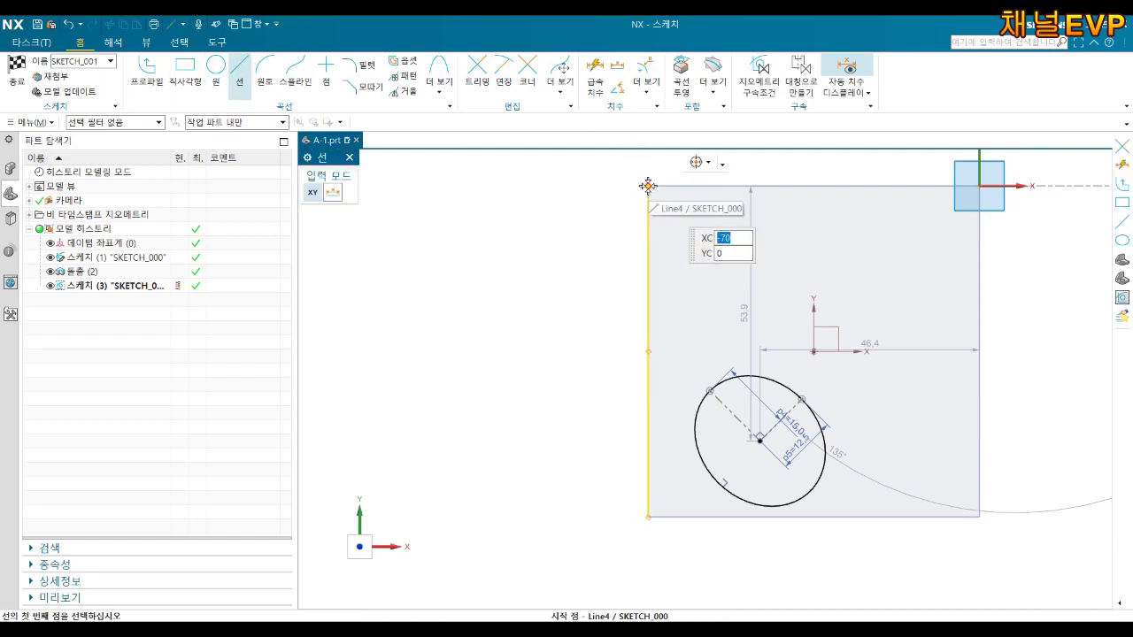
pyautogui.click(648, 186)
pyautogui.scroll(2, 979, 522)
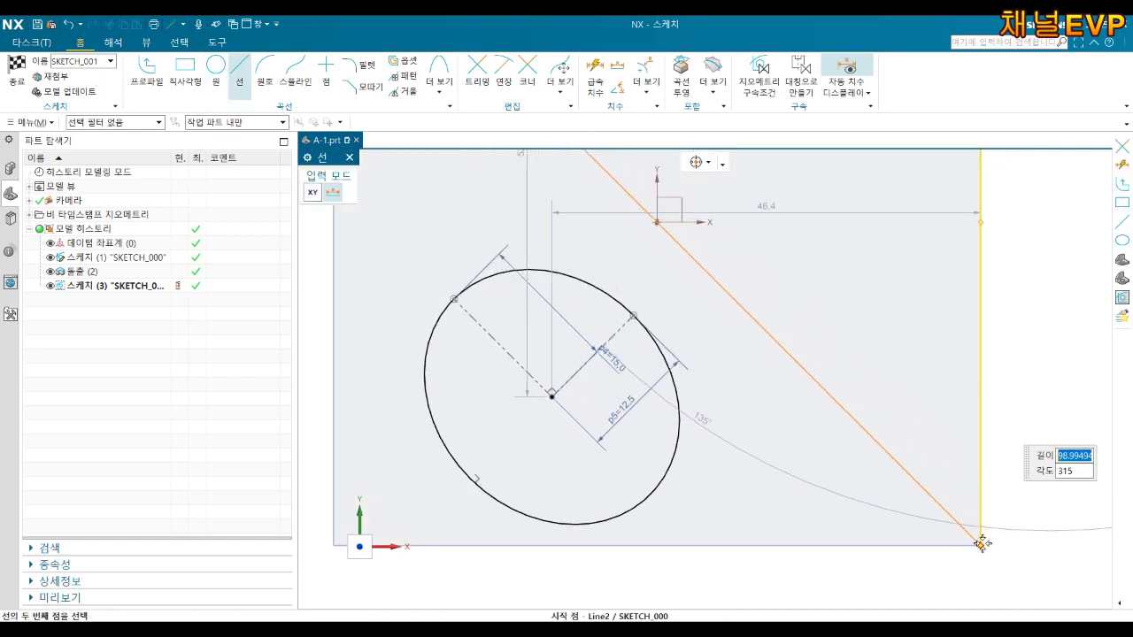
pyautogui.click(979, 544)
pyautogui.press('Escape')
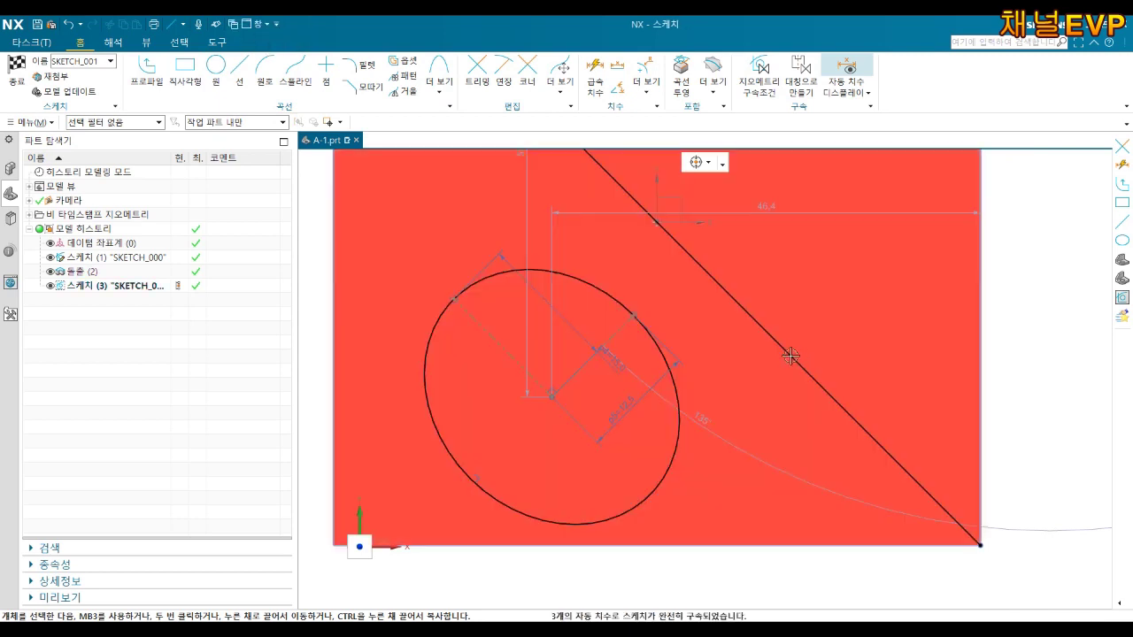
# - Convert the diagonal to a reference line and drag the ellipse higher
pyautogui.click(790, 356)
pyautogui.click(828, 335)
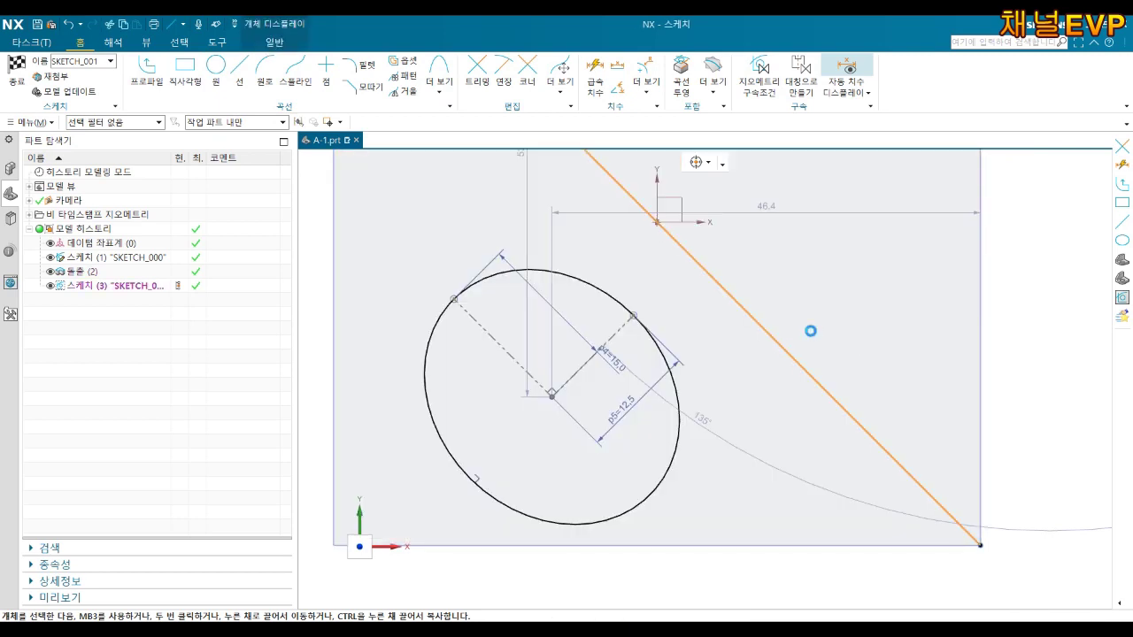
pyautogui.hotkey('ctrl', 'f')
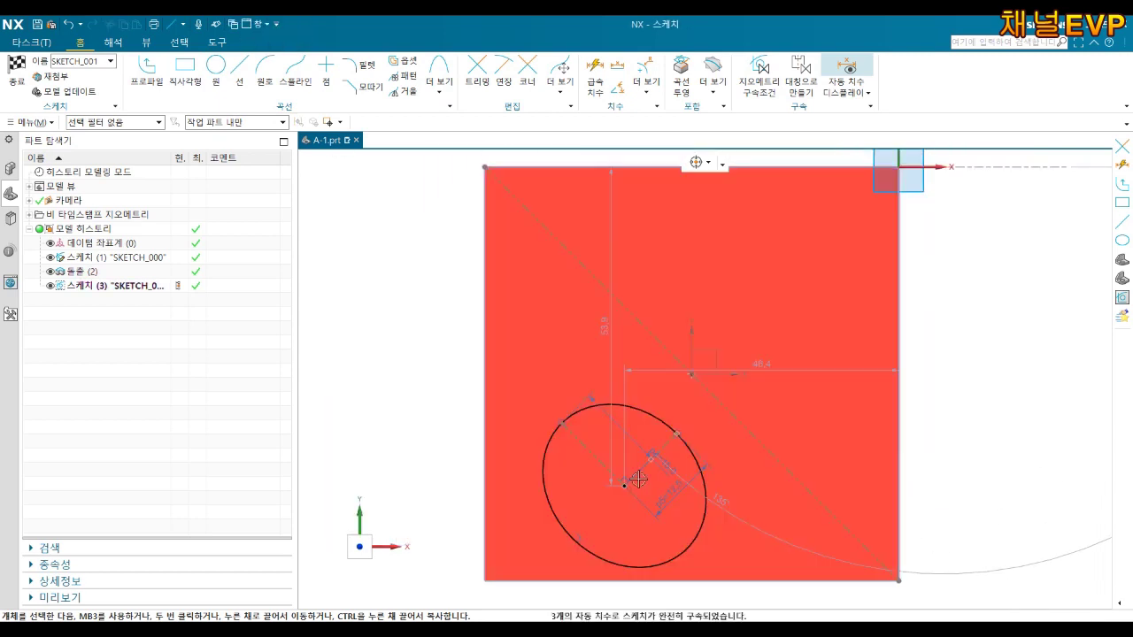
pyautogui.moveTo(624, 485)
pyautogui.mouseDown()
pyautogui.moveTo(624, 348)
pyautogui.moveTo(594, 406)
pyautogui.mouseUp()
pyautogui.scroll(3, 645, 394)
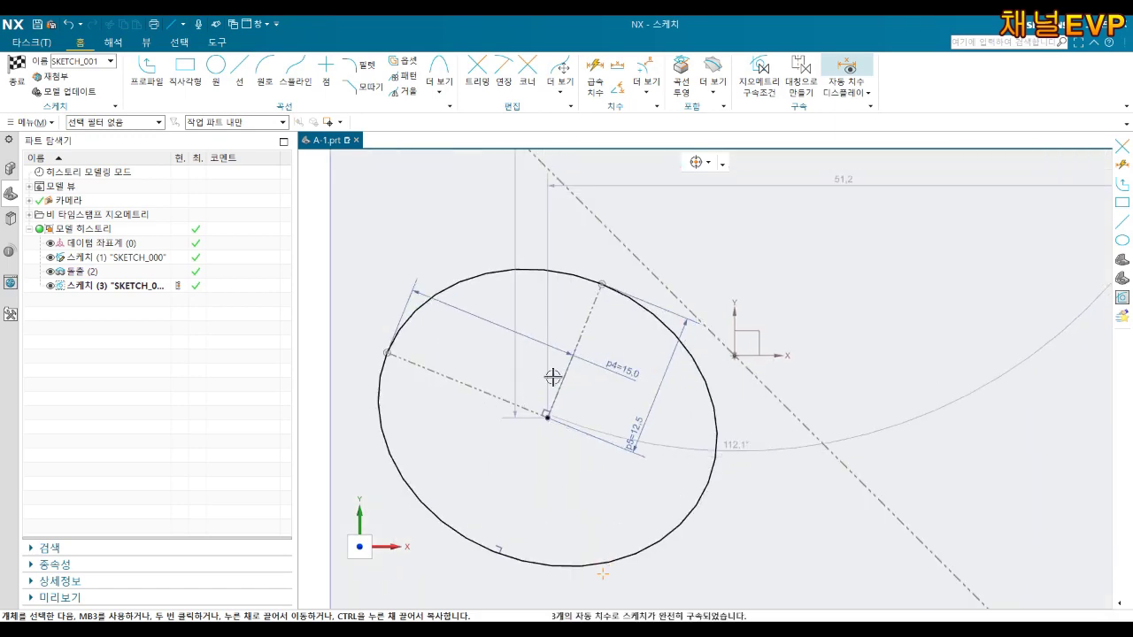
# - Make the ellipse's upper-left radial line parallel to the diagonal reference line
pyautogui.click(449, 378)
pyautogui.click(591, 216)
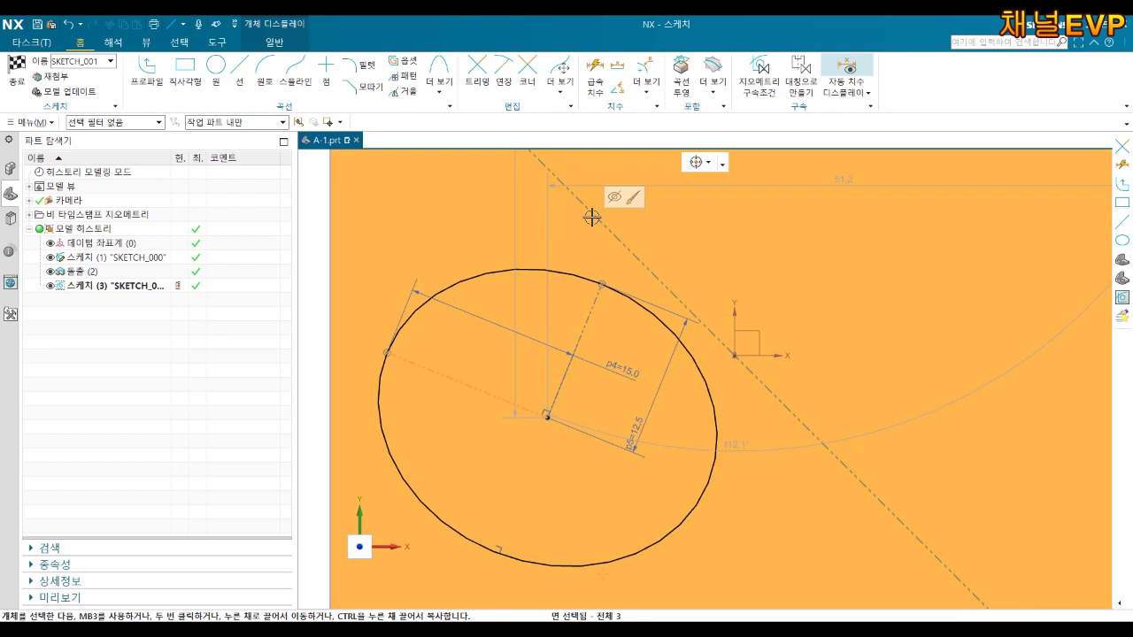
pyautogui.press('Escape')
pyautogui.click(595, 213)
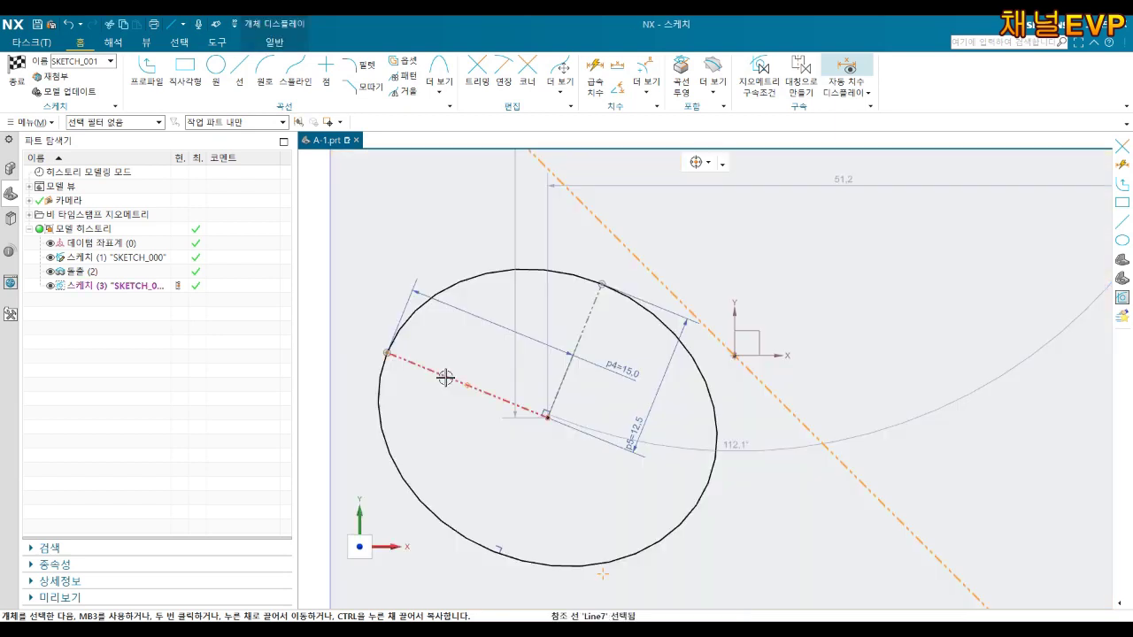
pyautogui.click(444, 376)
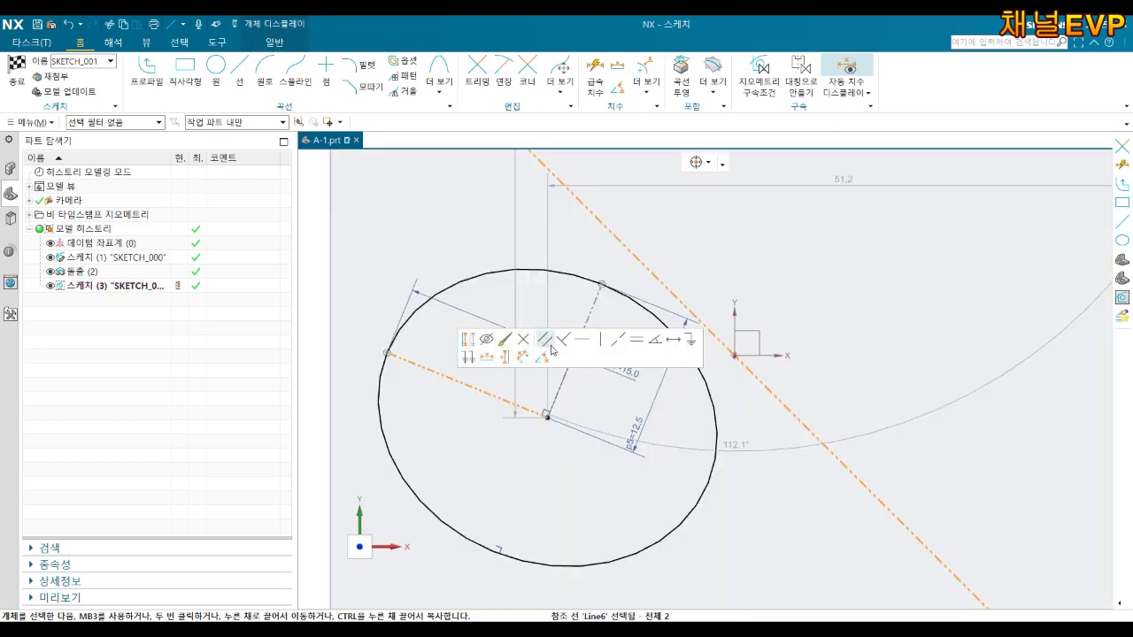
pyautogui.click(550, 348)
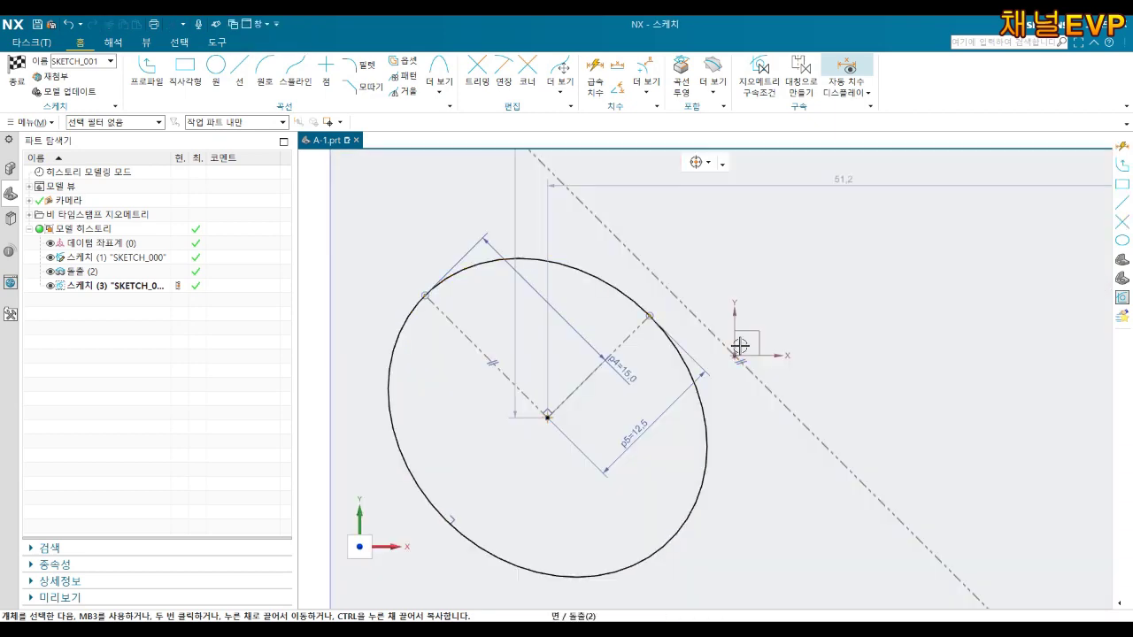
pyautogui.scroll(-2, 740, 345)
pyautogui.scroll(-2, 748, 381)
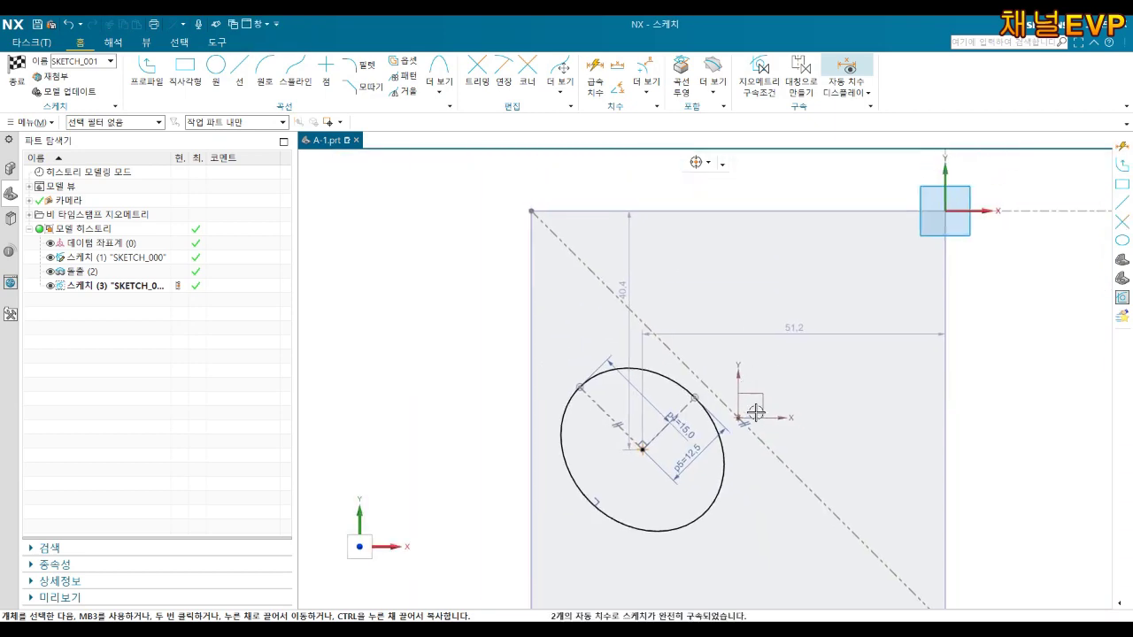
# - Dimension the ellipse centre 10 mm horizontally from the Y axis
pyautogui.press('d')
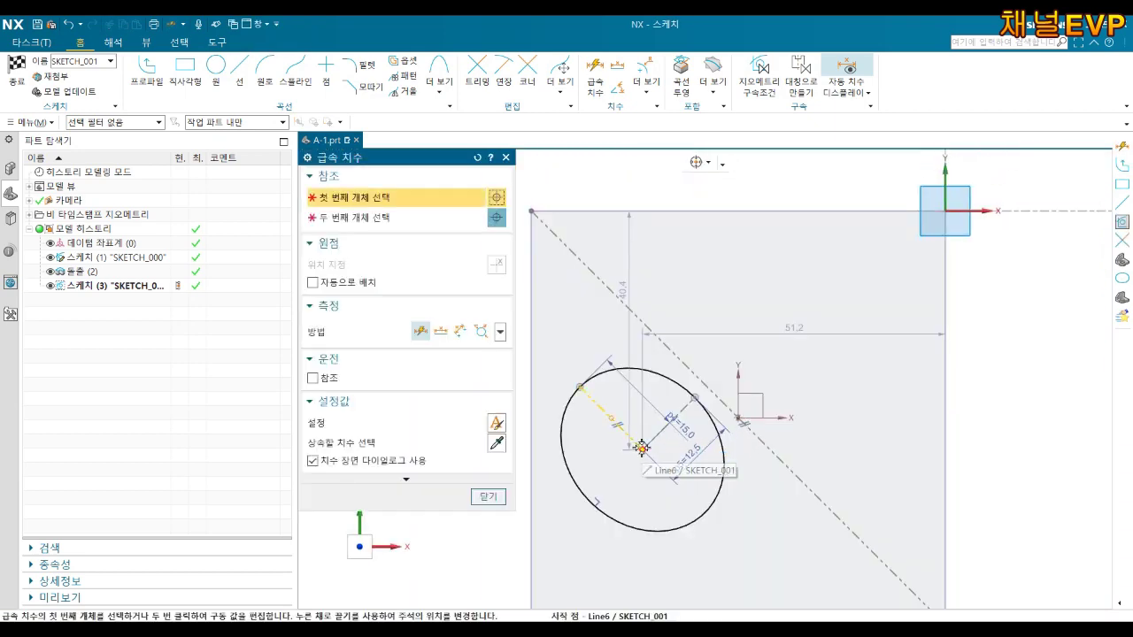
pyautogui.click(639, 445)
pyautogui.click(735, 375)
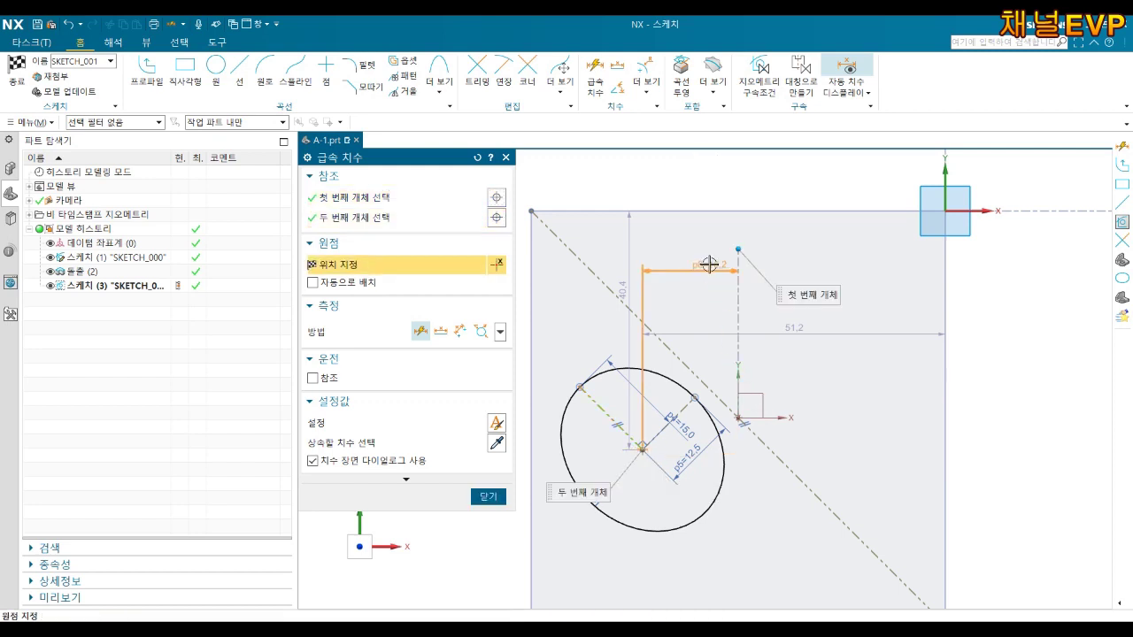
pyautogui.click(710, 264)
pyautogui.write('10')
pyautogui.press('Return')
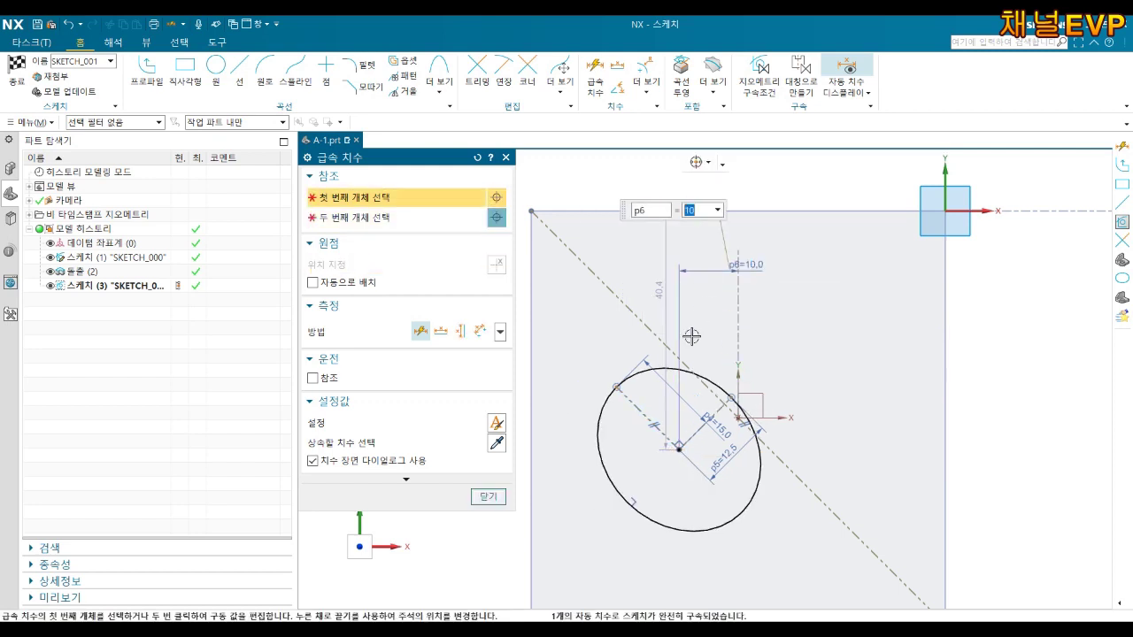
pyautogui.scroll(2, 693, 334)
# - Add a 3 mm distance dimension between the diagonal and the radial line
pyautogui.click(660, 351)
pyautogui.click(591, 434)
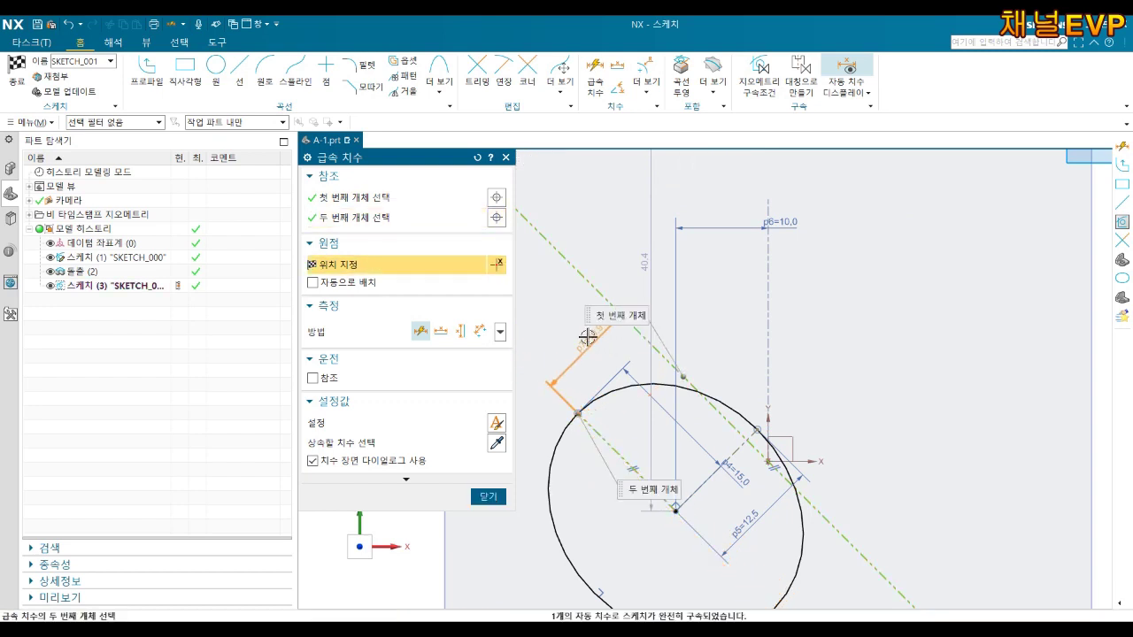
pyautogui.click(584, 334)
pyautogui.write('3')
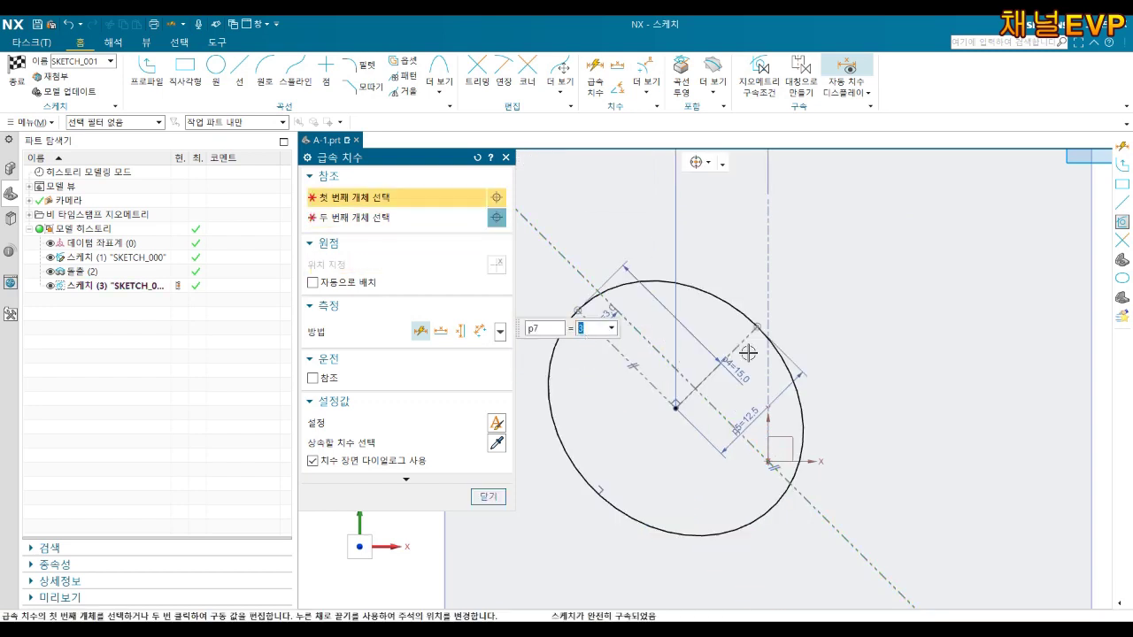
pyautogui.press('Escape')
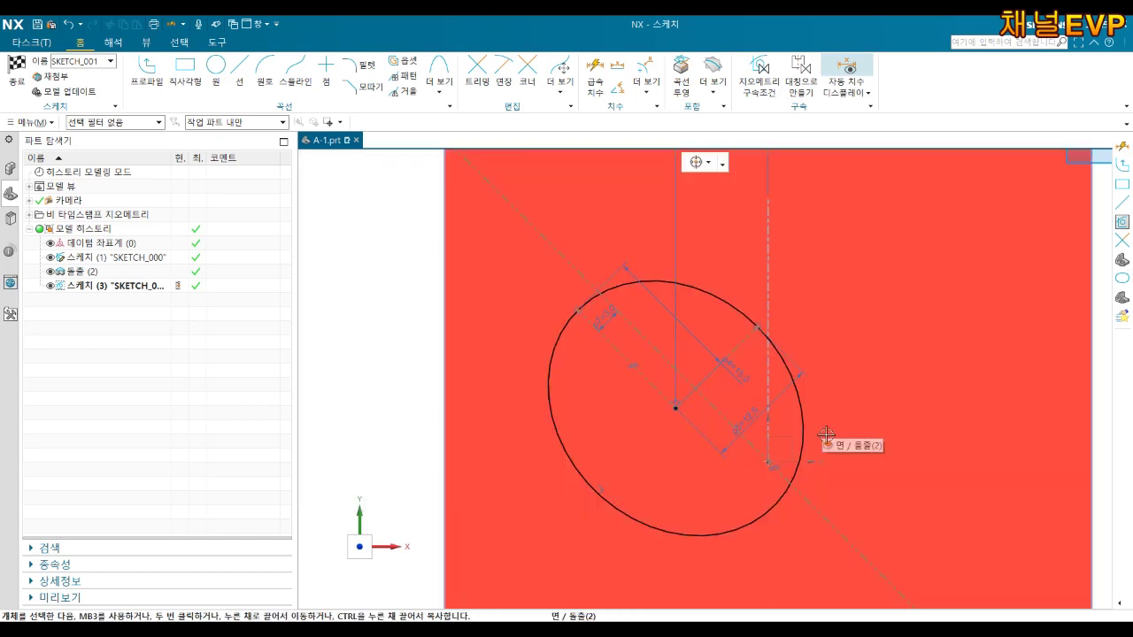
pyautogui.scroll(-2, 826, 434)
pyautogui.keyDown('shift'); pyautogui.moveTo(846, 447); pyautogui.dragTo(744, 357, button='middle'); pyautogui.keyUp('shift')
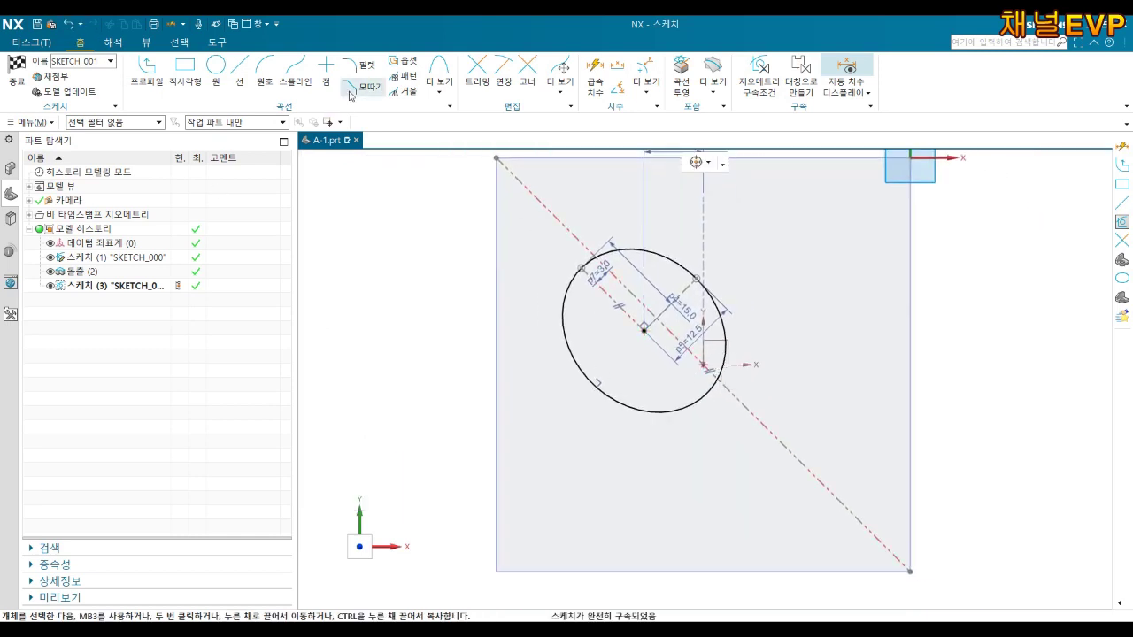
# - Add an ellipse with radii 17.5 and 12.5 mm at -45° below the first
pyautogui.click(438, 89)
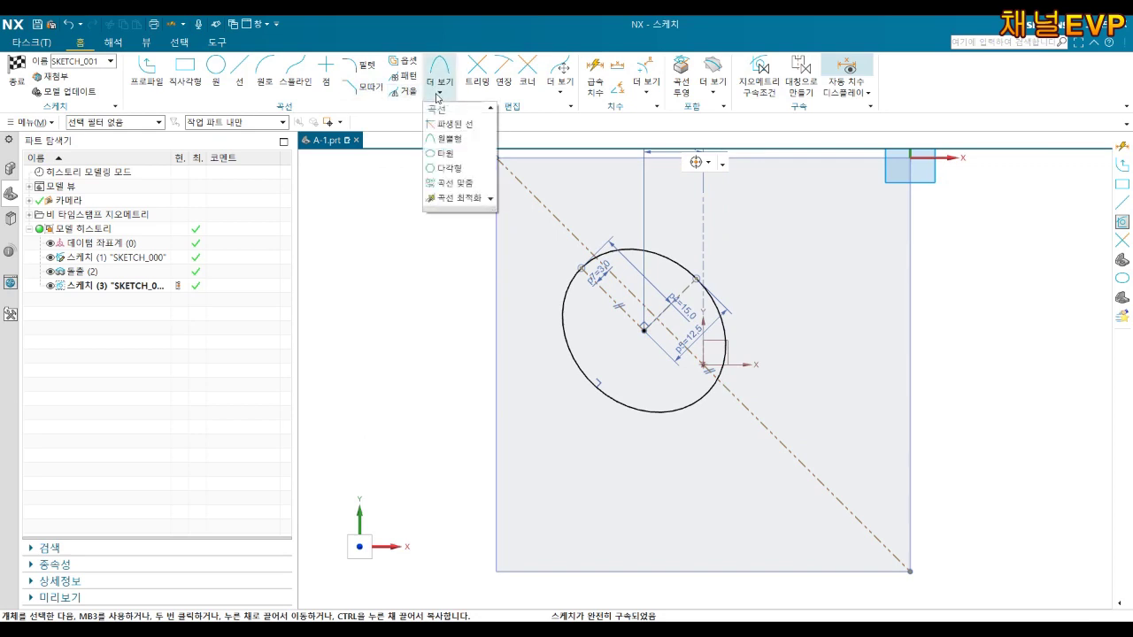
pyautogui.click(445, 153)
pyautogui.write('17.5')
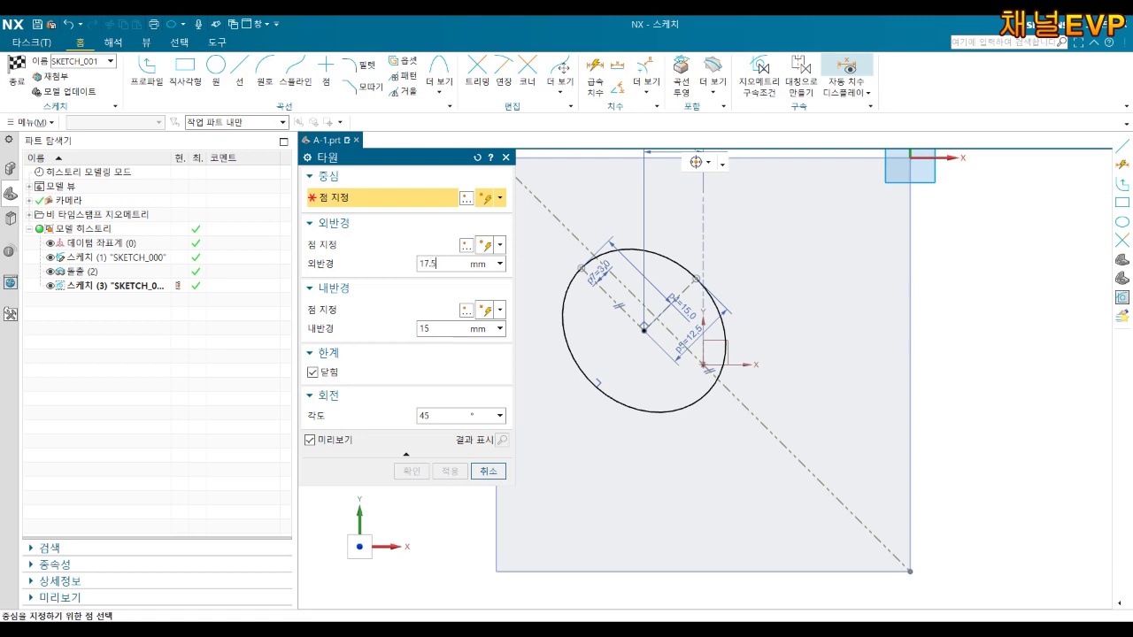
pyautogui.press('Return')
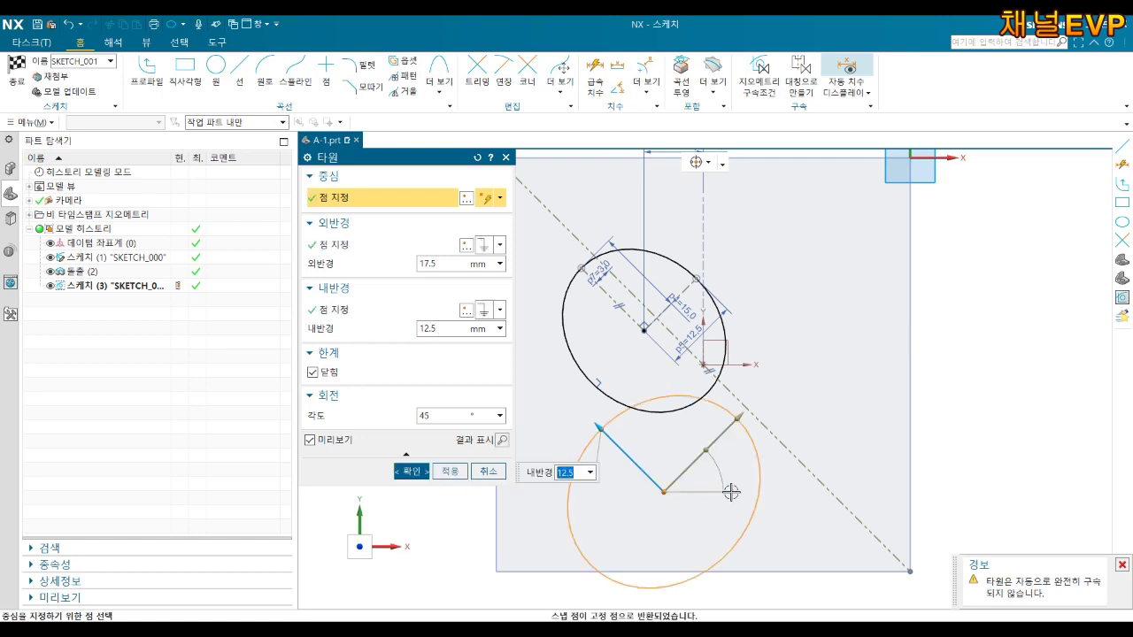
pyautogui.doubleClick(475, 415)
pyautogui.write('0')
pyautogui.press('Return')
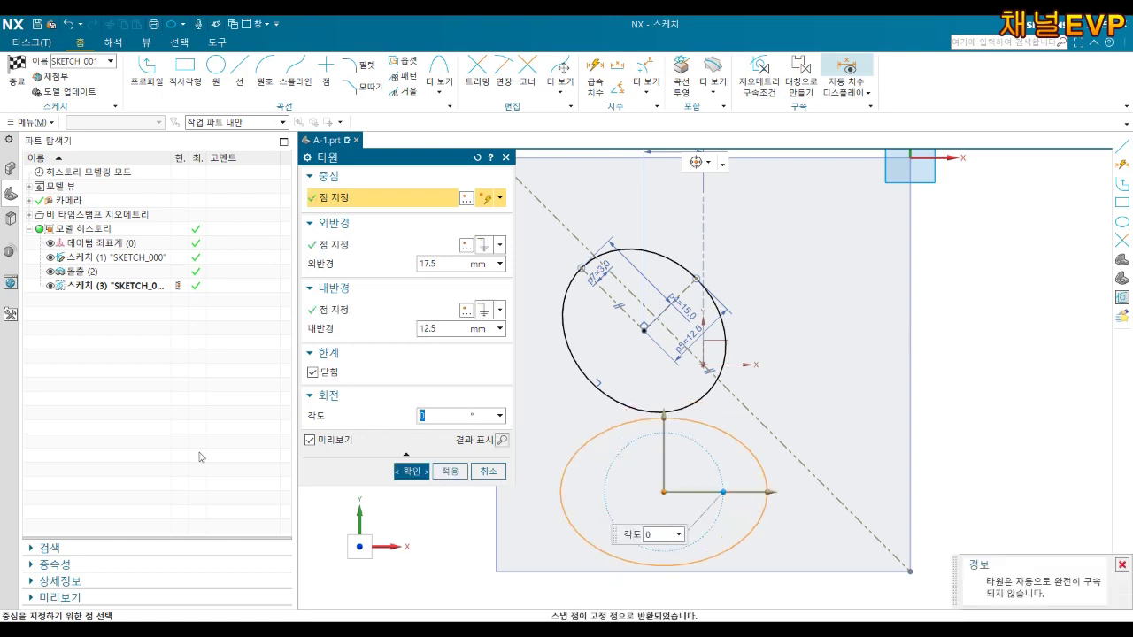
pyautogui.write('45')
pyautogui.press('Return')
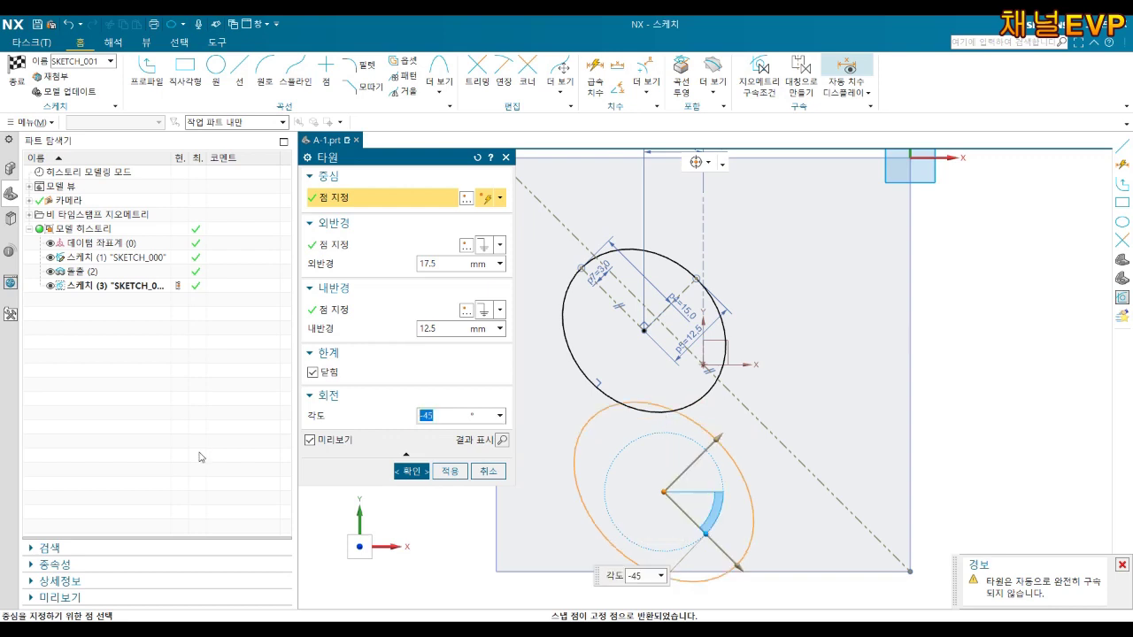
pyautogui.click(413, 472)
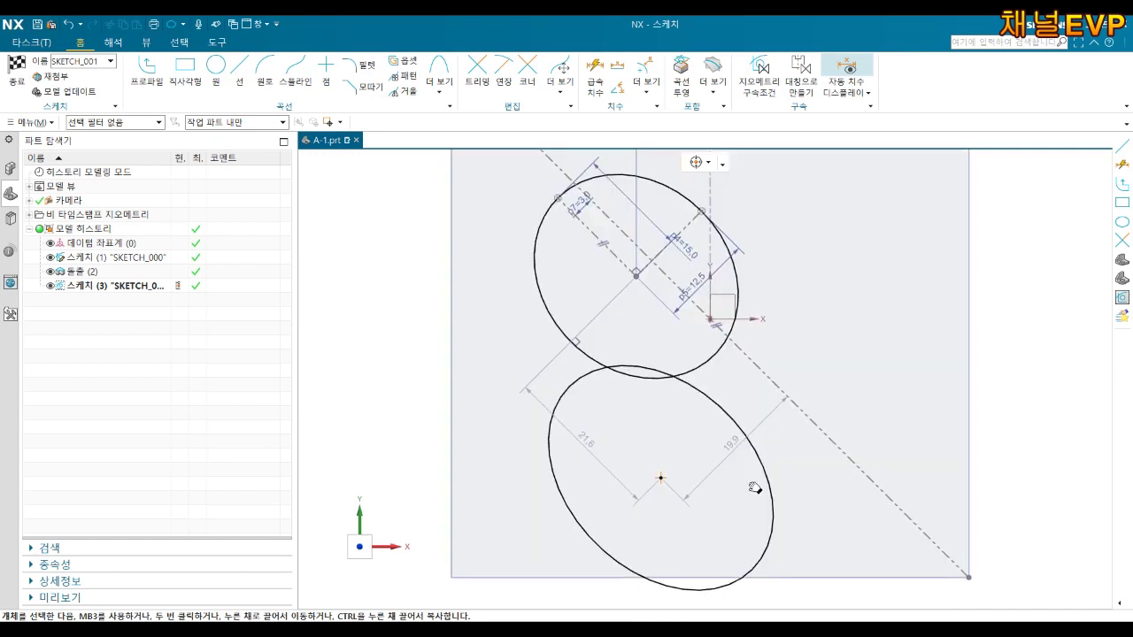
# - Draw two perpendicular lines from the lower ellipse's centre, up-right and up-left
pyautogui.keyDown('shift'); pyautogui.moveTo(744, 500); pyautogui.dragTo(695, 430, button='middle'); pyautogui.keyUp('shift')
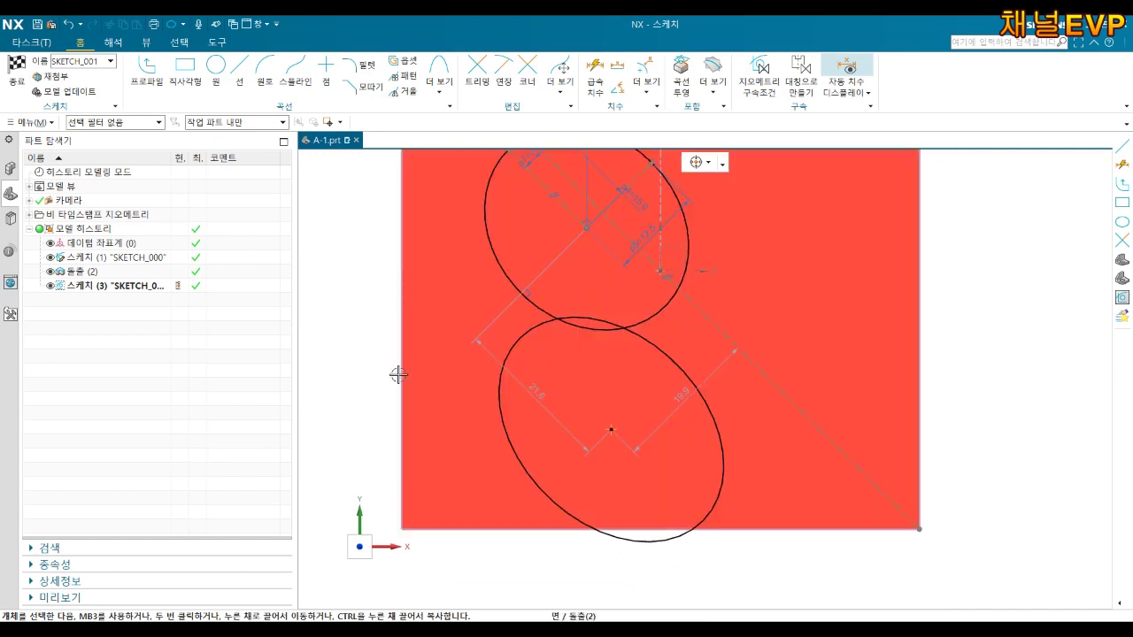
pyautogui.click(240, 71)
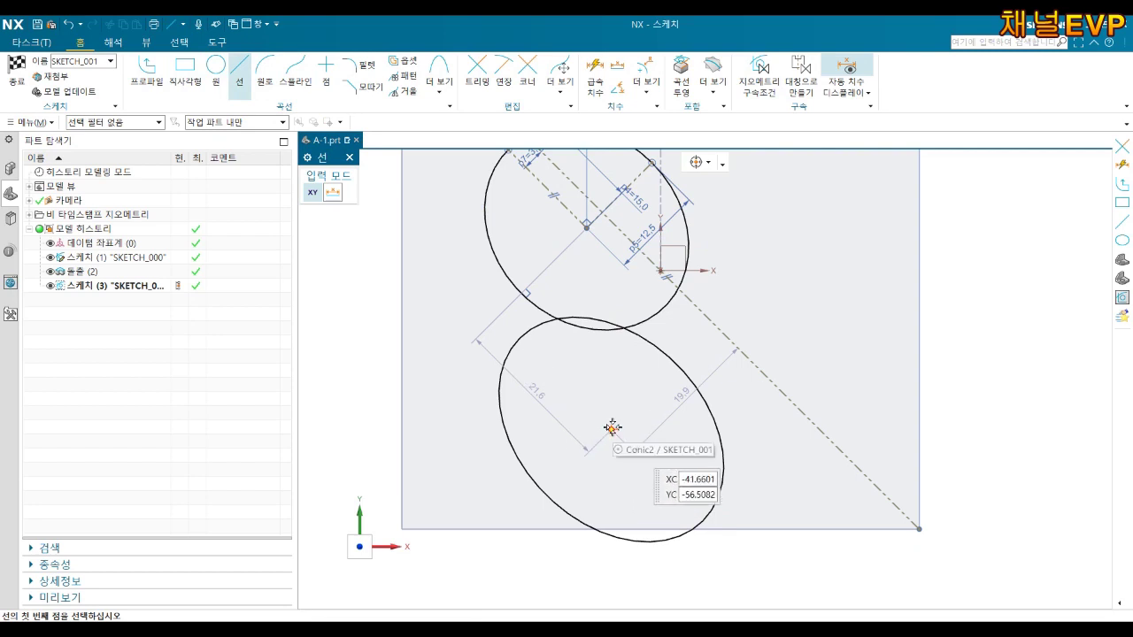
pyautogui.click(611, 429)
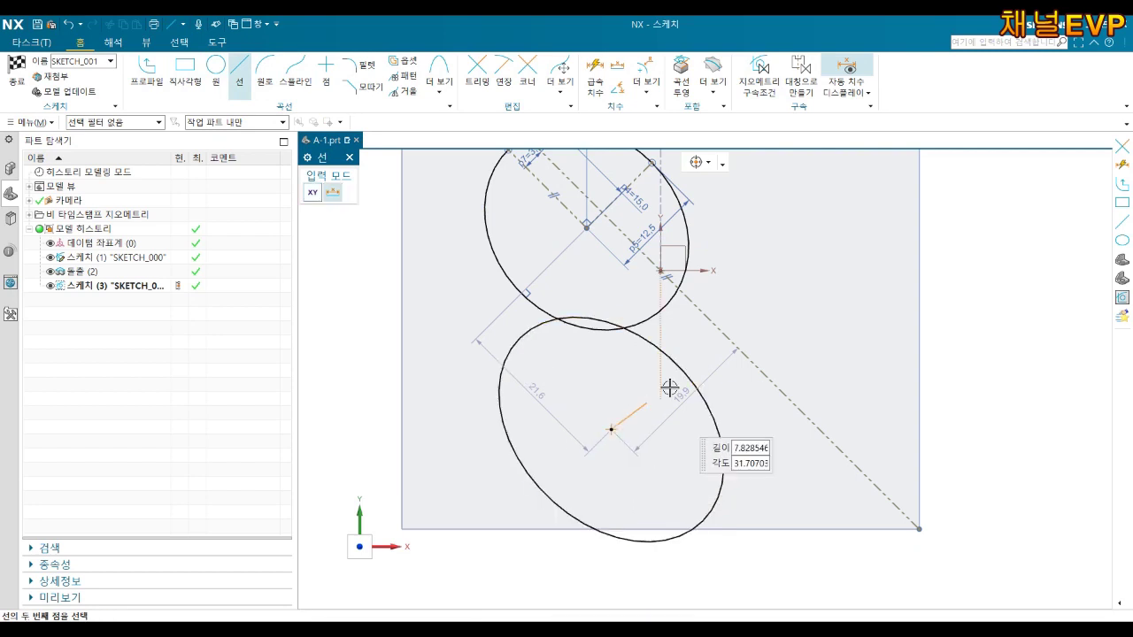
pyautogui.click(752, 291)
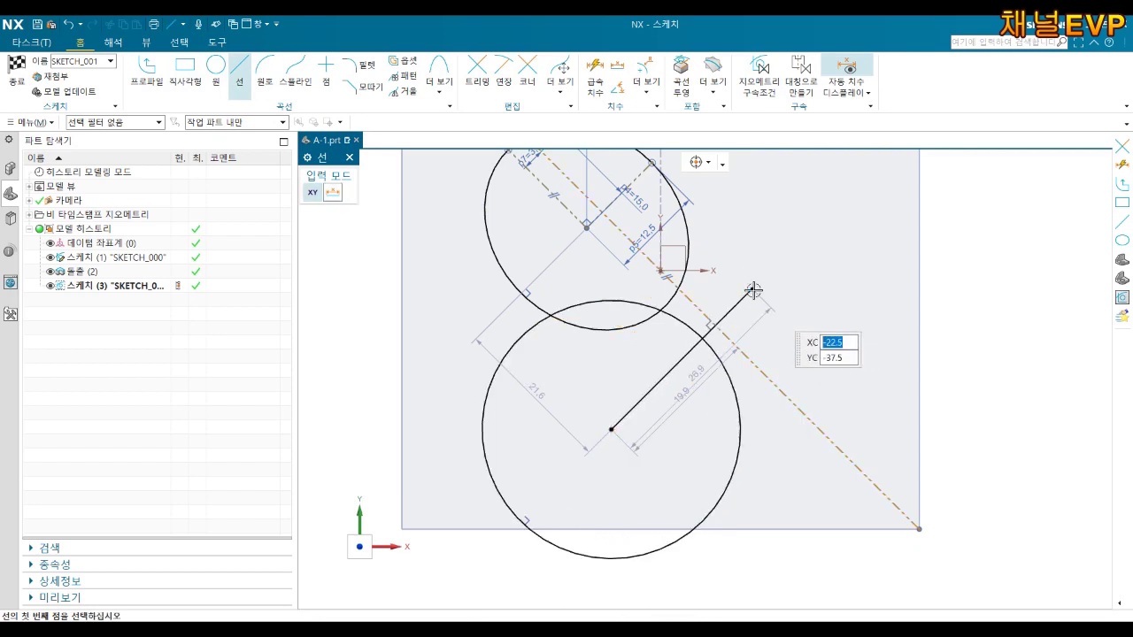
pyautogui.click(609, 431)
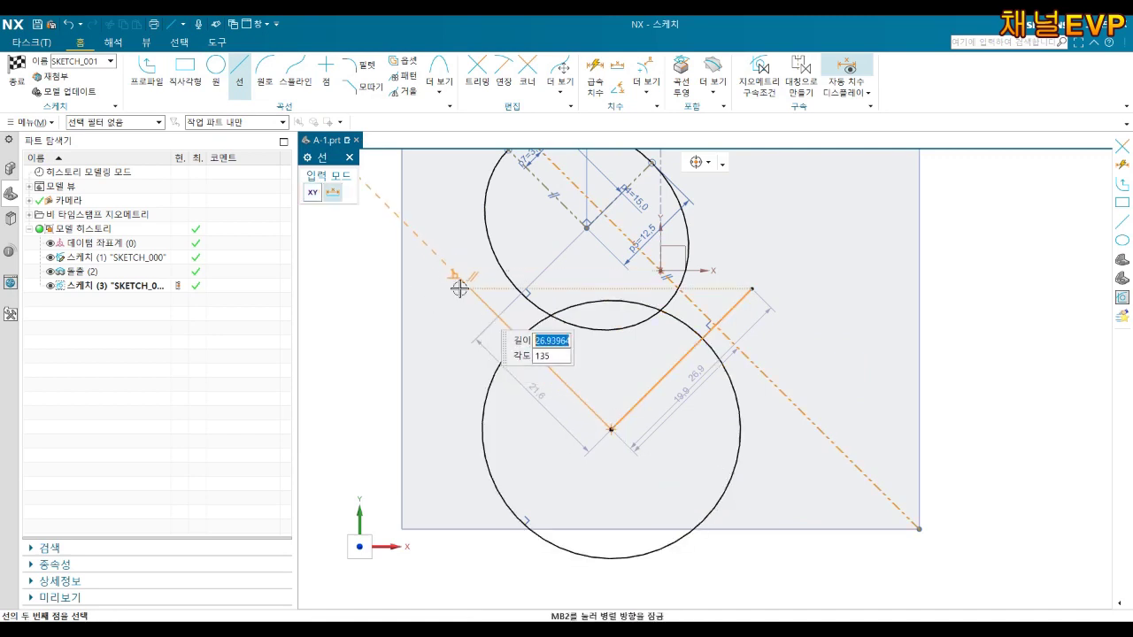
pyautogui.click(459, 288)
# - Trim both lines at the ellipse edge and dimension the left line 17.5
pyautogui.press('t')
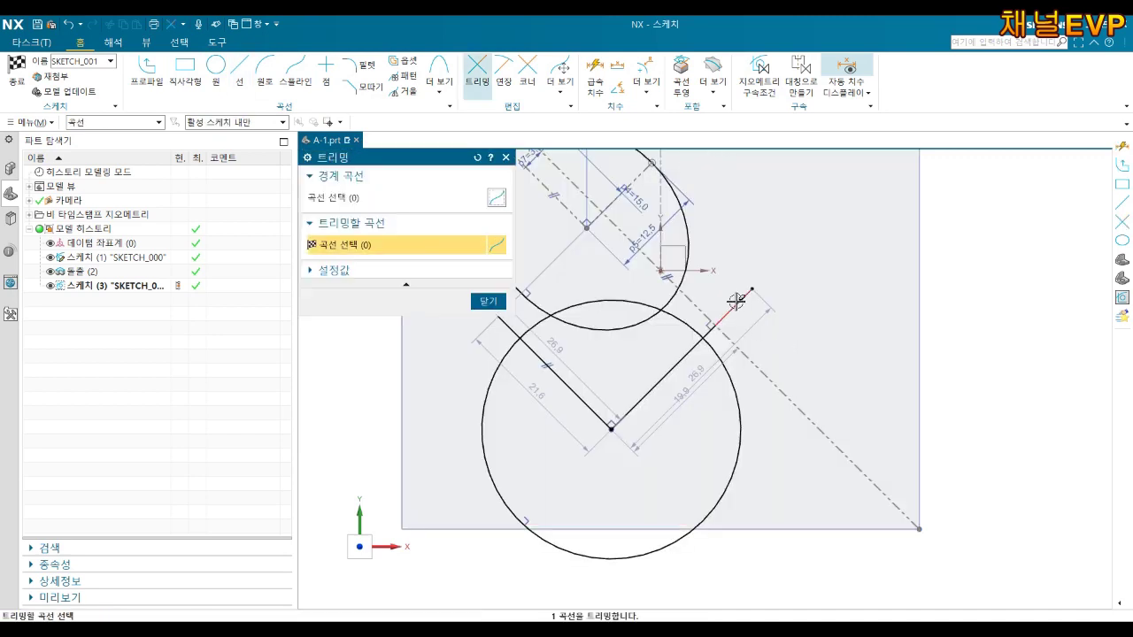
pyautogui.click(735, 301)
pyautogui.click(713, 333)
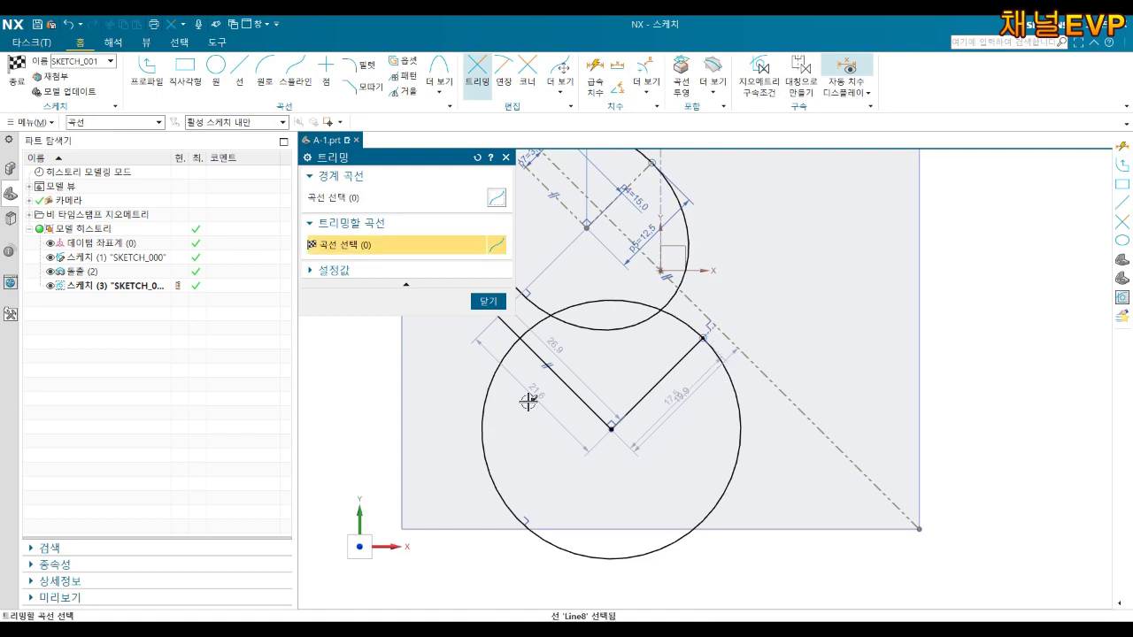
pyautogui.click(504, 330)
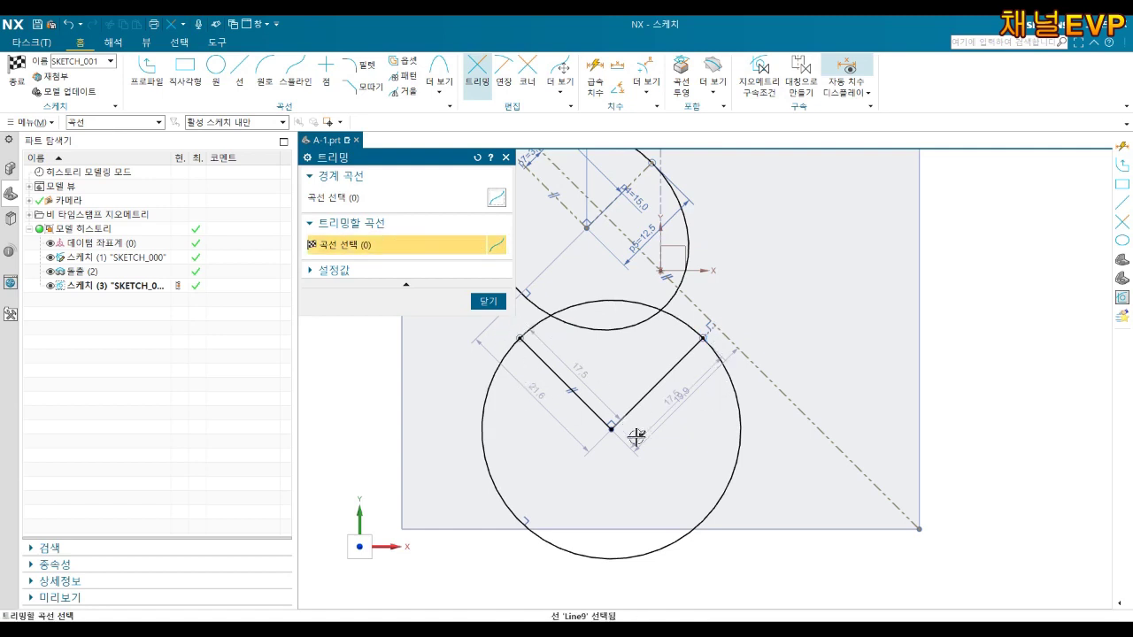
pyautogui.press('d')
pyautogui.click(576, 372)
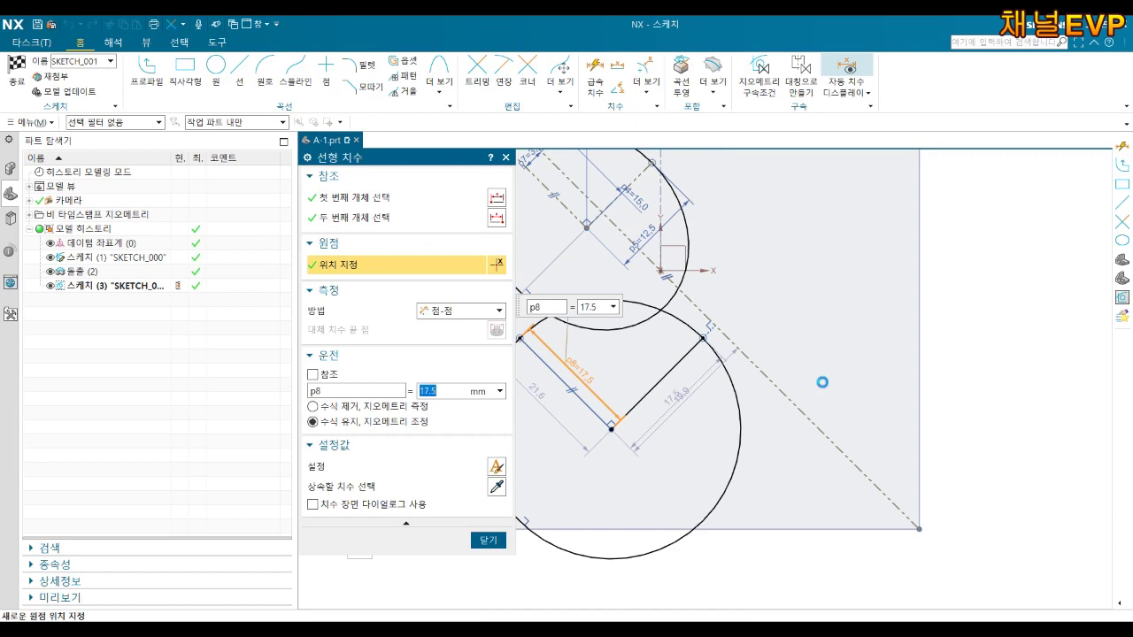
# - Set the left centre line's length to 17.5 and the right one's to 12.5
pyautogui.scroll(3, 710, 437)
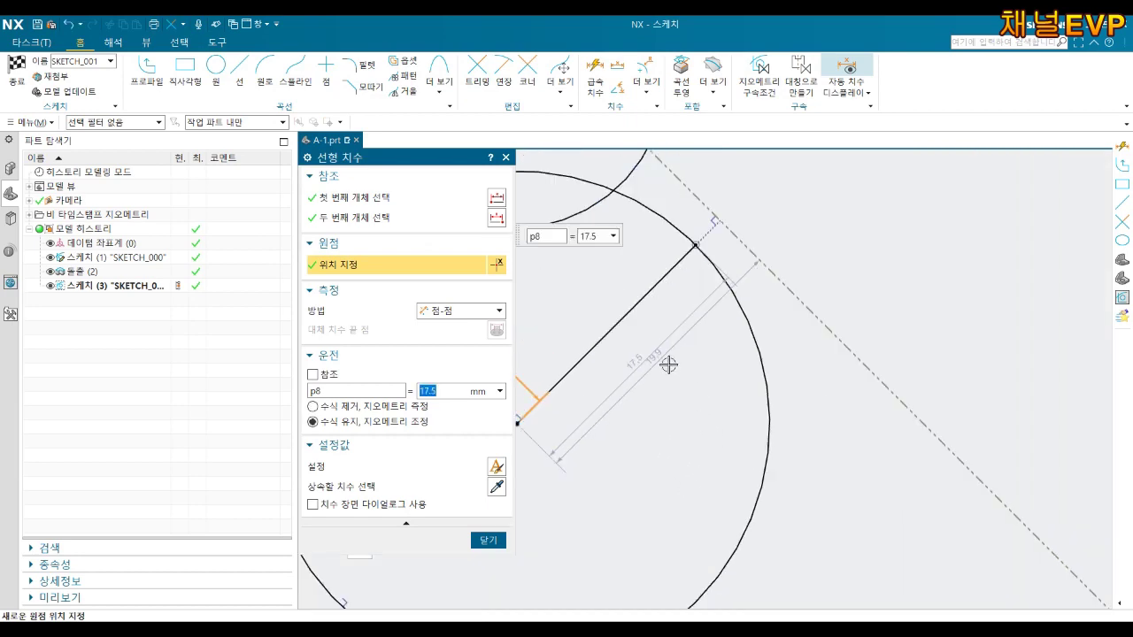
pyautogui.press('Escape')
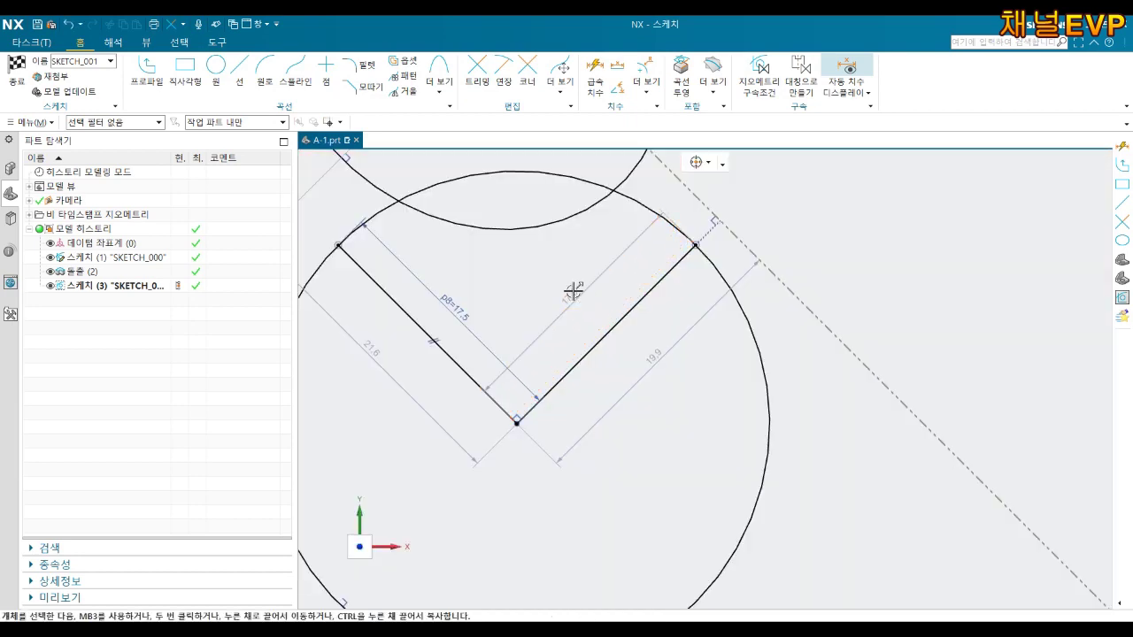
pyautogui.doubleClick(573, 291)
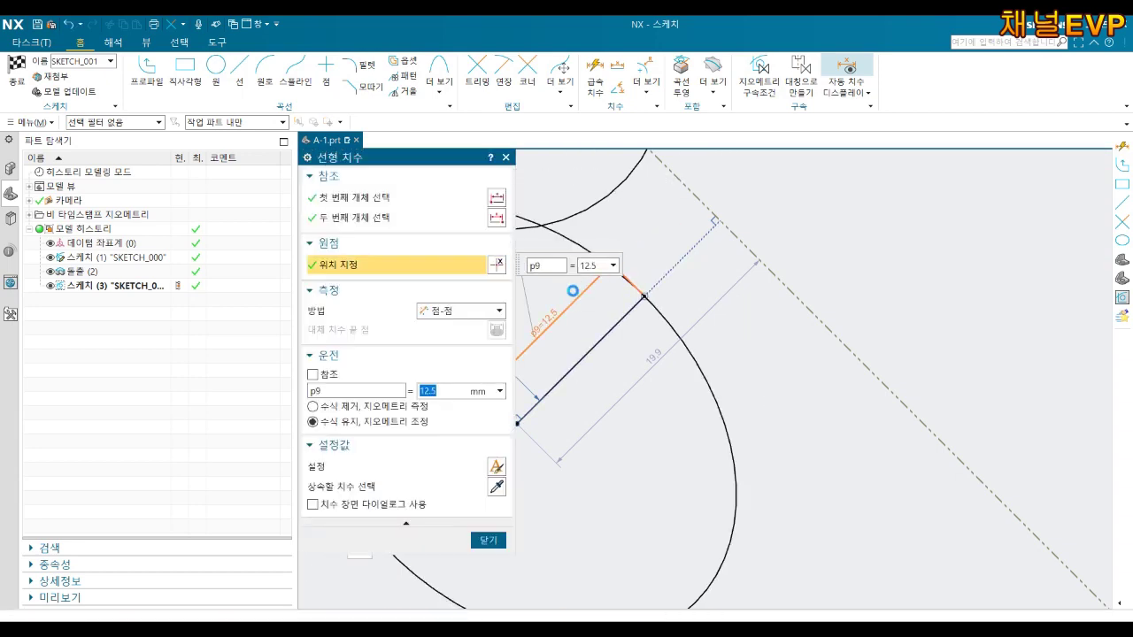
pyautogui.press('Return')
# - Convert both centre lines to reference lines and drag the lower ellipse down-right
pyautogui.moveTo(573, 292); pyautogui.dragTo(598, 337, button='middle')
pyautogui.click(598, 337)
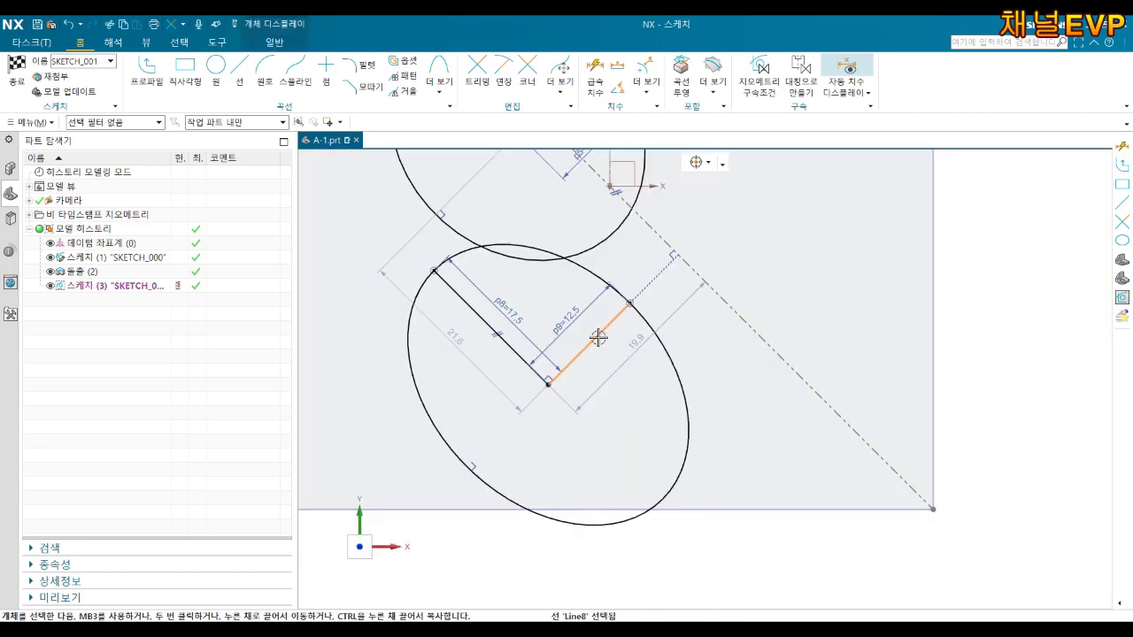
pyautogui.click(629, 321)
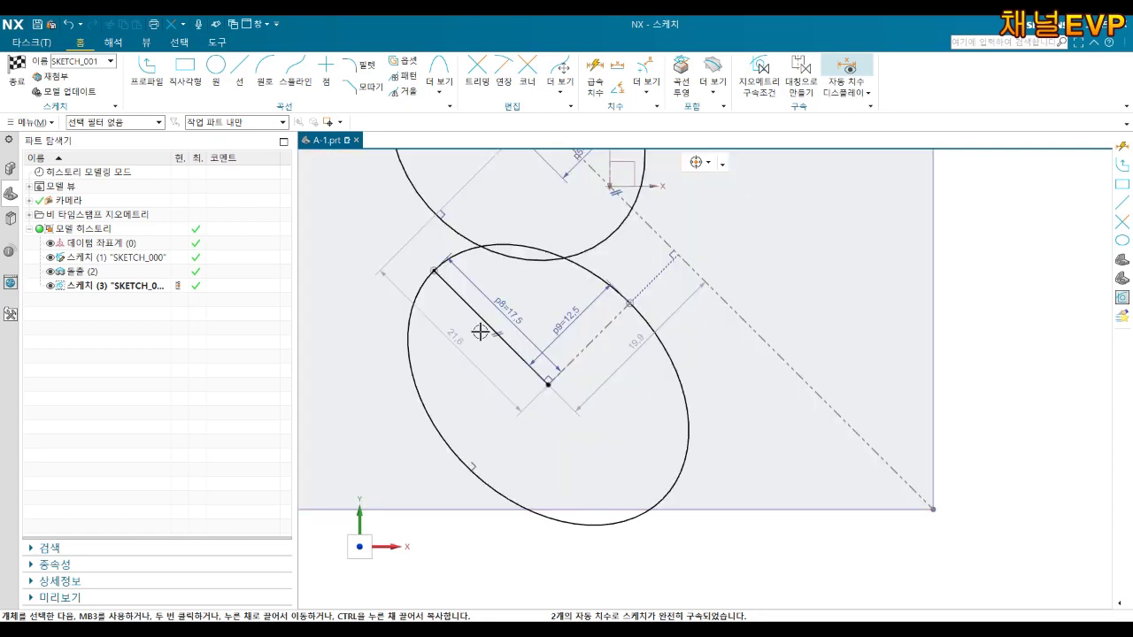
pyautogui.click(482, 317)
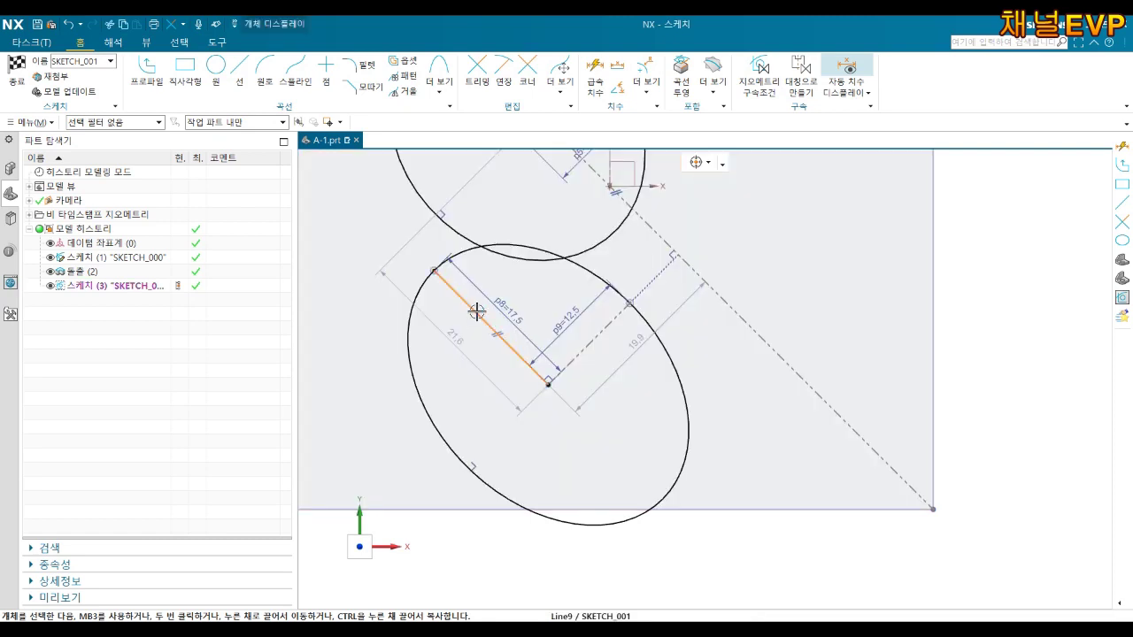
pyautogui.click(629, 324)
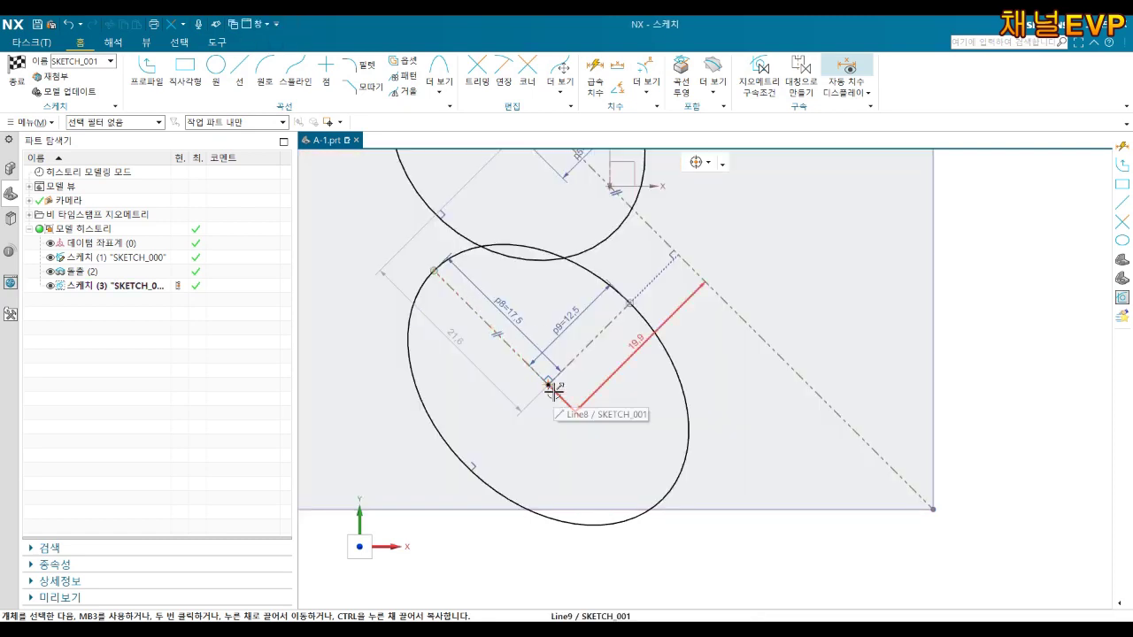
pyautogui.moveTo(548, 383); pyautogui.dragTo(615, 424)
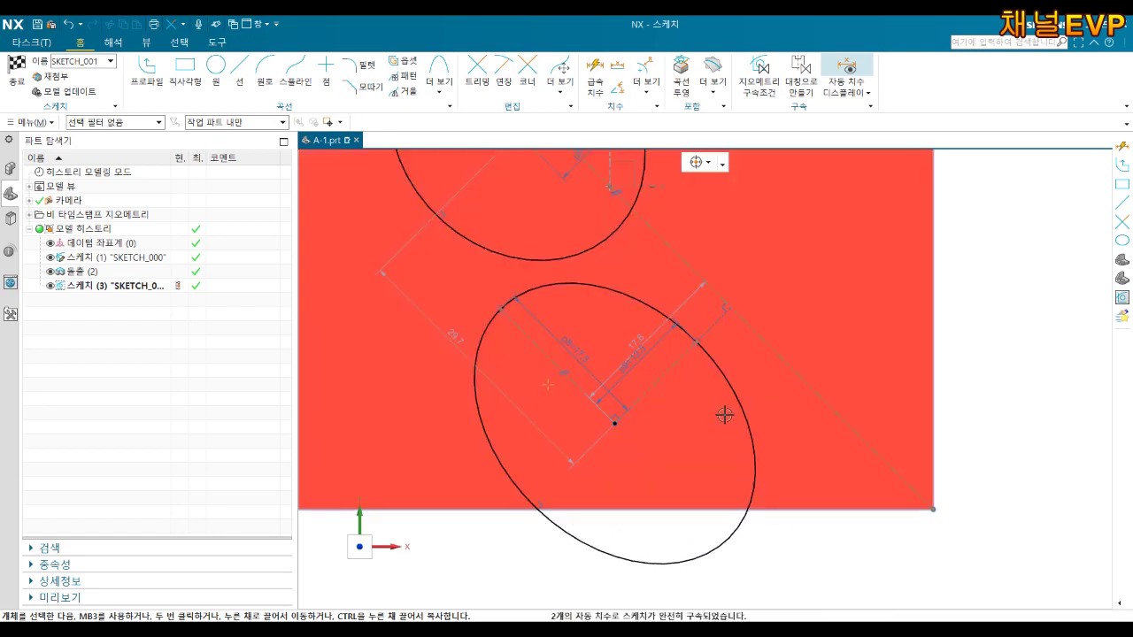
pyautogui.scroll(-2, 708, 389)
pyautogui.scroll(1, 746, 366)
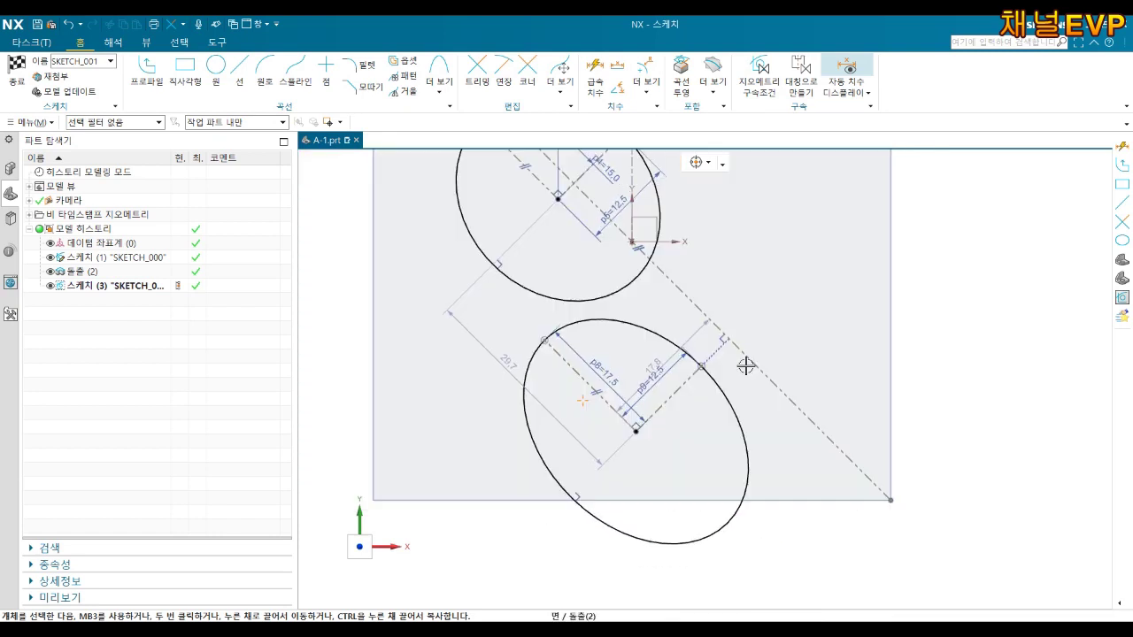
# - Dimension the lower ellipse's centre 12 from the X axis
pyautogui.press('d')
pyautogui.click(635, 431)
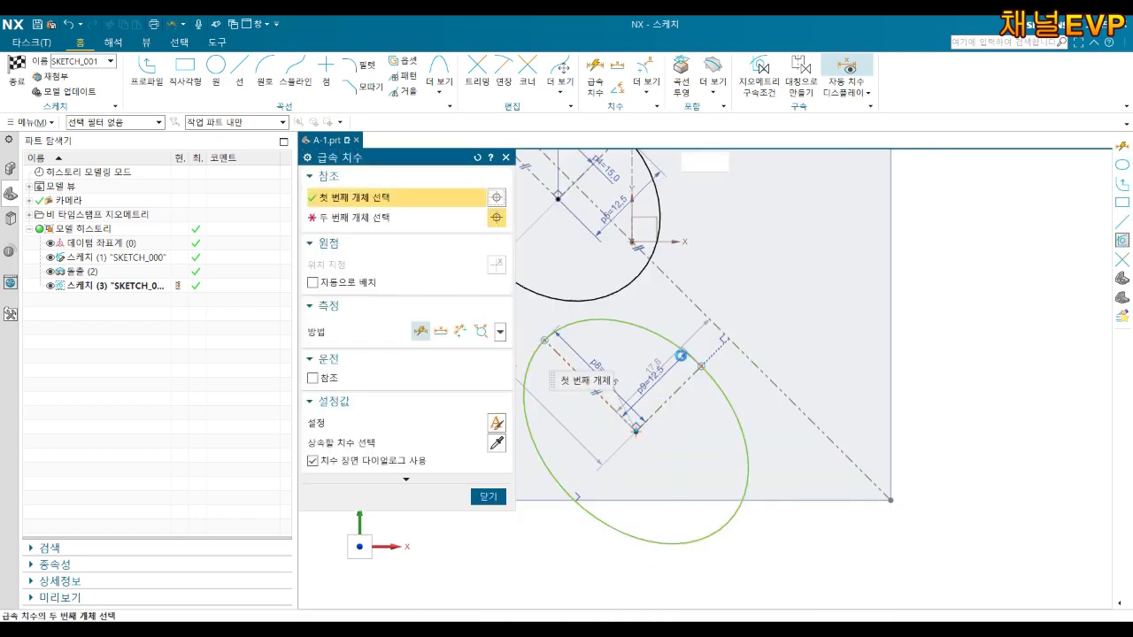
pyautogui.scroll(-2, 693, 313)
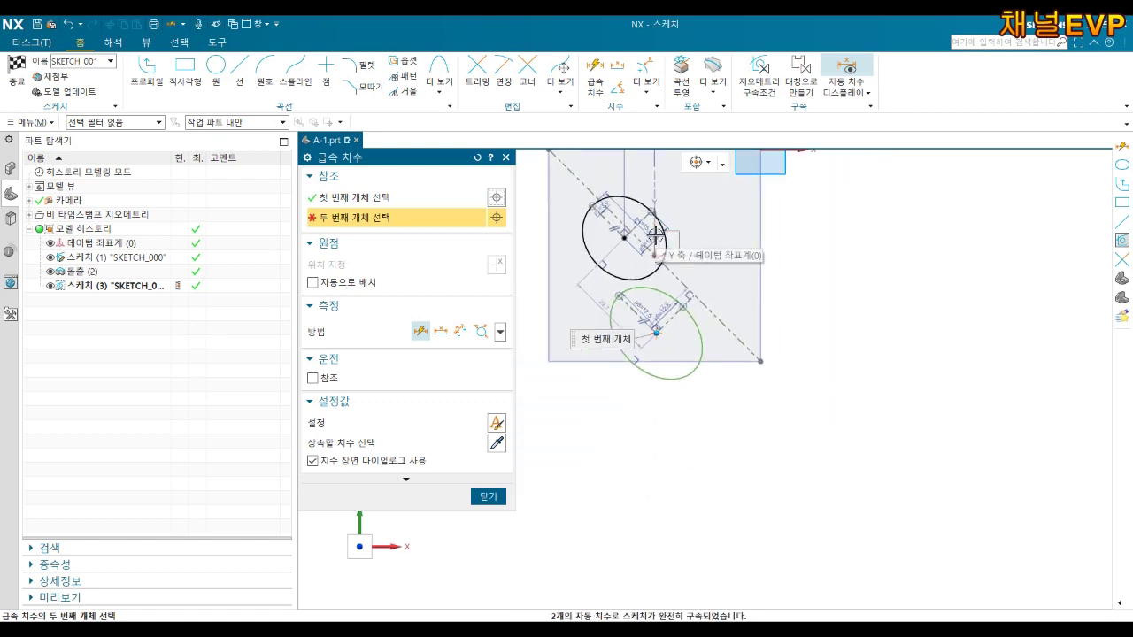
pyautogui.keyDown('shift'); pyautogui.moveTo(659, 235); pyautogui.dragTo(686, 322, button='middle'); pyautogui.keyUp('shift')
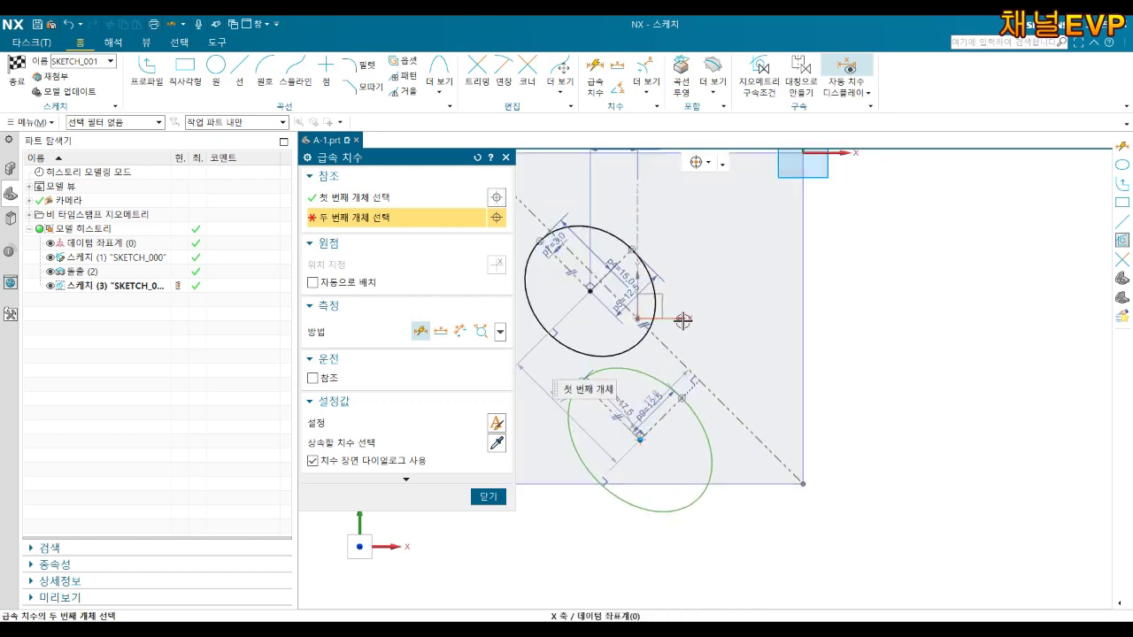
pyautogui.click(751, 318)
pyautogui.click(785, 358)
pyautogui.write('12')
pyautogui.press('Return')
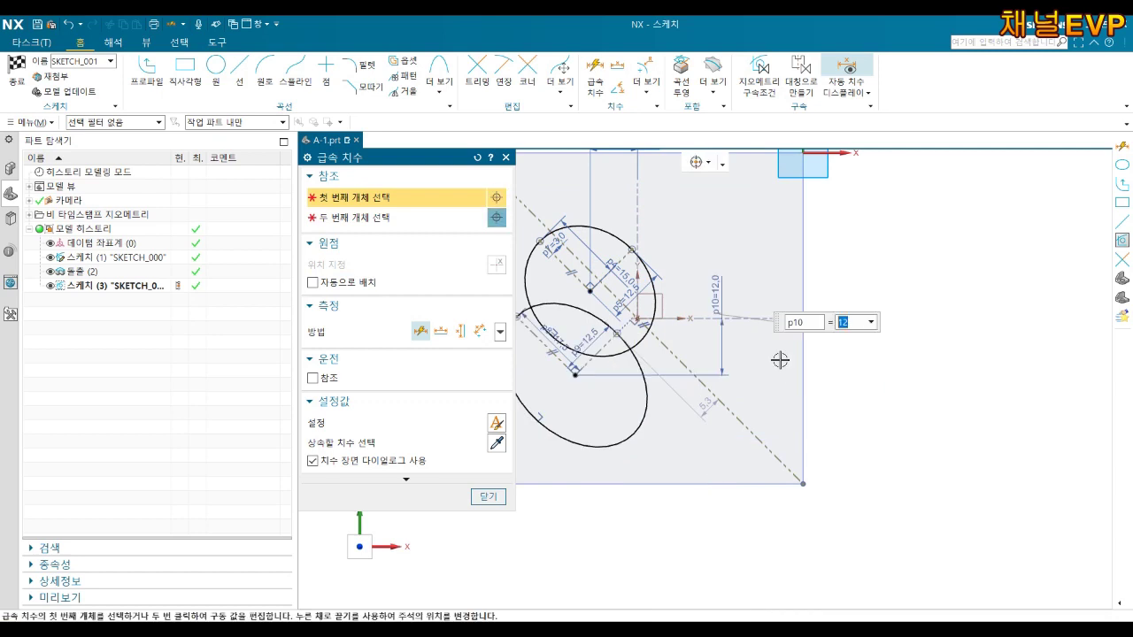
# - Add a 3.0 offset dimension from the left reference line to the lower ellipse
pyautogui.scroll(3, 543, 348)
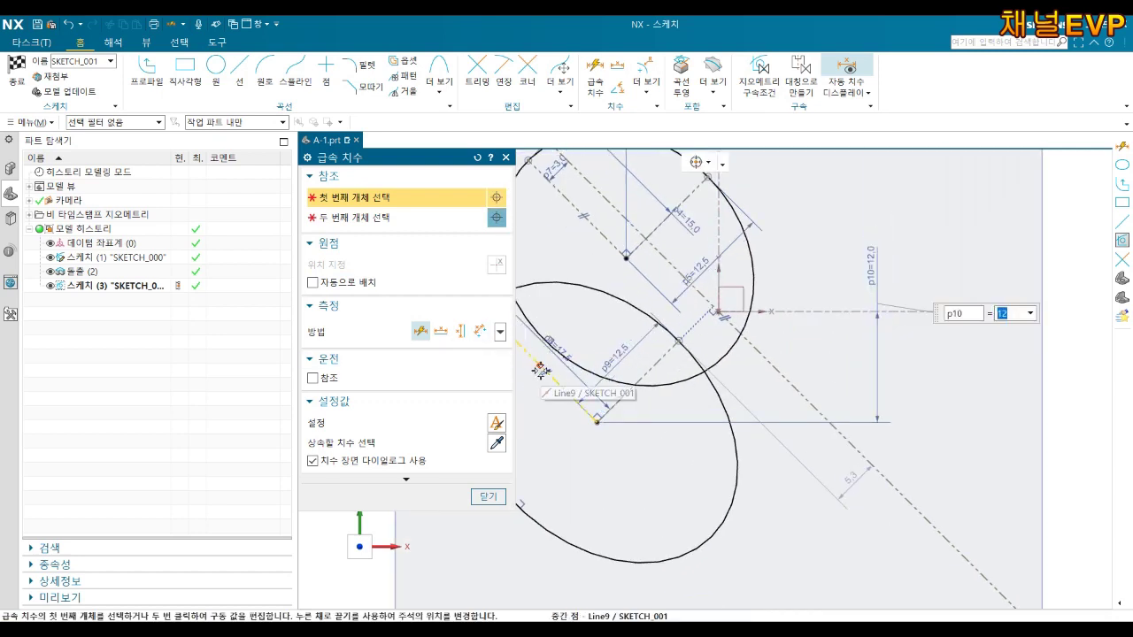
pyautogui.click(531, 353)
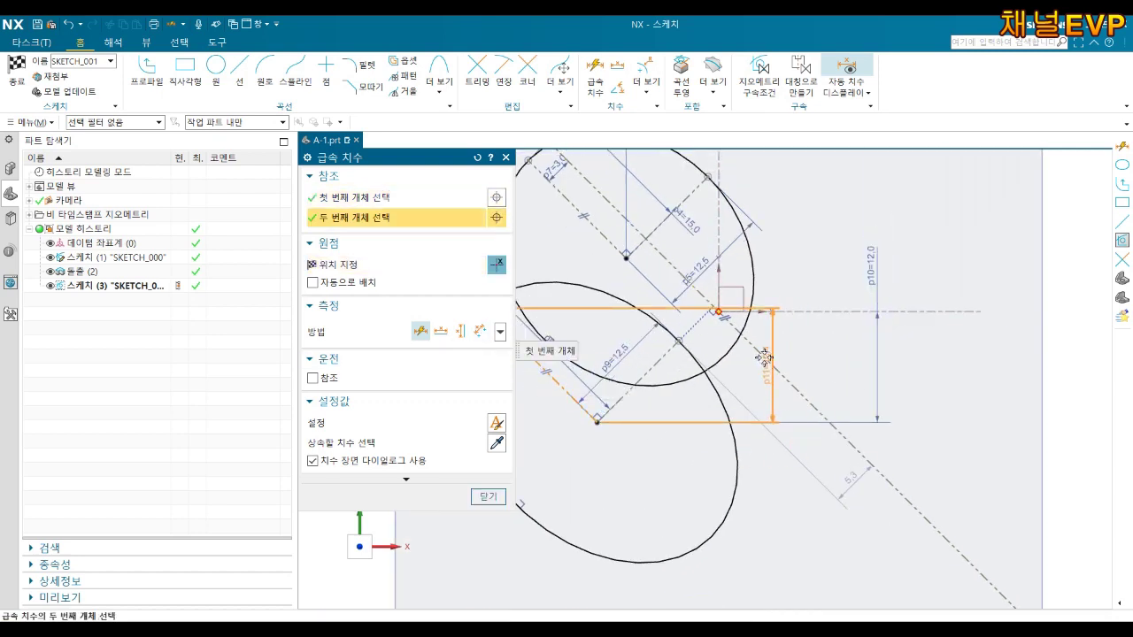
pyautogui.click(762, 425)
pyautogui.write('3')
pyautogui.press('Return')
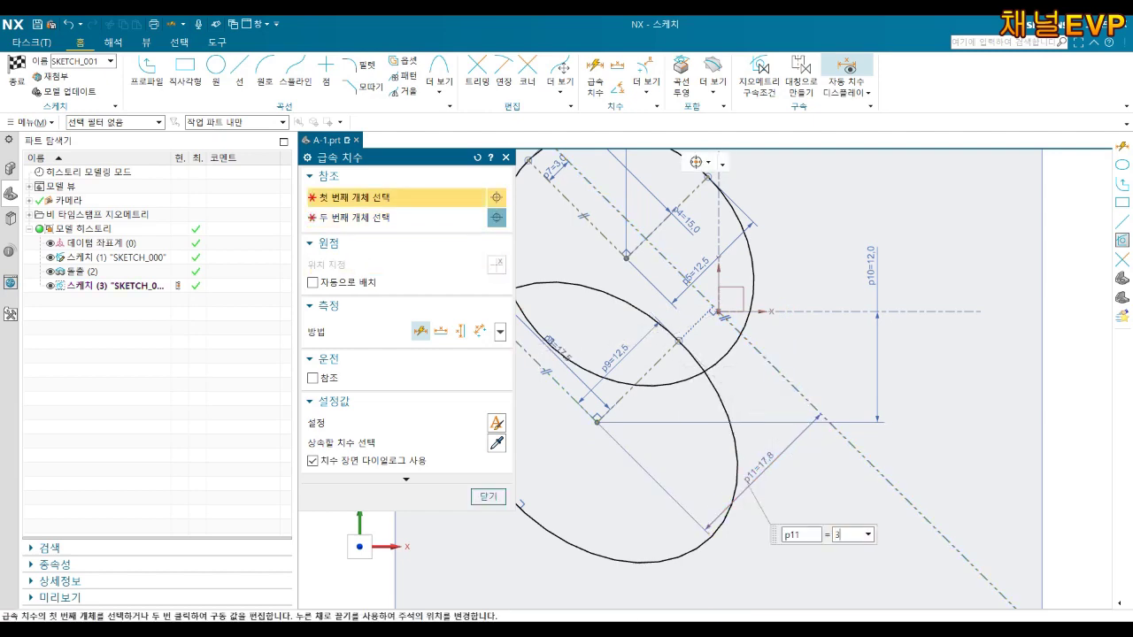
pyautogui.middleClick(760, 465)
pyautogui.scroll(5, 726, 399)
pyautogui.scroll(-2, 708, 381)
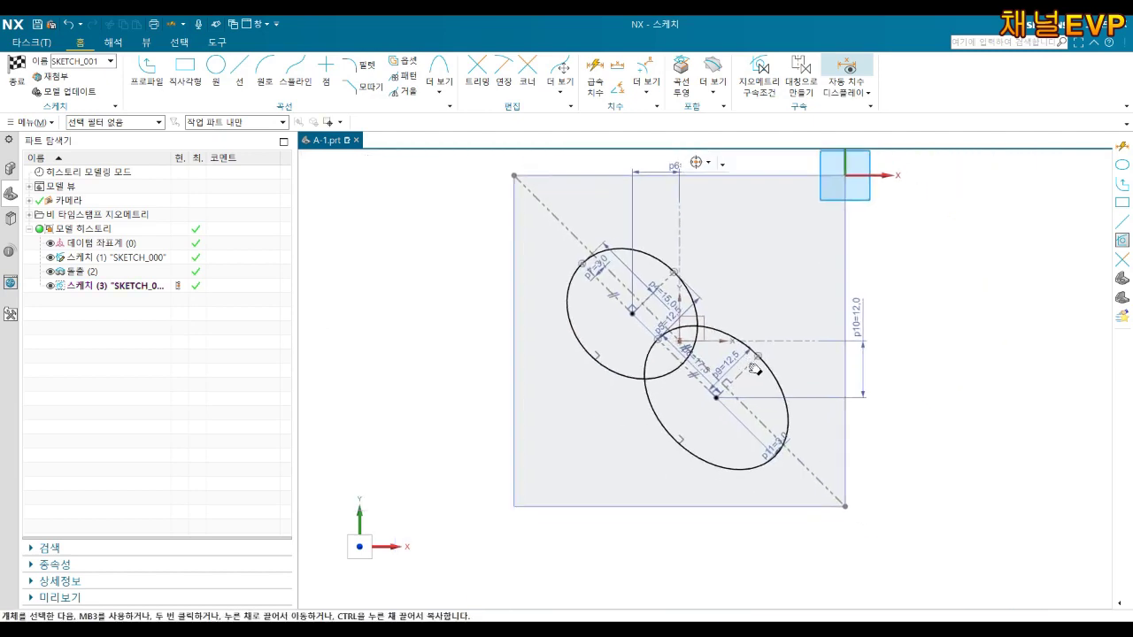
pyautogui.scroll(-4, 697, 366)
# - Draw a circle below-left of the ellipses and give it a 20 mm diameter
pyautogui.click(215, 71)
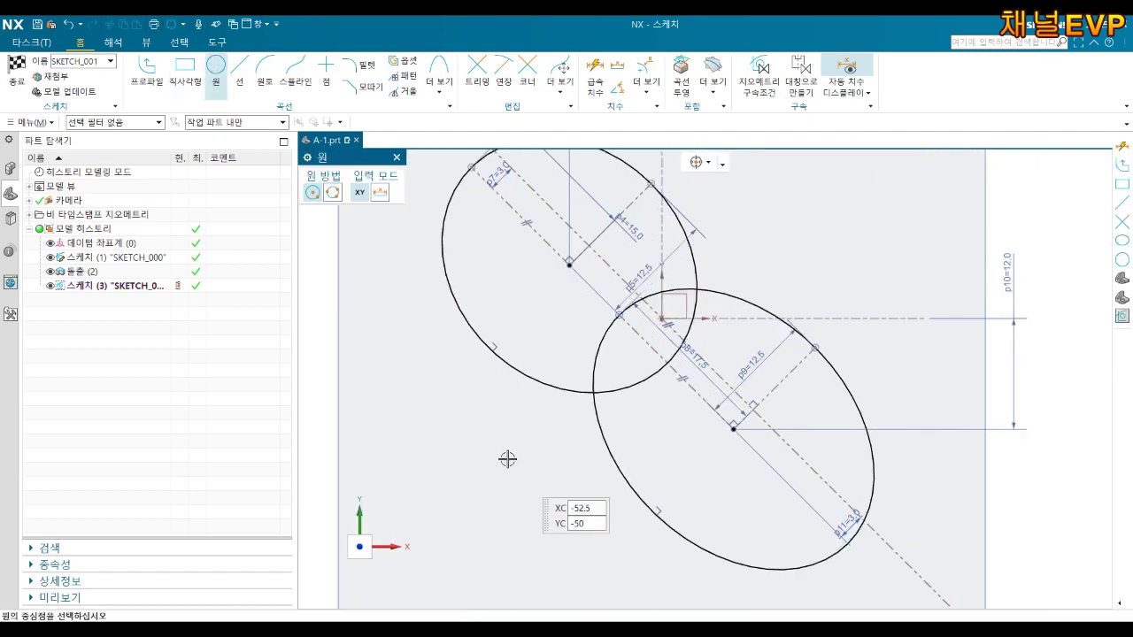
pyautogui.click(528, 431)
pyautogui.press('Escape')
pyautogui.moveTo(602, 430); pyautogui.dragTo(537, 266)
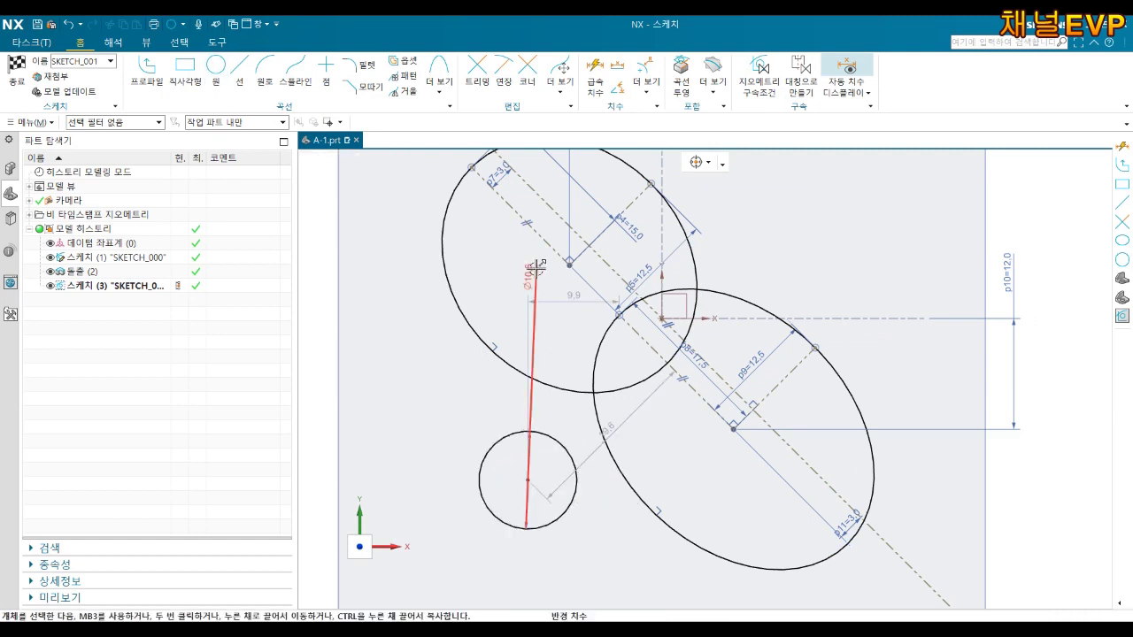
pyautogui.click(525, 267)
pyautogui.write('20')
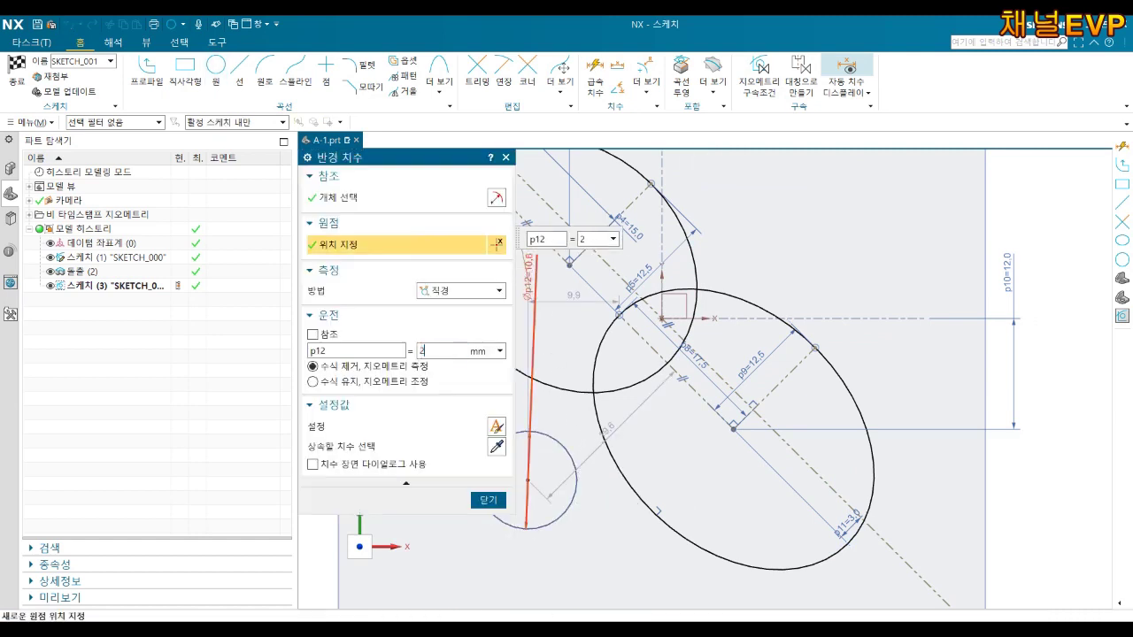
pyautogui.press('Return')
pyautogui.middleClick(551, 346)
pyautogui.scroll(-3, 552, 346)
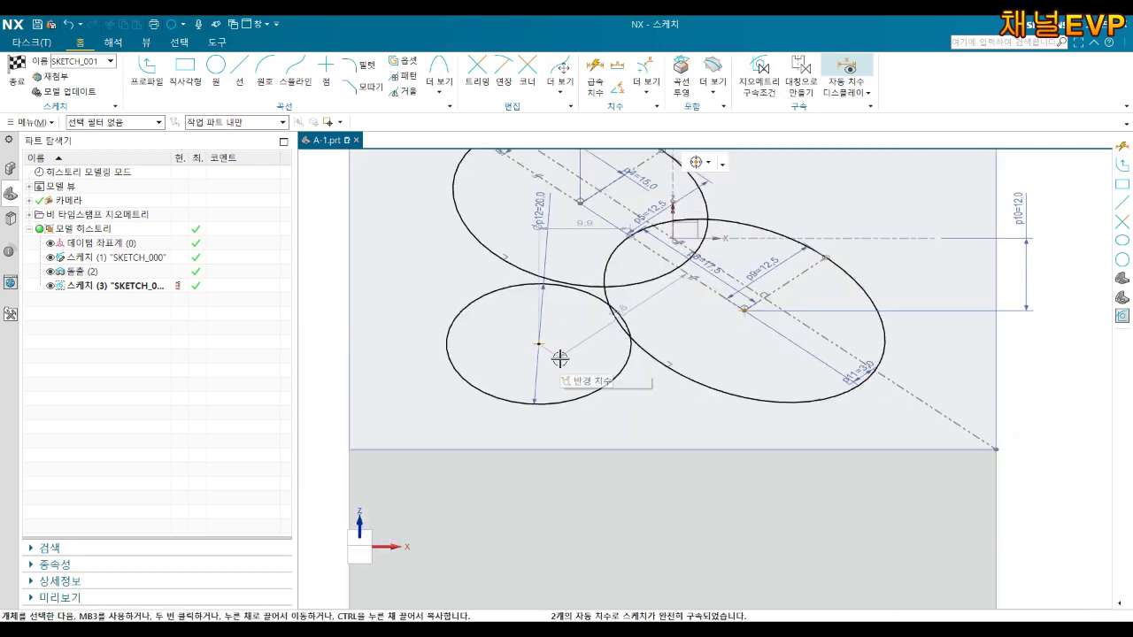
pyautogui.moveTo(559, 354); pyautogui.dragTo(589, 449, button='middle')
pyautogui.scroll(2, 518, 366)
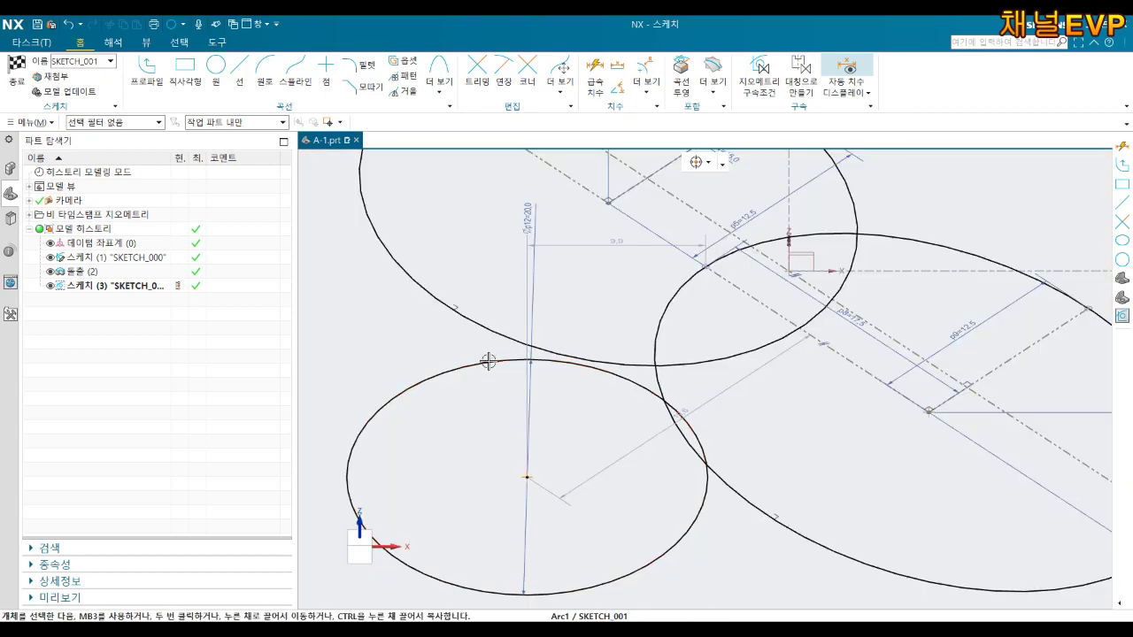
# - Make the 20 mm circle tangent to the upper ellipse
pyautogui.click(488, 362)
pyautogui.click(484, 329)
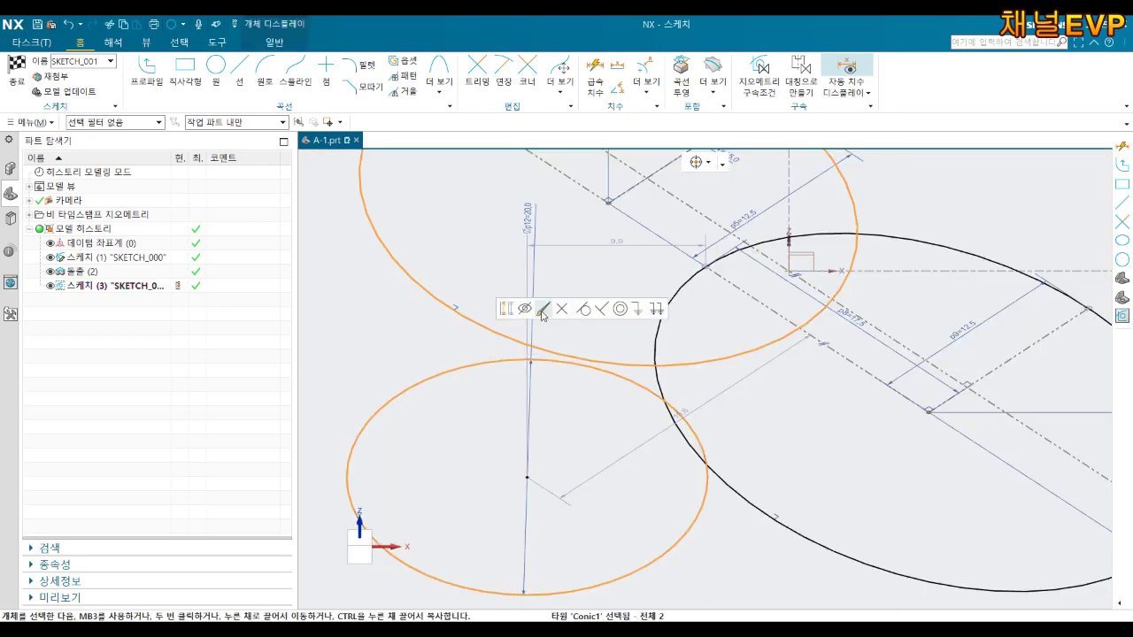
pyautogui.click(585, 309)
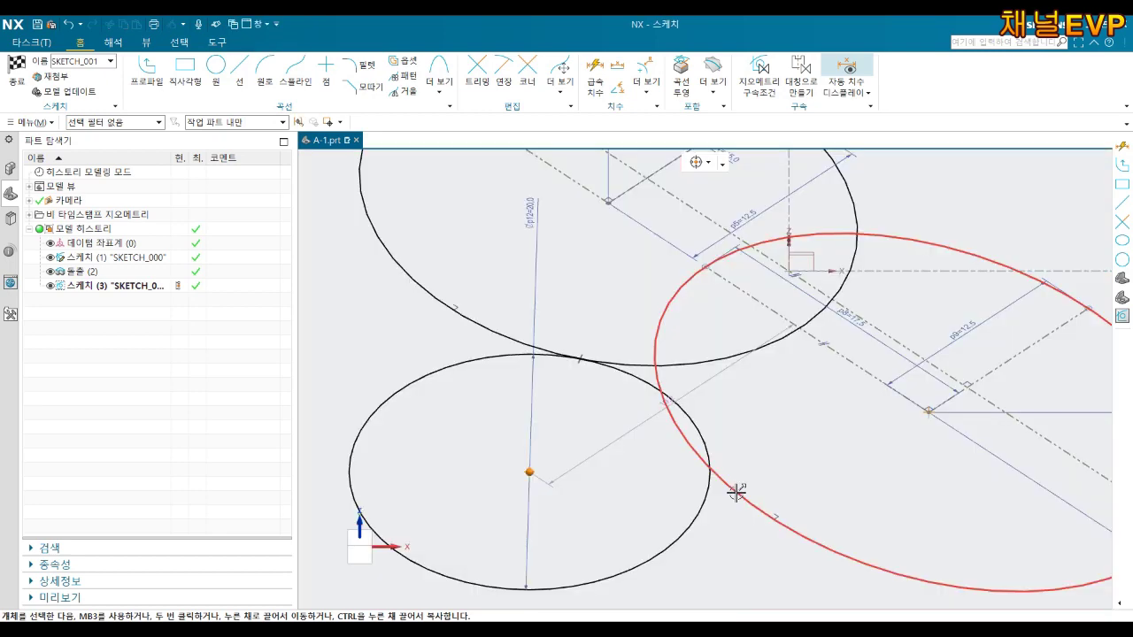
pyautogui.click(717, 504)
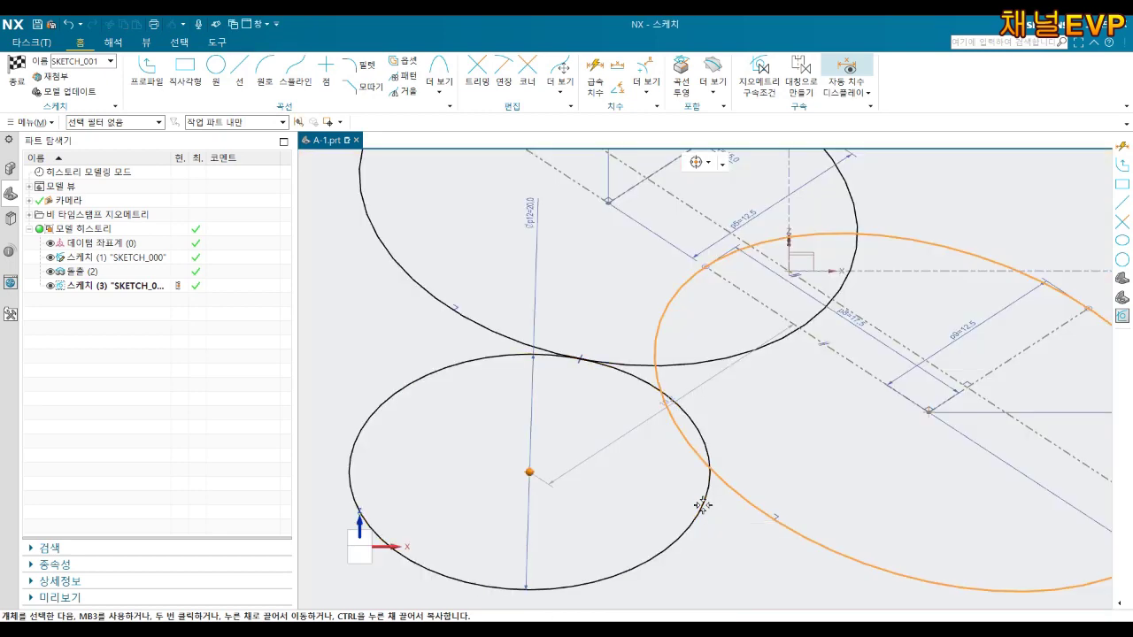
pyautogui.press('Escape')
# - Make the circle tangent to the right ellipse and trim away its outer part
pyautogui.click(708, 485)
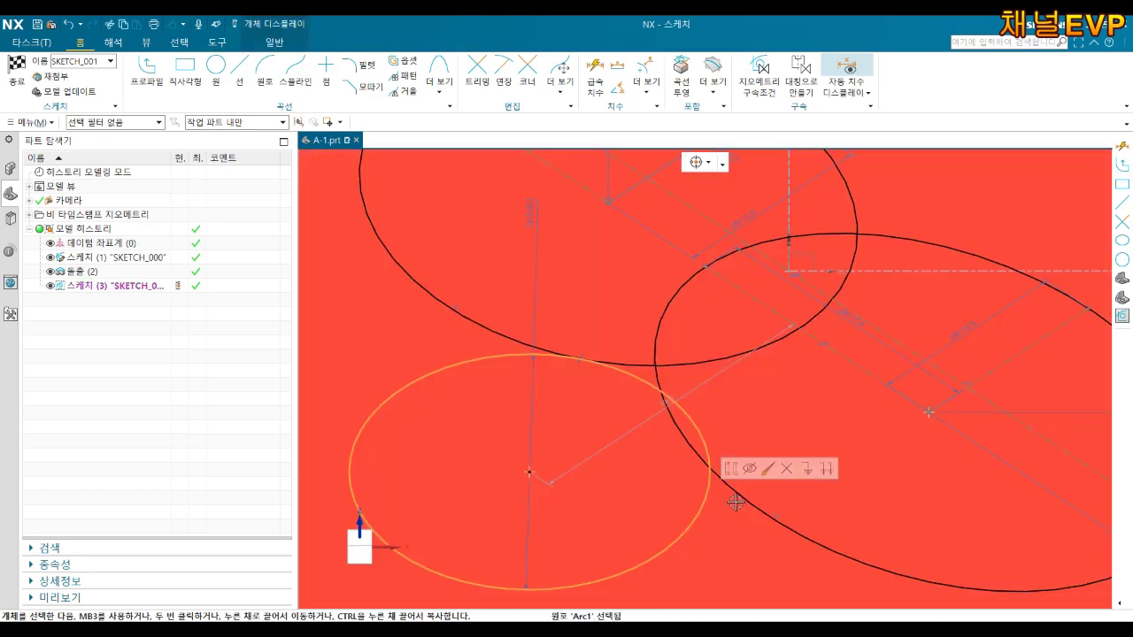
pyautogui.click(741, 498)
pyautogui.click(742, 499)
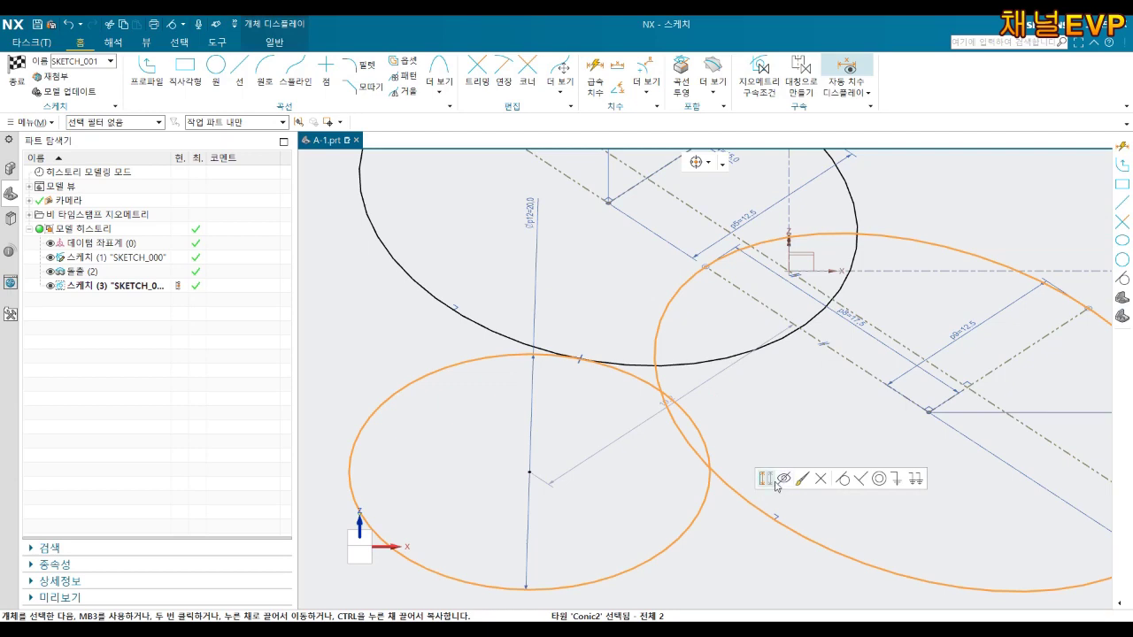
pyautogui.click(845, 480)
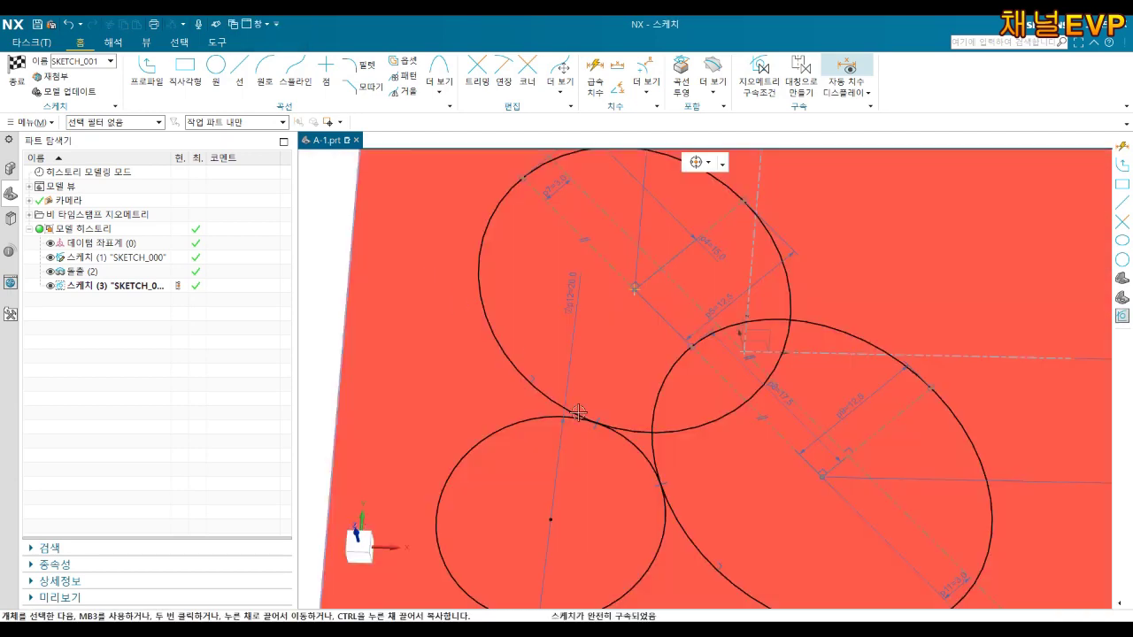
pyautogui.press('t')
pyautogui.click(656, 536)
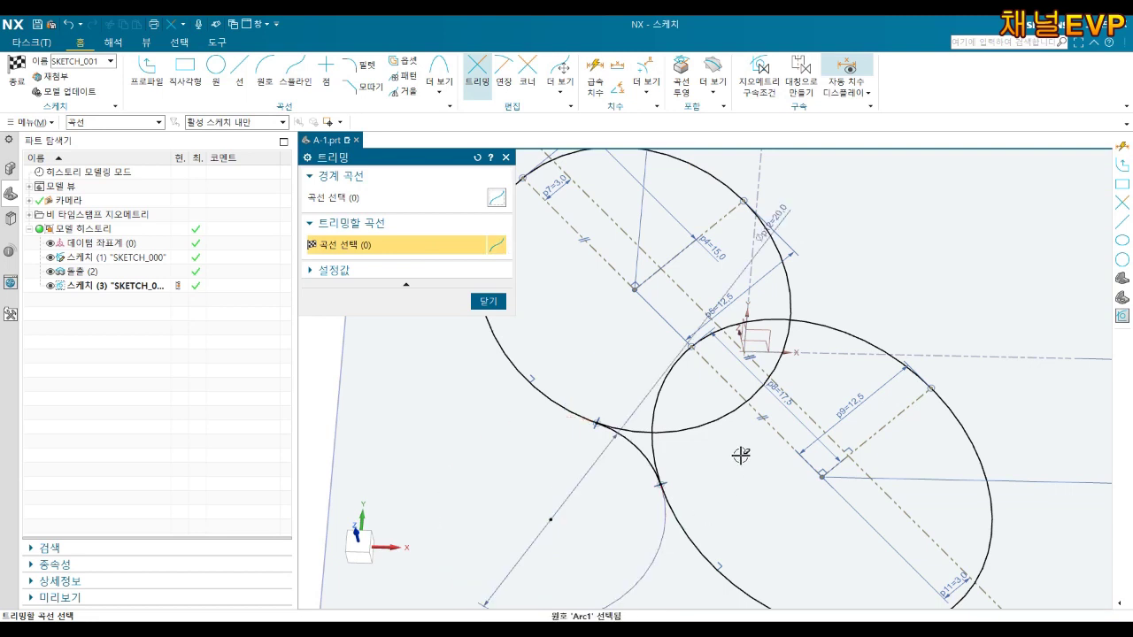
# - Mirror the short joining arc across the diagonal centerline to the ellipses' other side
pyautogui.press('Escape')
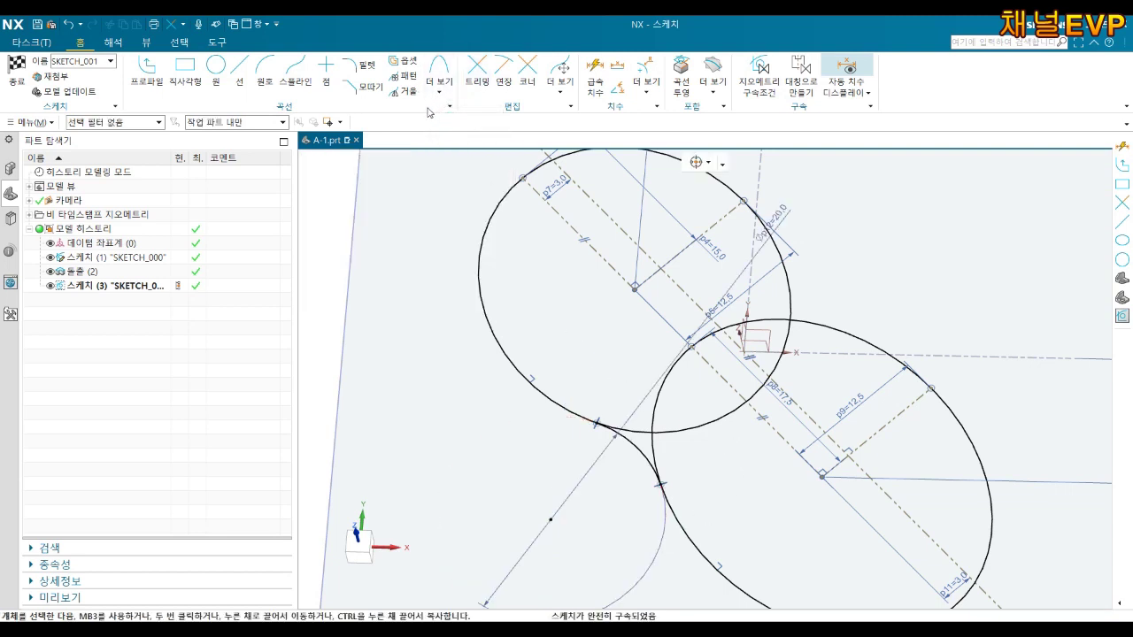
pyautogui.click(396, 92)
pyautogui.click(634, 448)
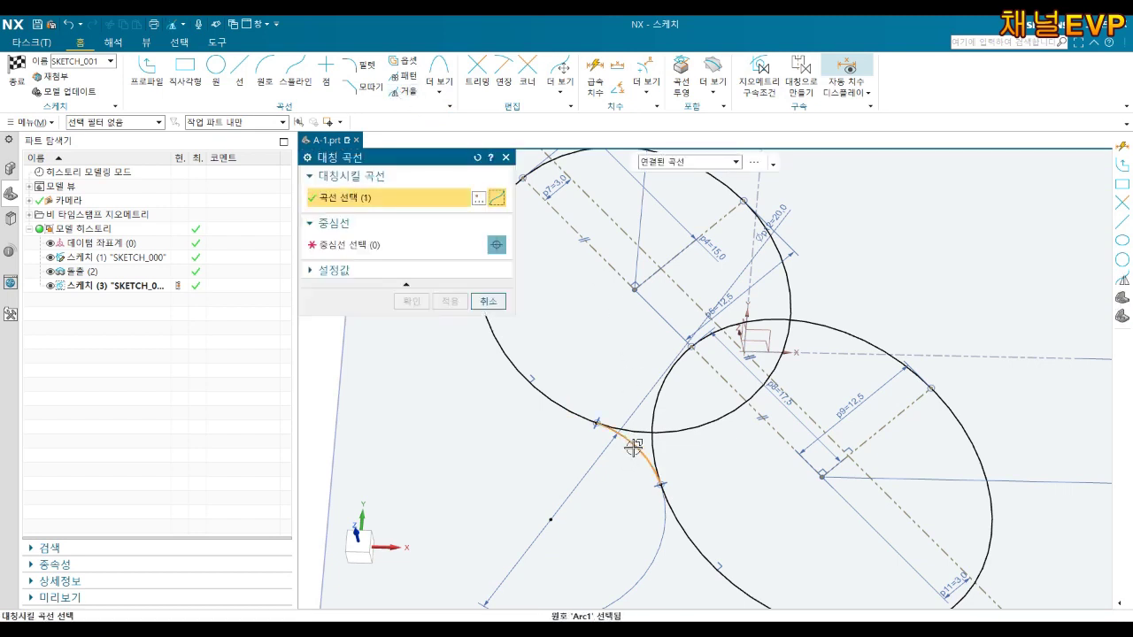
pyautogui.click(342, 248)
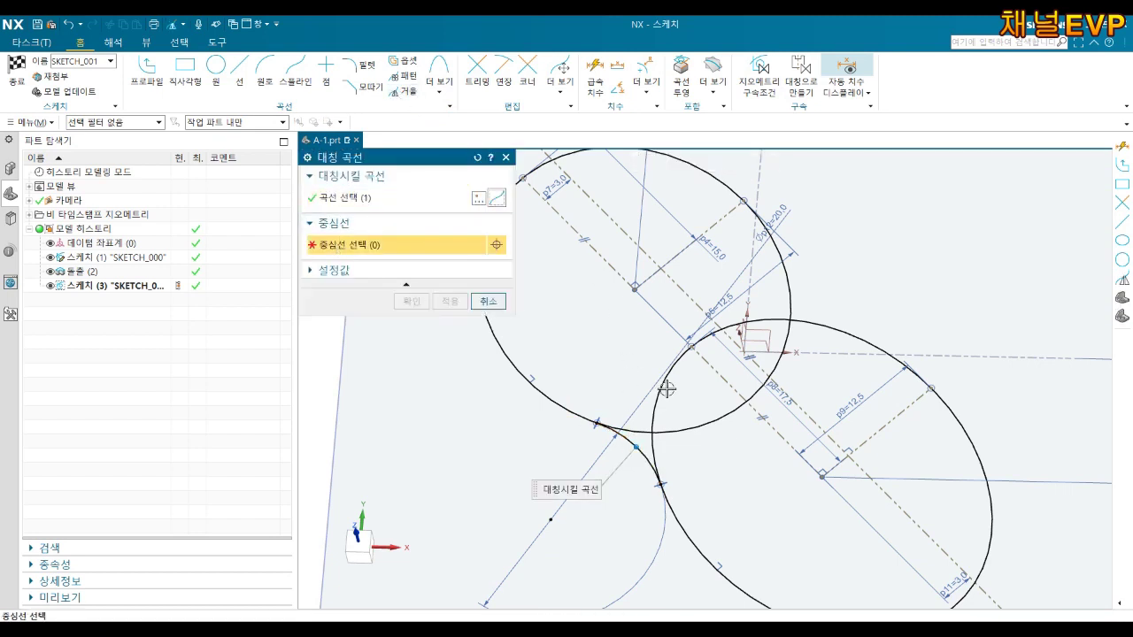
pyautogui.click(723, 381)
pyautogui.click(423, 303)
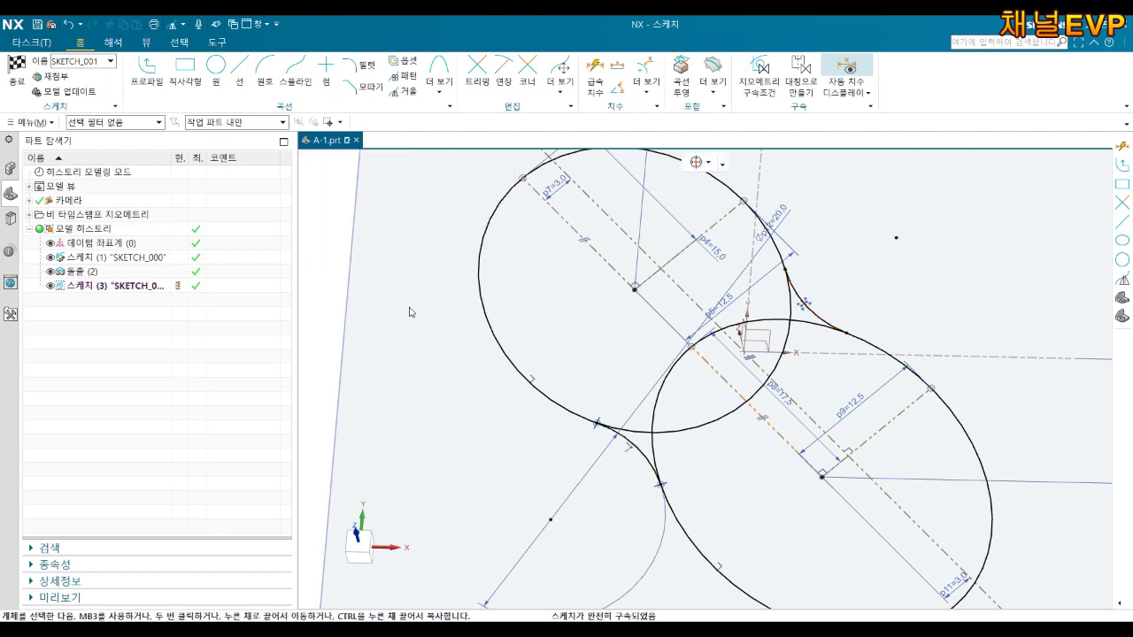
# - Trim away the overlapping curve pieces at the first ellipse intersection
pyautogui.press('t')
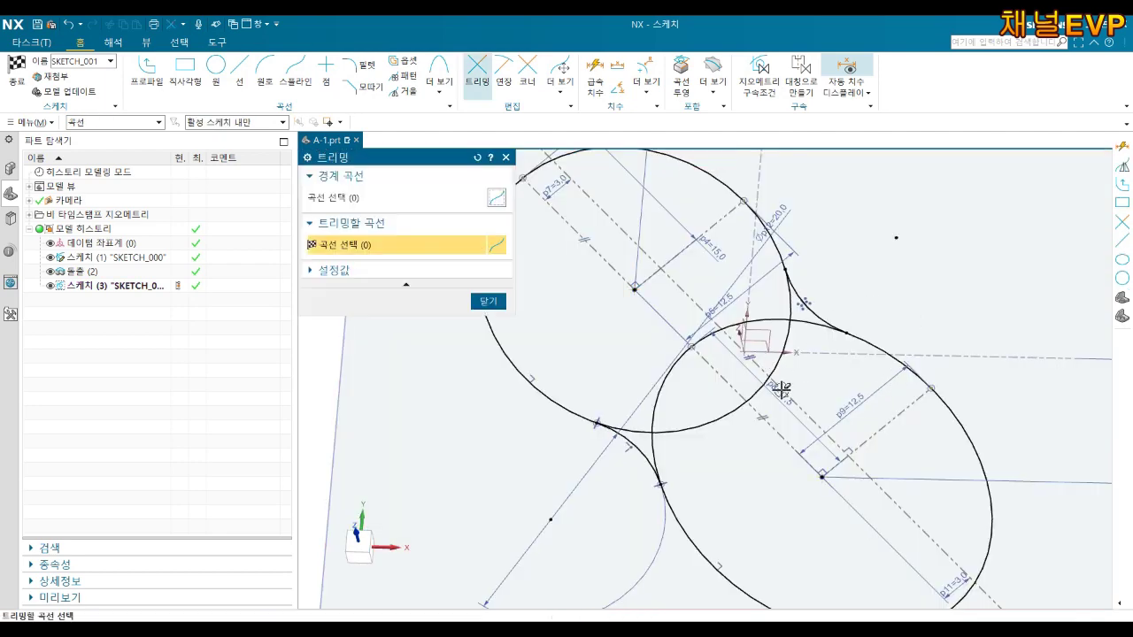
pyautogui.scroll(5, 660, 448)
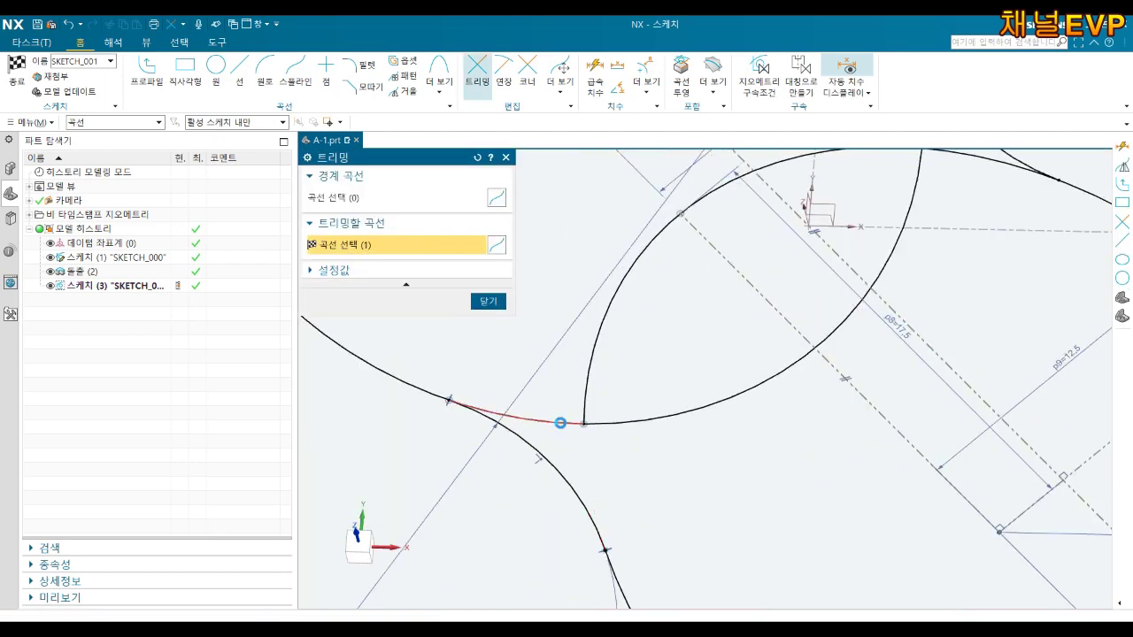
pyautogui.click(558, 423)
pyautogui.click(628, 420)
pyautogui.click(602, 339)
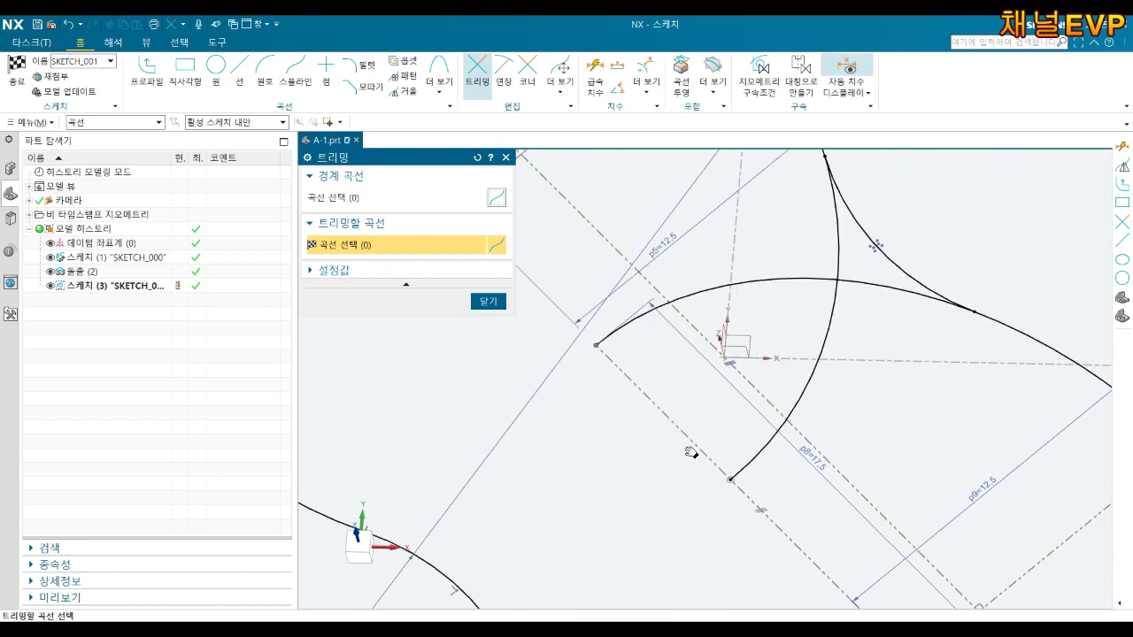
# - Trim the remaining overlapping pieces at the other intersection and permanently dismiss the update warning
pyautogui.keyDown('shift'); pyautogui.moveTo(827, 326); pyautogui.dragTo(713, 512, button='middle'); pyautogui.keyUp('shift')
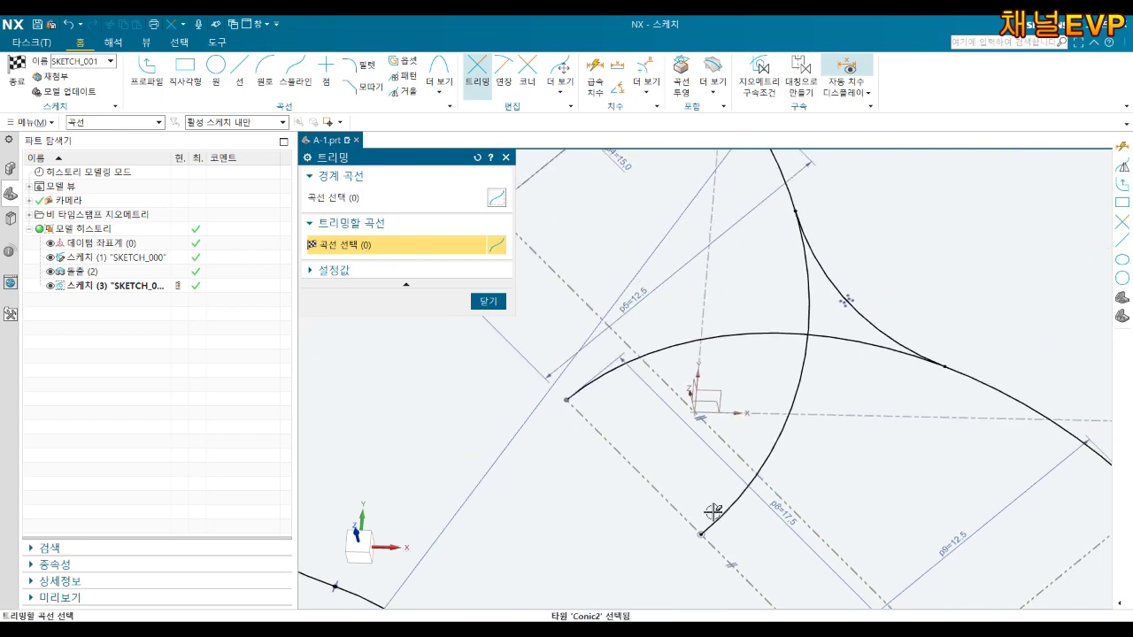
pyautogui.click(597, 378)
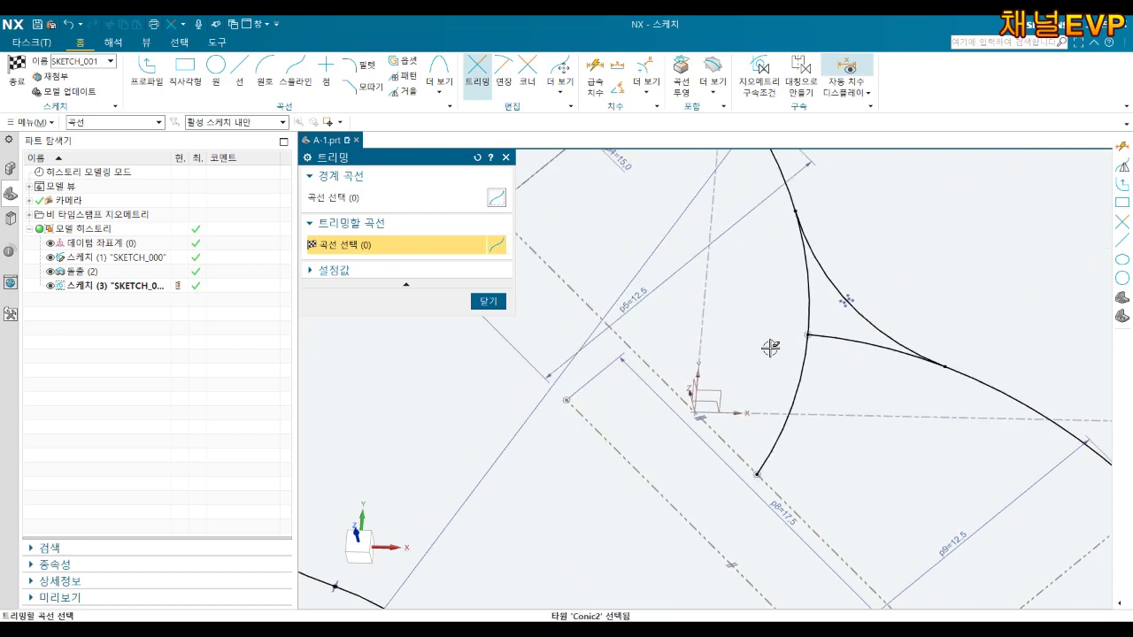
pyautogui.click(806, 387)
pyautogui.click(833, 333)
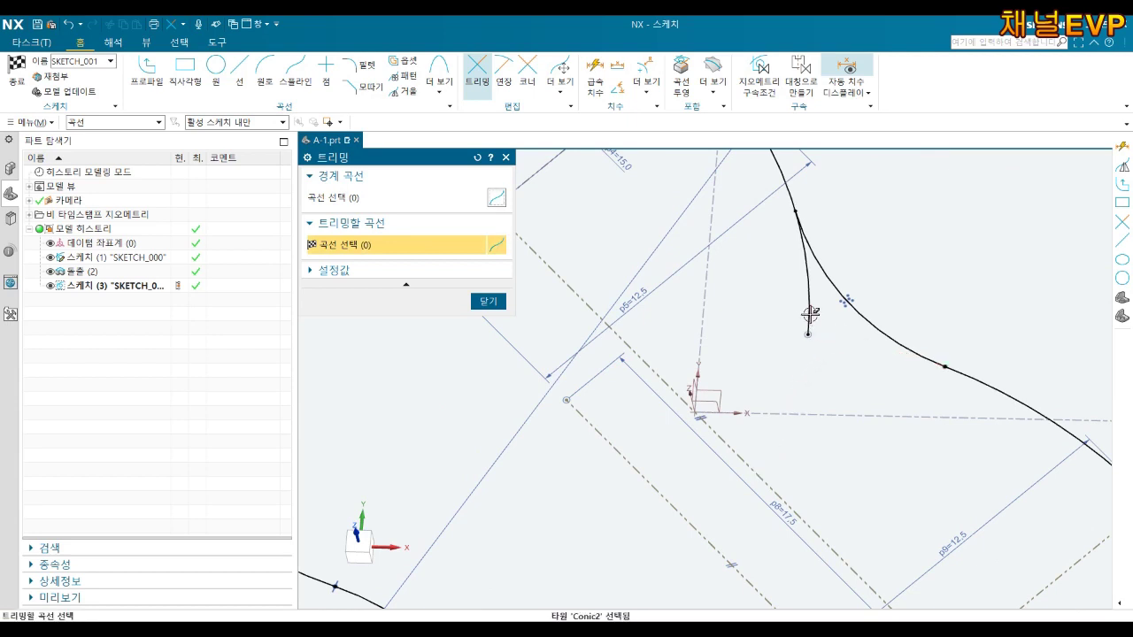
pyautogui.click(486, 344)
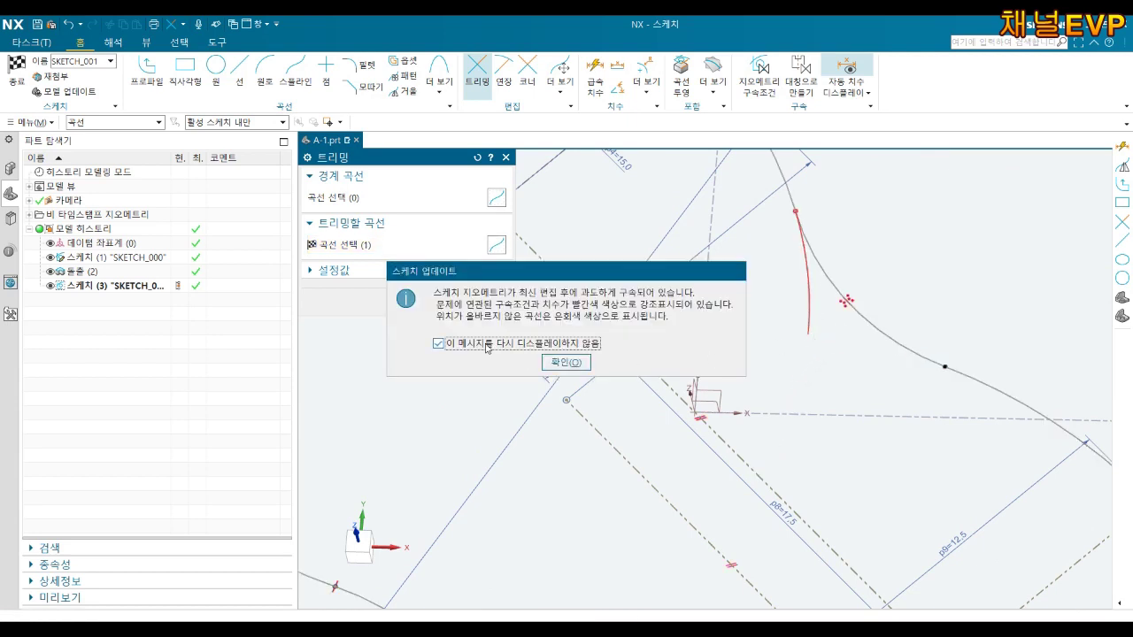
pyautogui.click(559, 363)
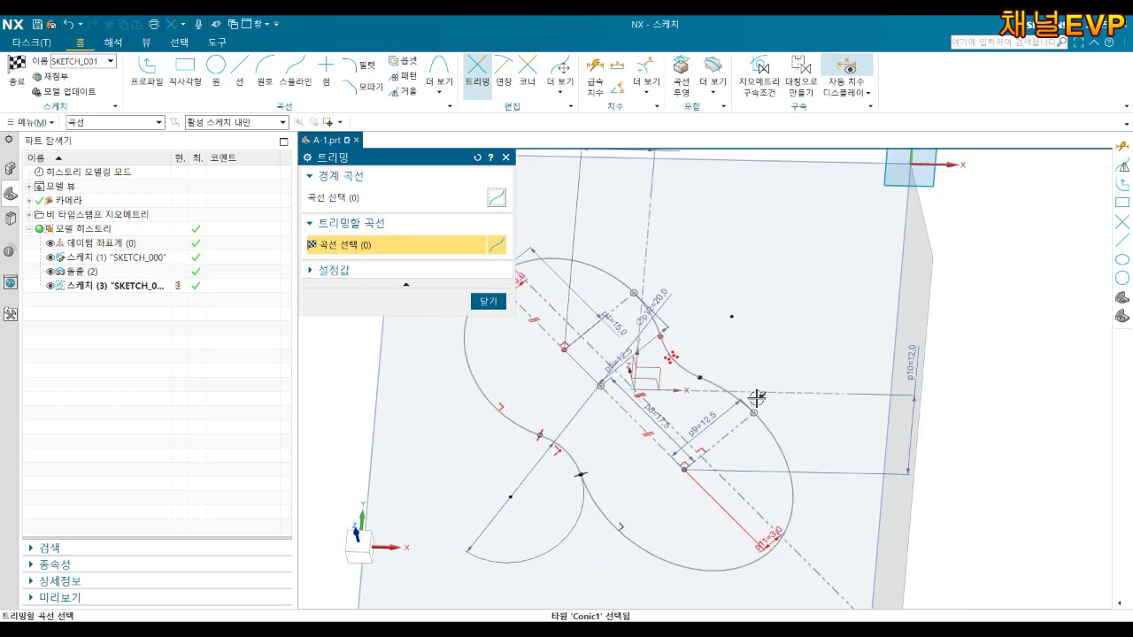
# - Close Trim and finish the sketch, leaving the peanut outline on the block's top face
pyautogui.click(488, 301)
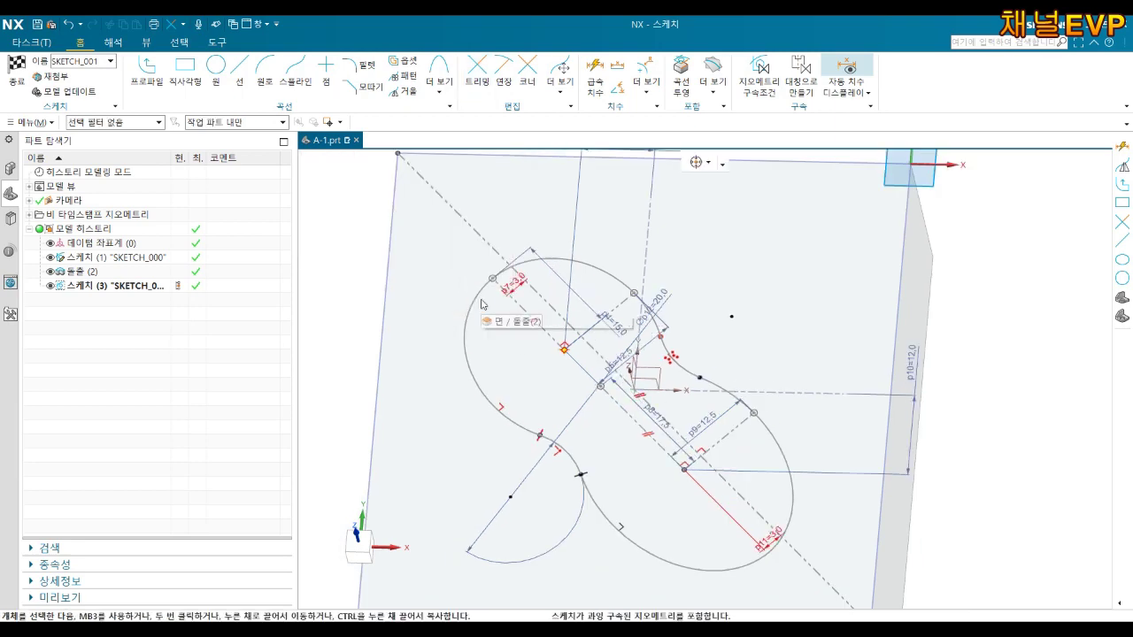
pyautogui.scroll(5, 596, 339)
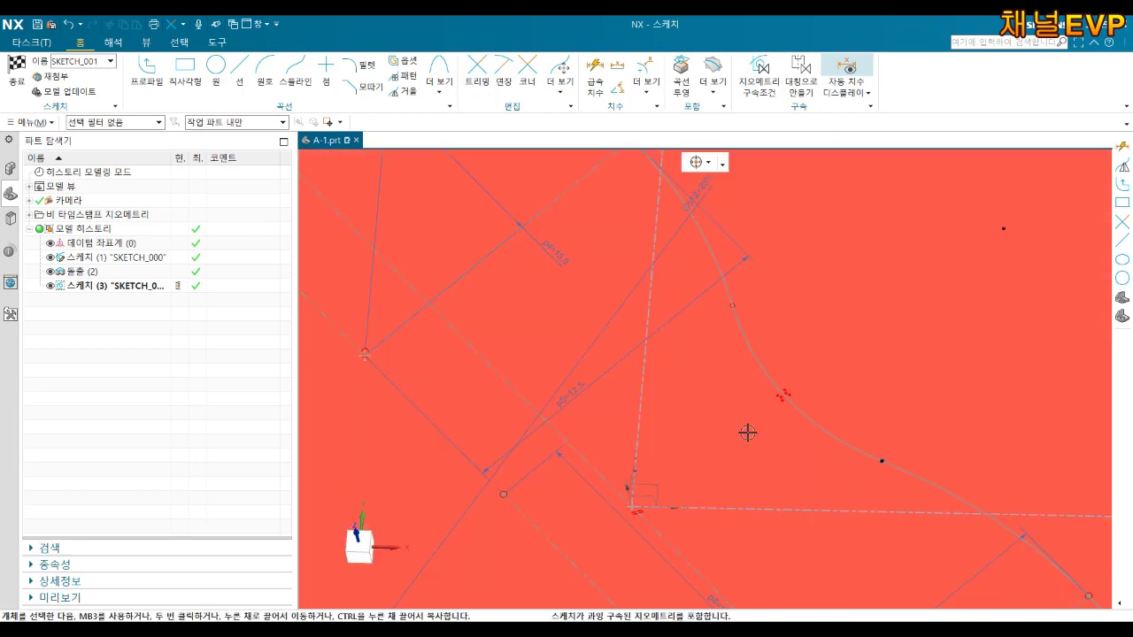
pyautogui.scroll(-5, 747, 432)
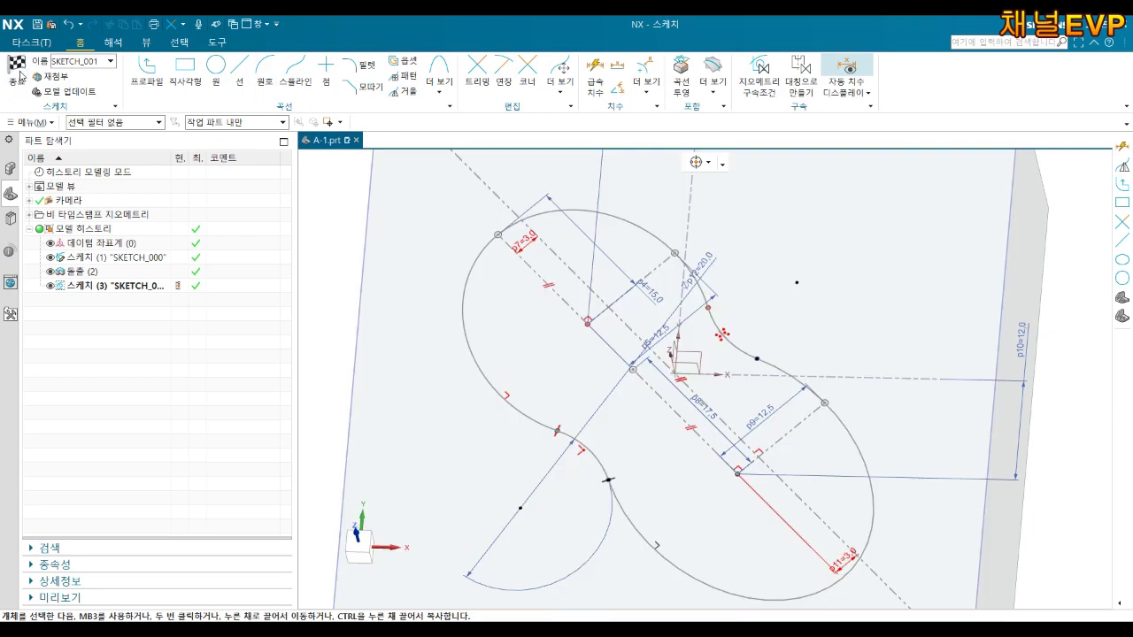
pyautogui.click(18, 71)
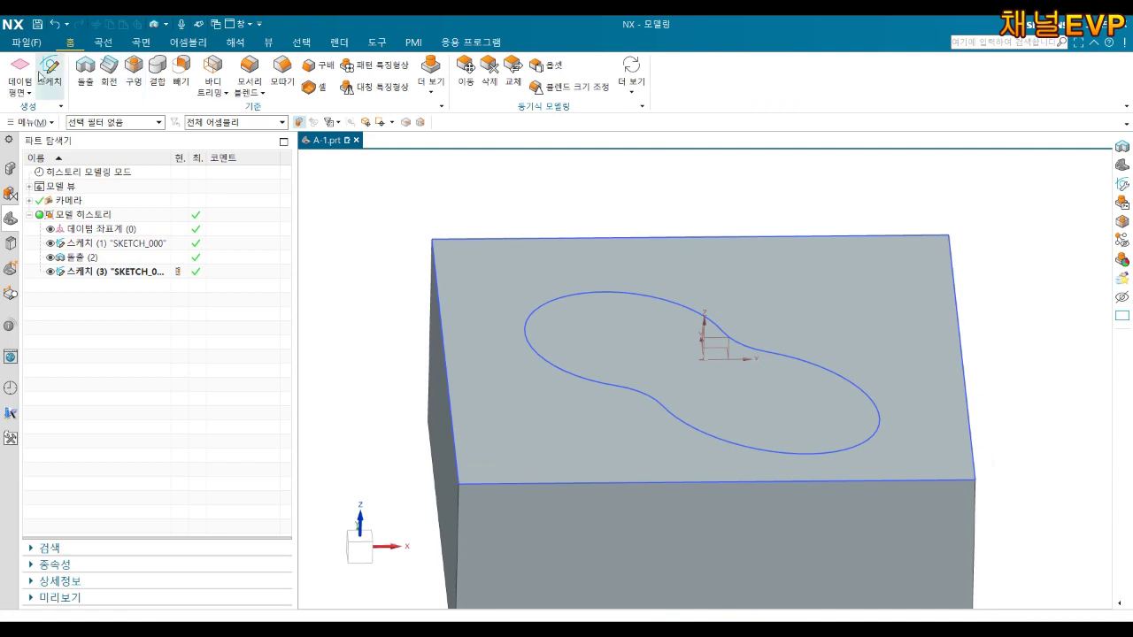
# - Create a datum plane offset 6 mm below the block's top face
pyautogui.click(20, 71)
pyautogui.click(542, 268)
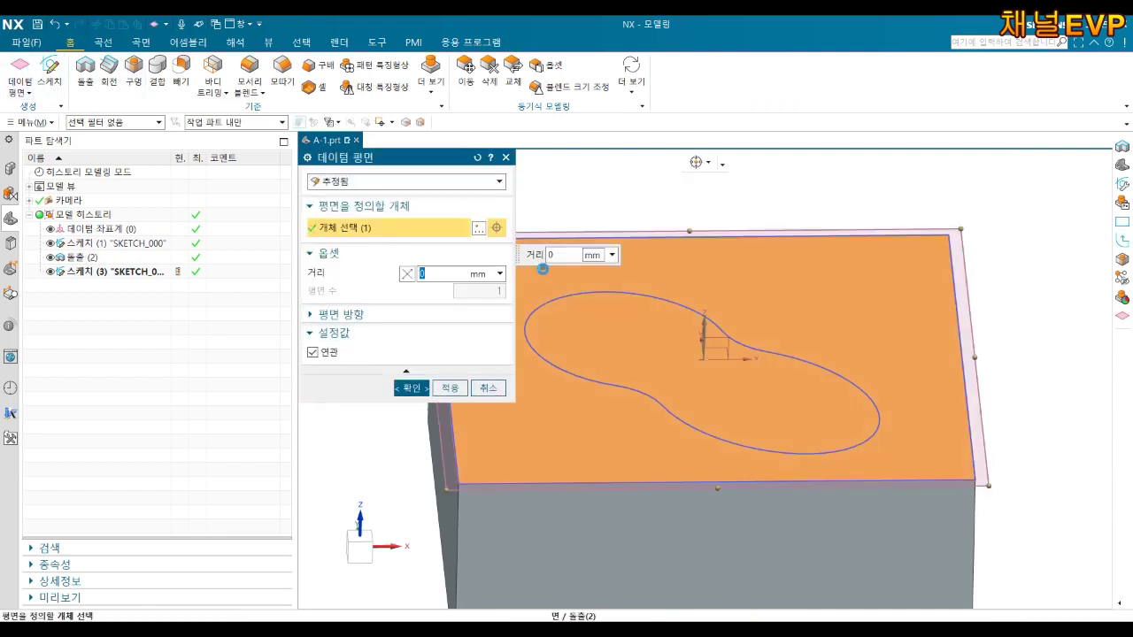
pyautogui.write('6')
pyautogui.press('Return')
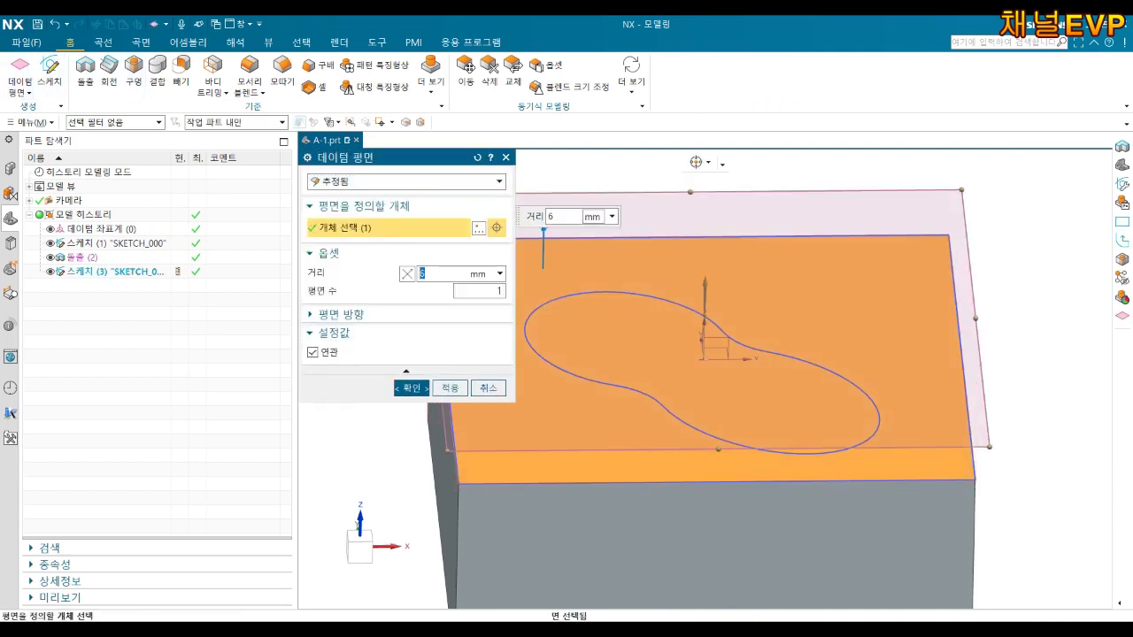
pyautogui.click(407, 277)
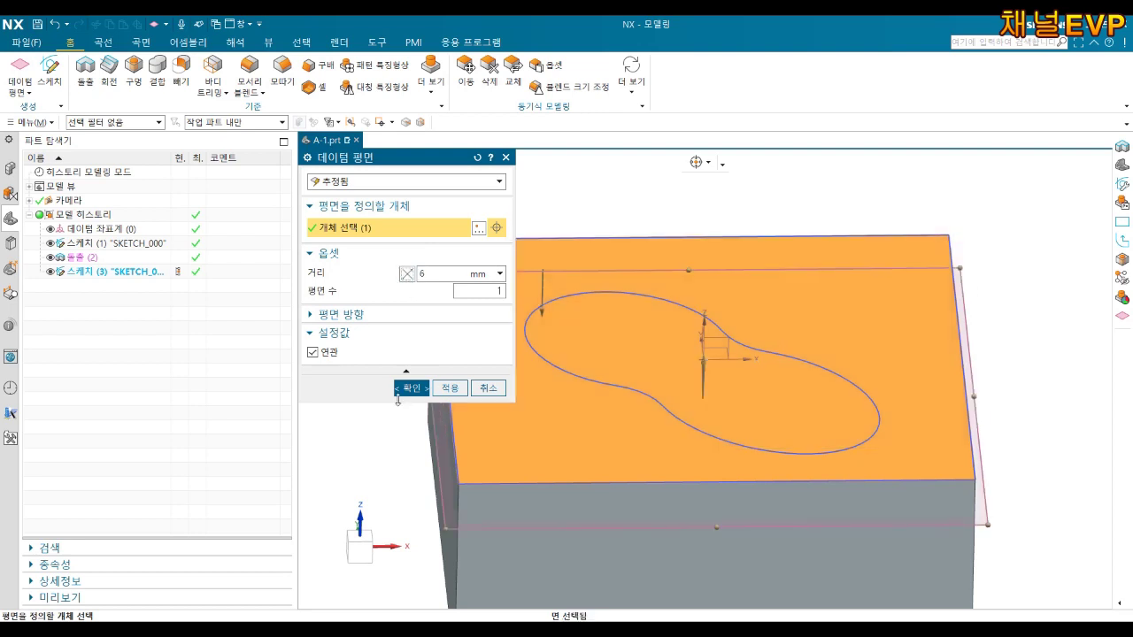
pyautogui.click(397, 398)
pyautogui.moveTo(708, 478)
pyautogui.mouseDown(button='middle')
pyautogui.moveTo(766, 409)
pyautogui.moveTo(765, 381)
pyautogui.mouseUp(button='middle')
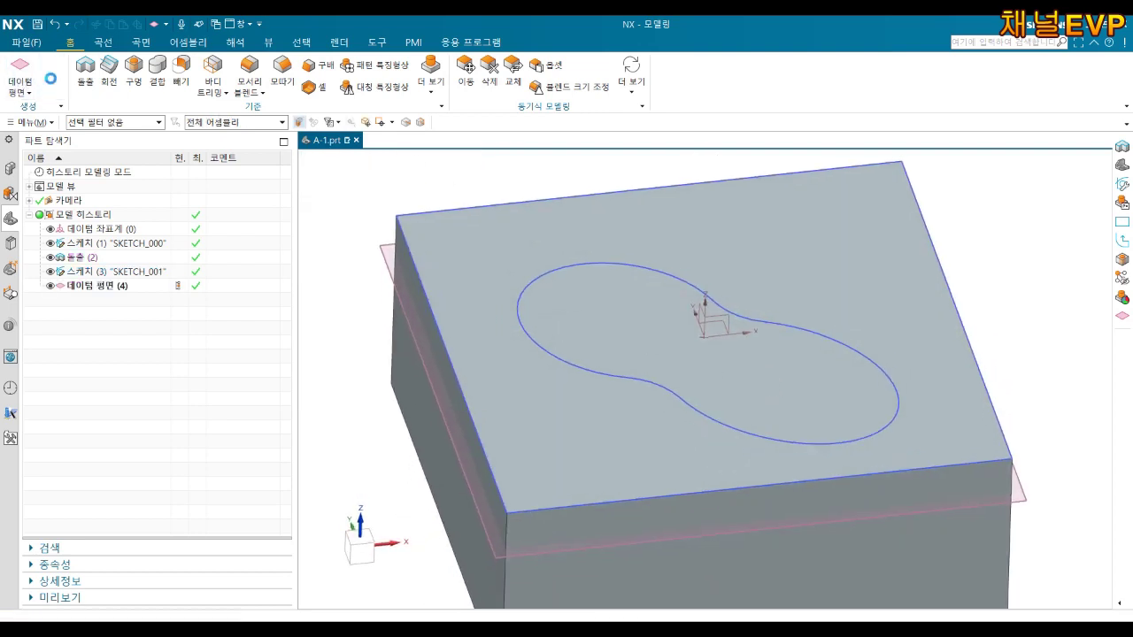
pyautogui.click(49, 70)
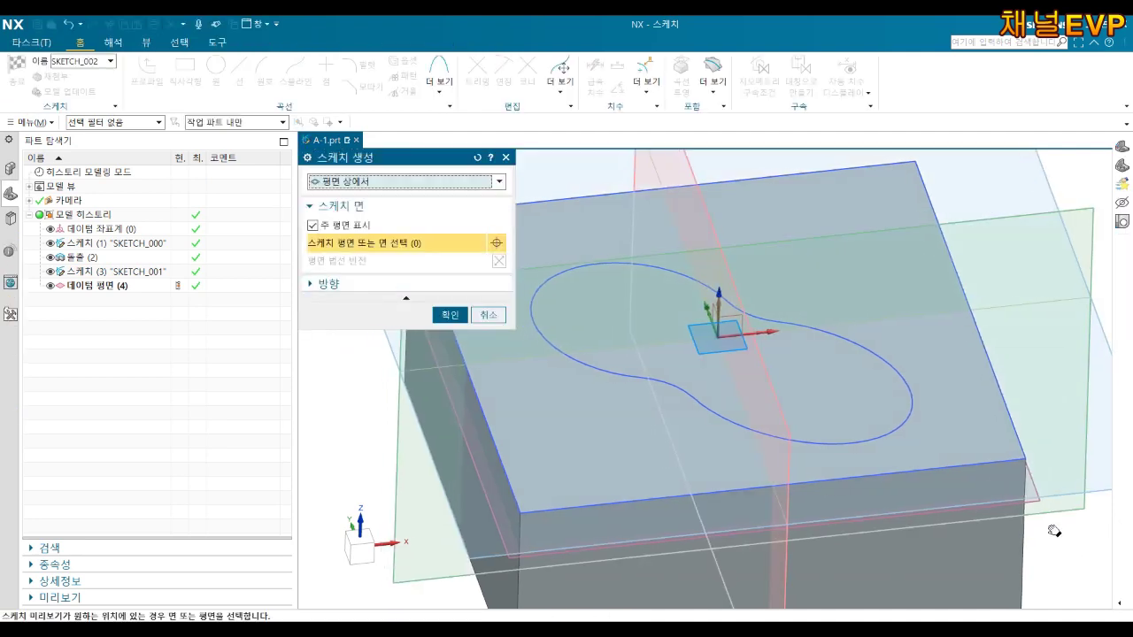
# - Create SKETCH_002 on the 6 mm offset datum plane
pyautogui.scroll(3, 602, 430)
pyautogui.keyDown('shift'); pyautogui.moveTo(602, 430); pyautogui.dragTo(830, 412, button='middle'); pyautogui.keyUp('shift')
pyautogui.click(829, 412)
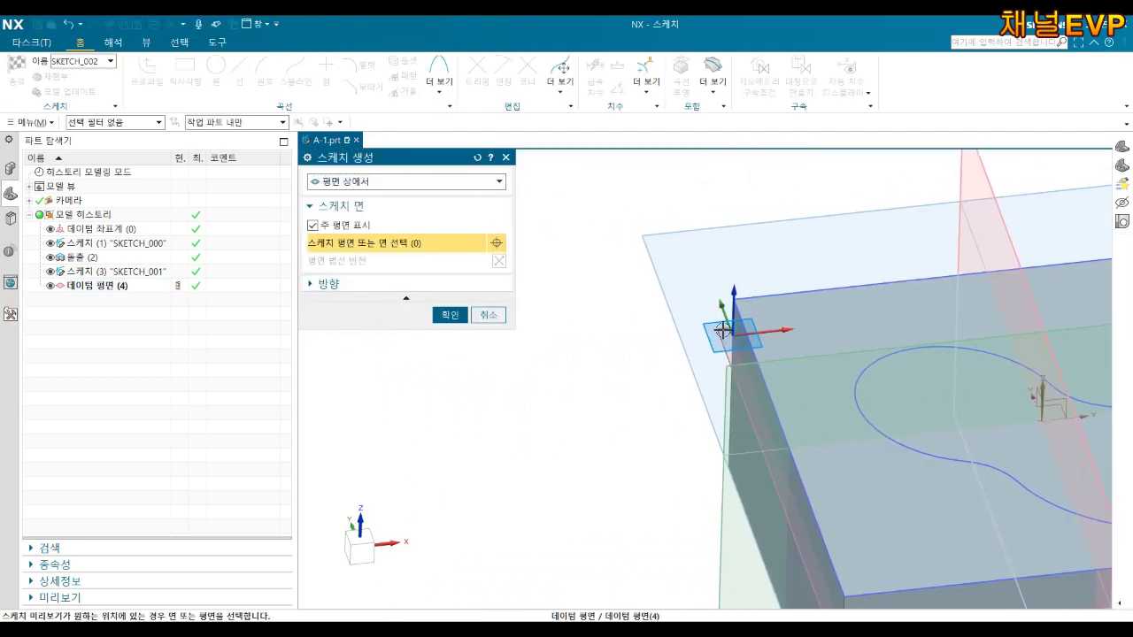
pyautogui.click(440, 316)
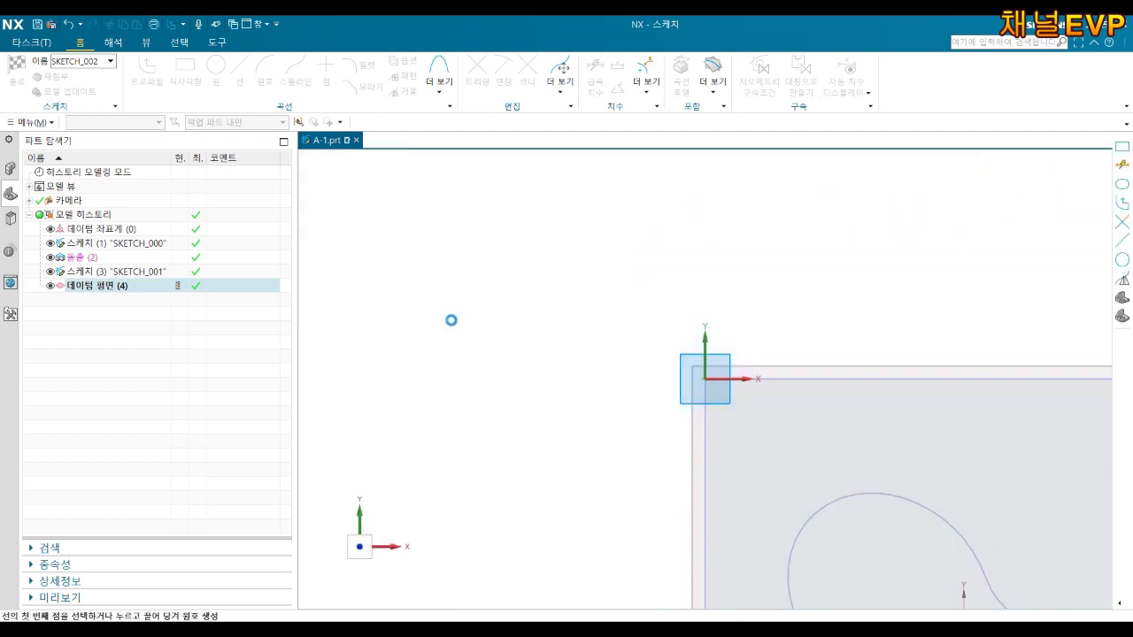
pyautogui.moveTo(643, 301); pyautogui.dragTo(639, 241, button='middle')
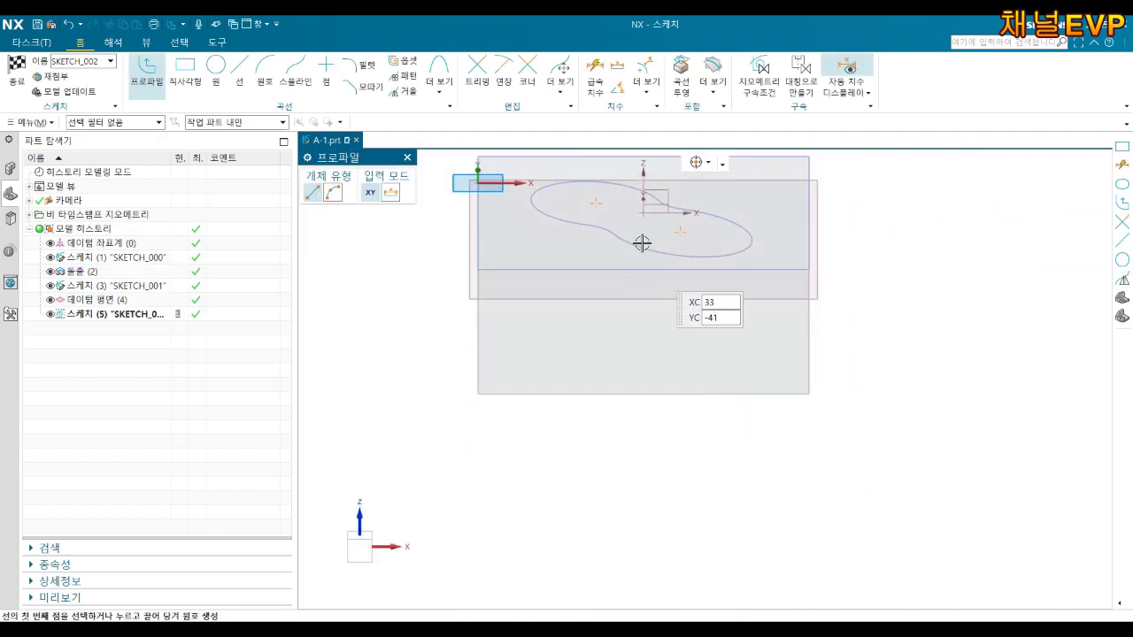
pyautogui.click(439, 92)
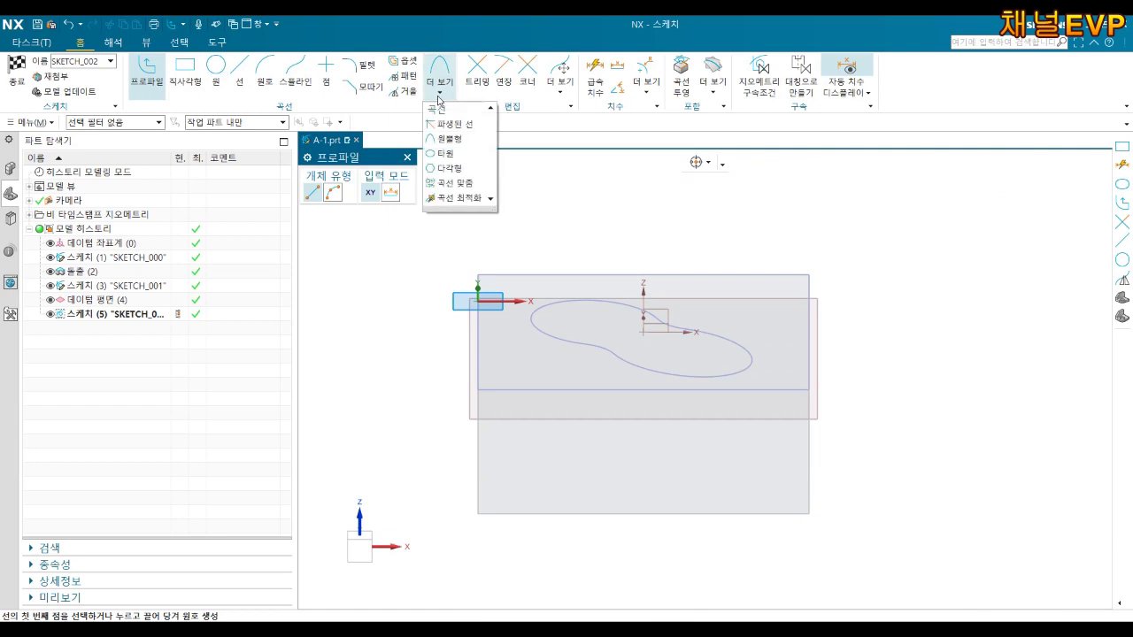
pyautogui.click(324, 115)
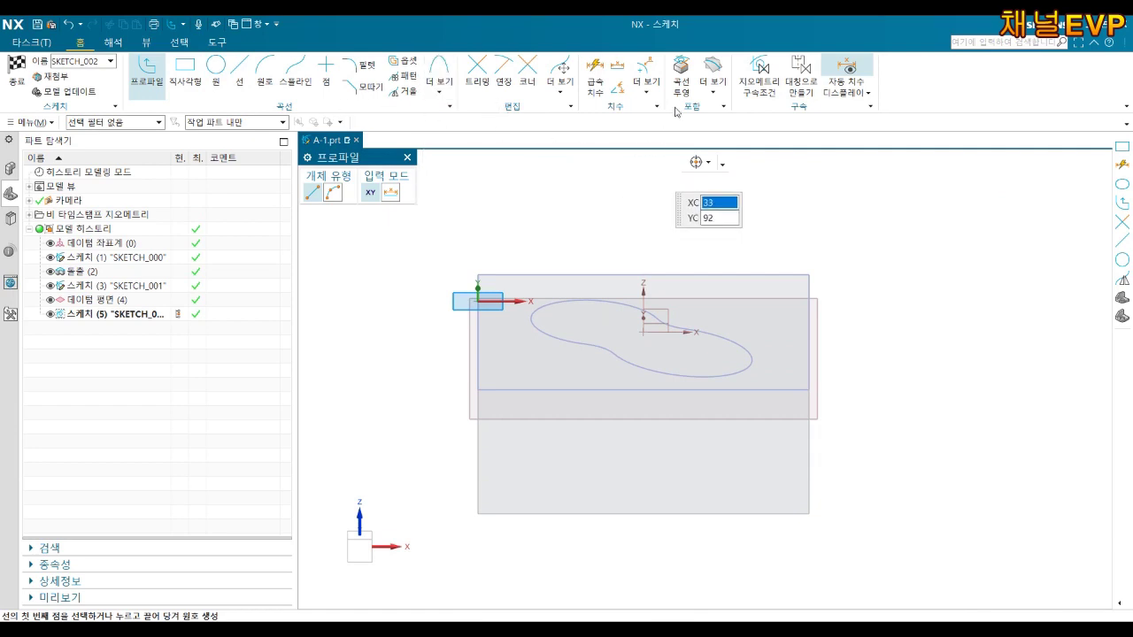
# - Project the peanut-shaped outline into SKETCH_002 with Project Curve
pyautogui.click(680, 69)
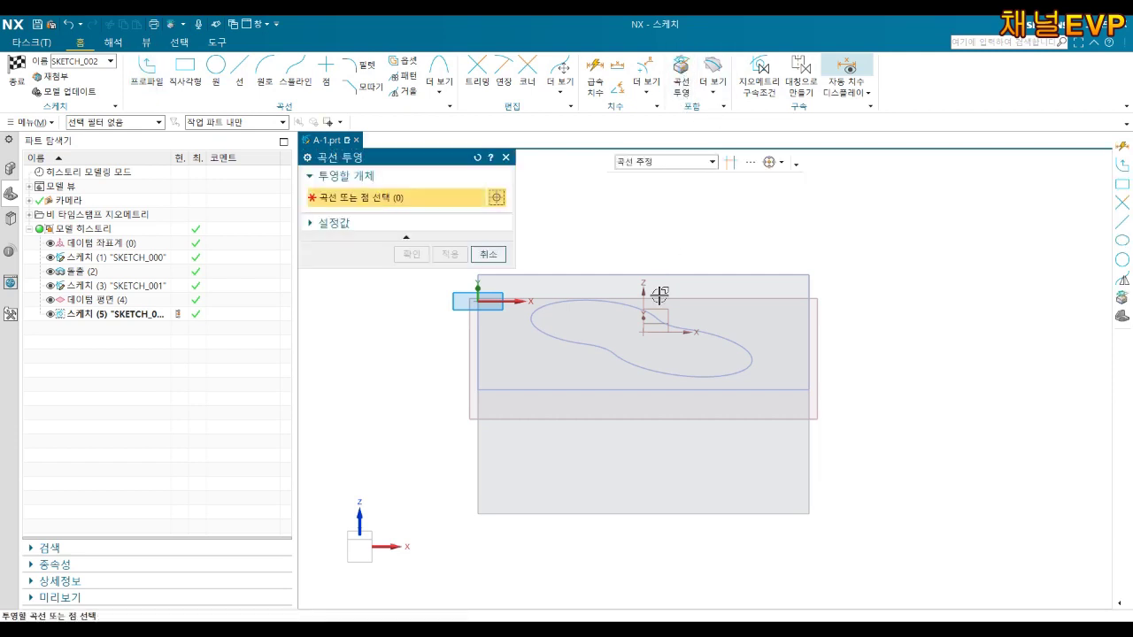
pyautogui.click(623, 302)
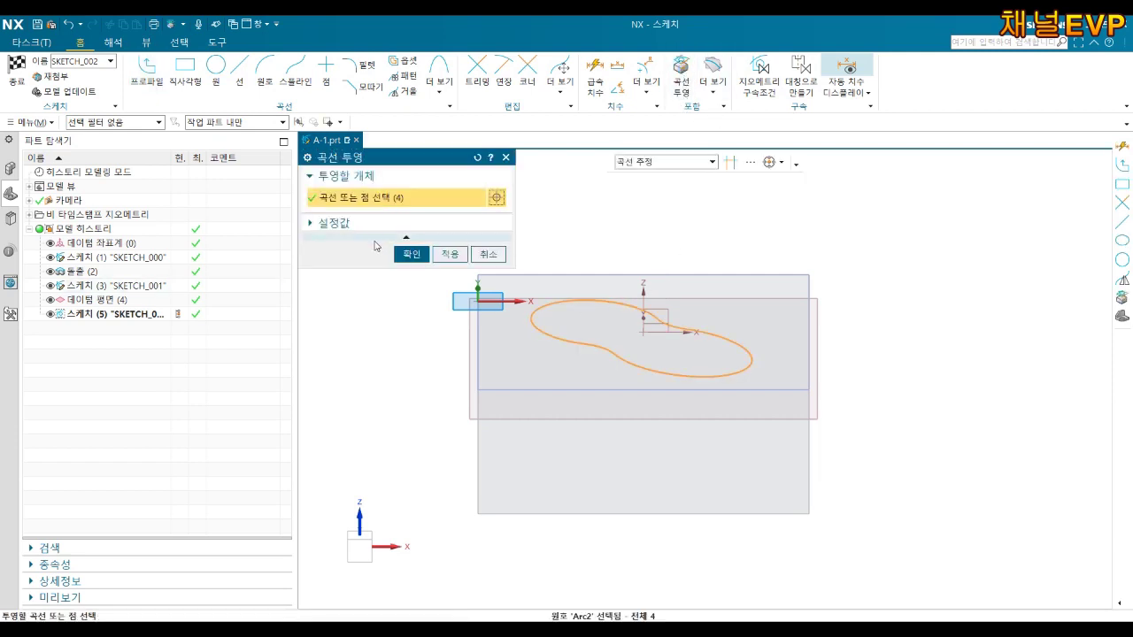
pyautogui.click(409, 255)
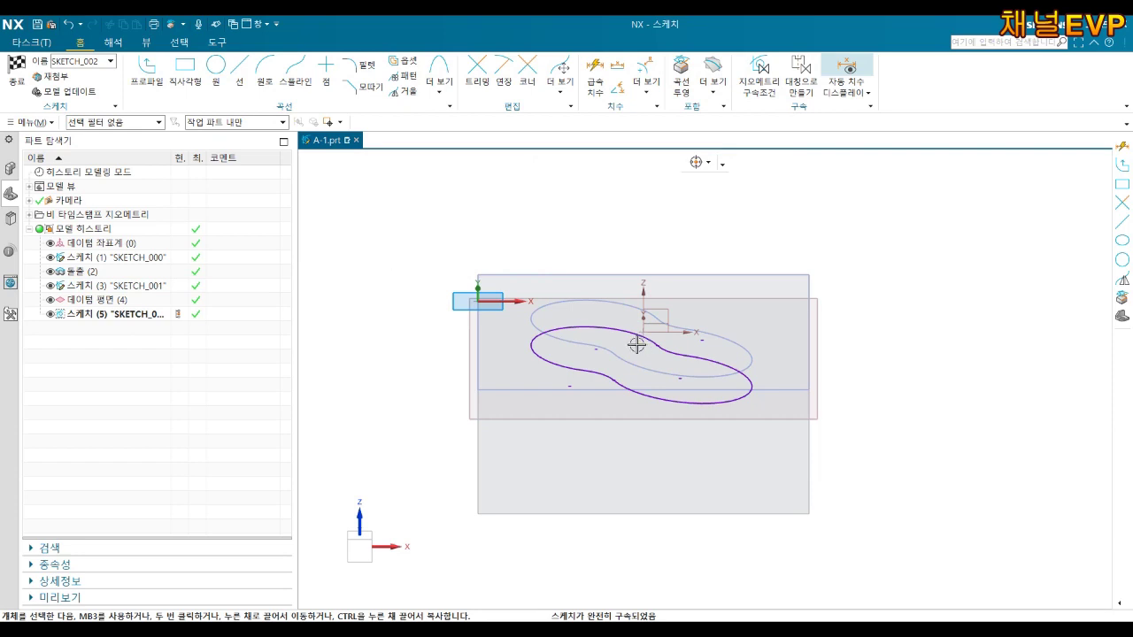
pyautogui.scroll(3, 636, 344)
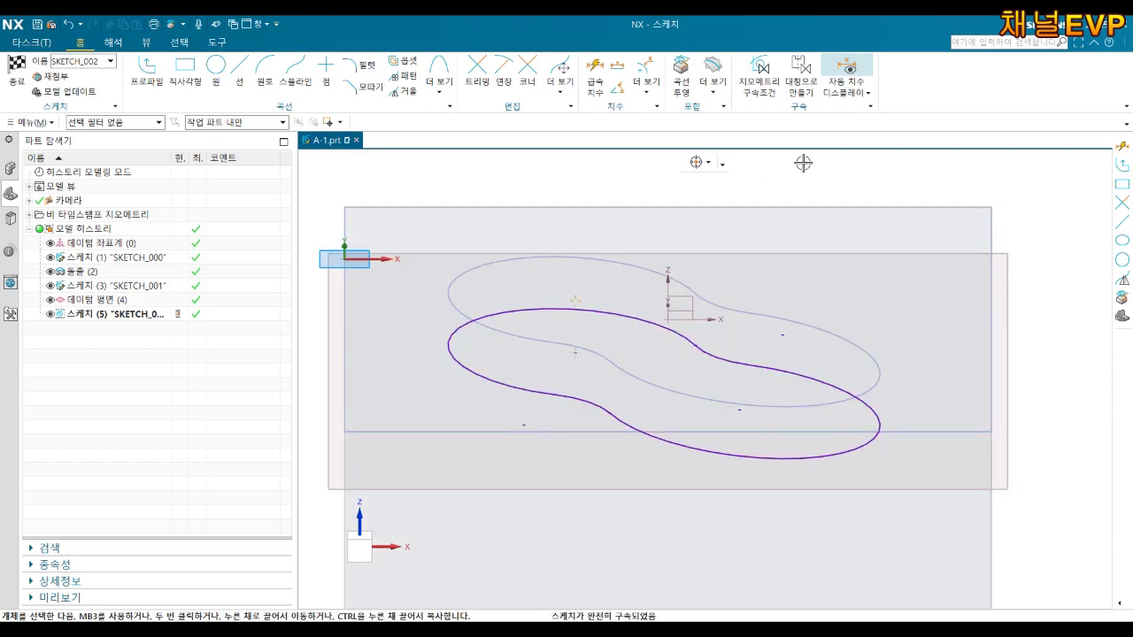
pyautogui.click(707, 89)
pyautogui.click(870, 106)
pyautogui.click(870, 106)
pyautogui.click(870, 106)
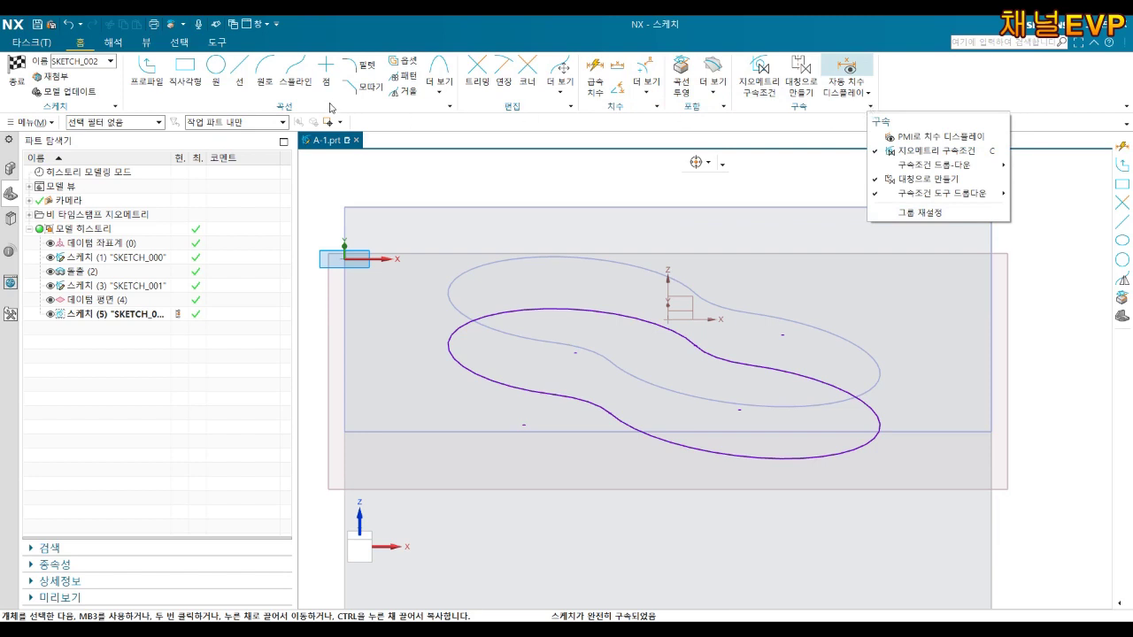
# - Offset the projected peanut outline chain 5 mm inward, with the direction reversed
pyautogui.click(403, 61)
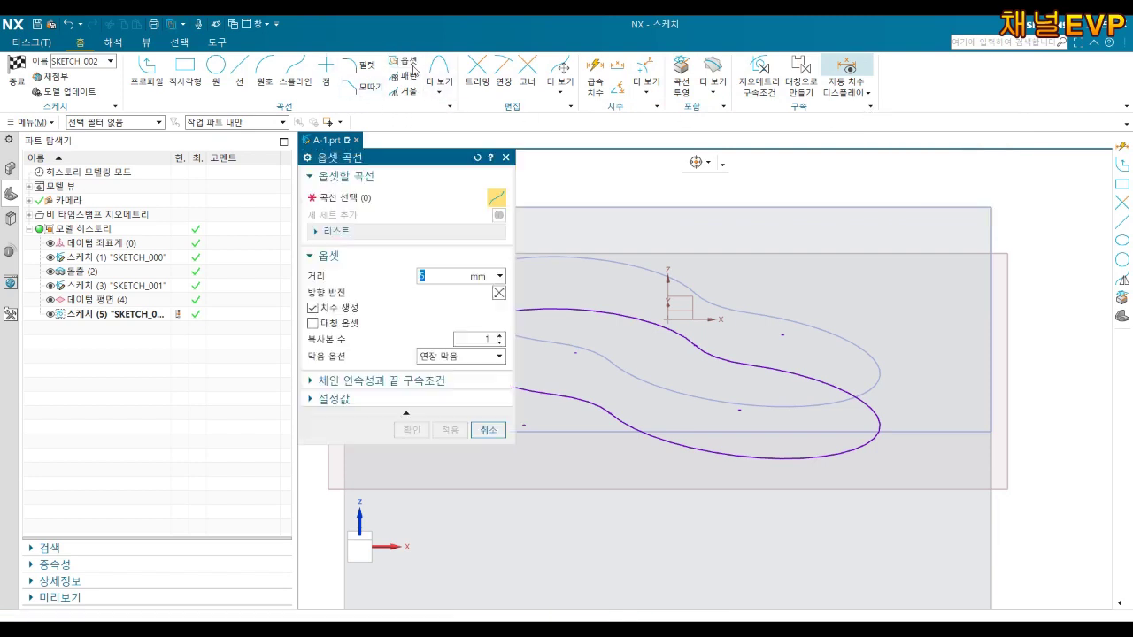
pyautogui.click(593, 402)
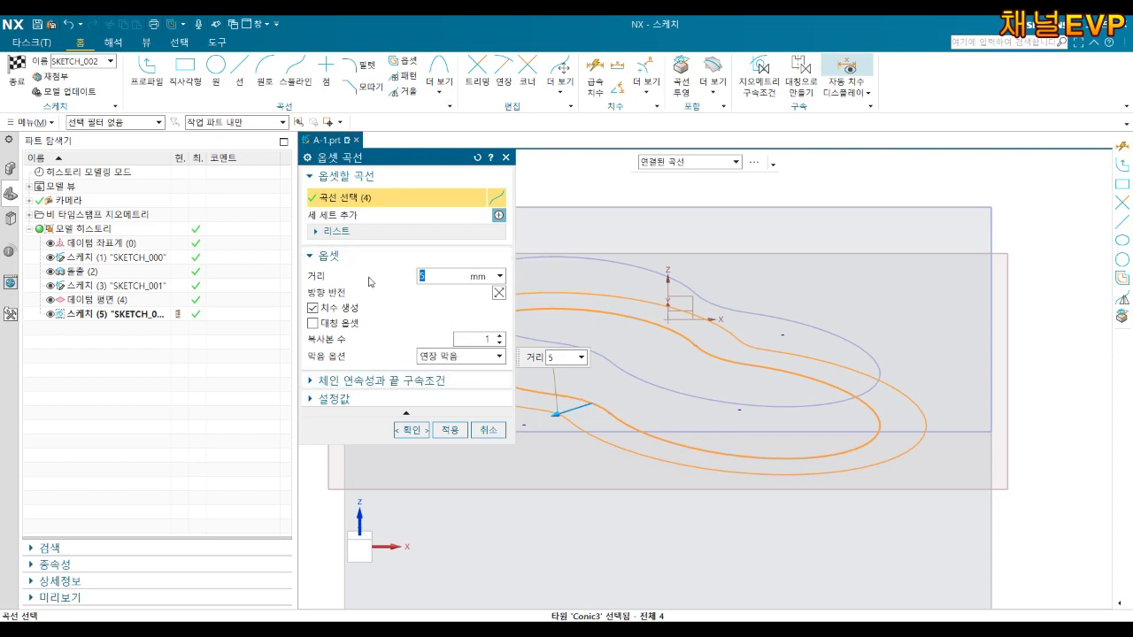
pyautogui.click(498, 292)
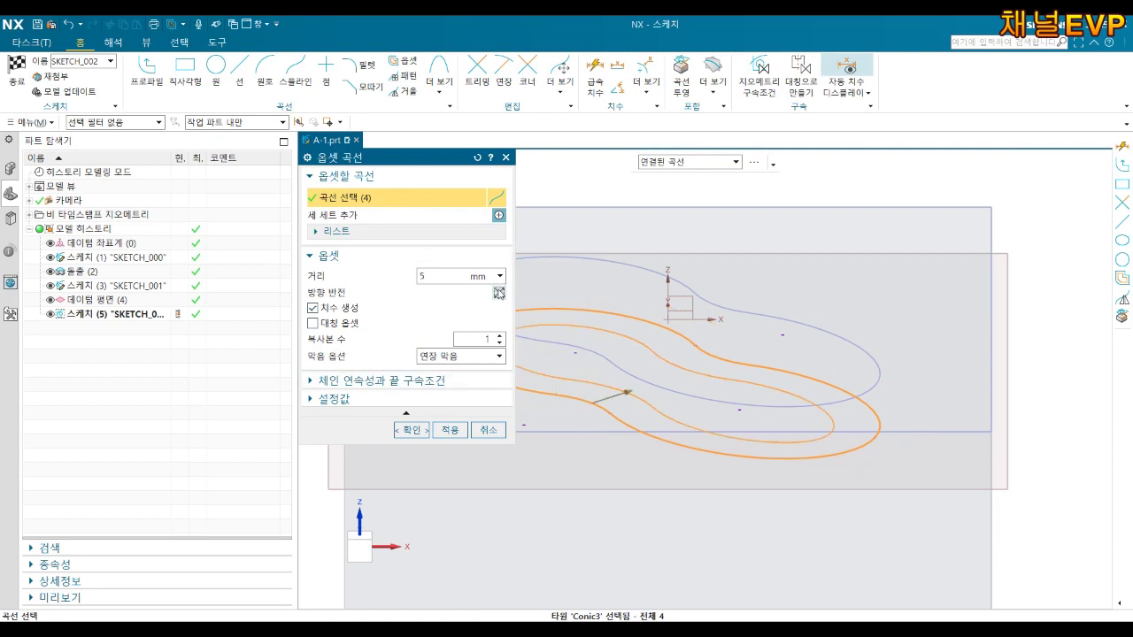
pyautogui.click(407, 382)
pyautogui.click(404, 447)
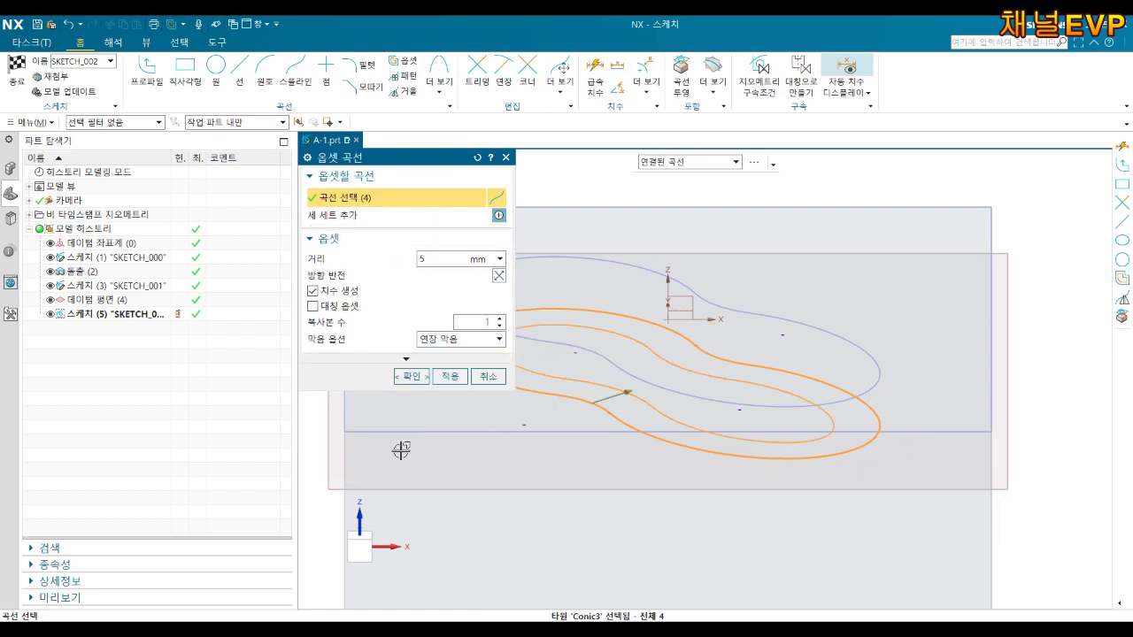
pyautogui.click(407, 361)
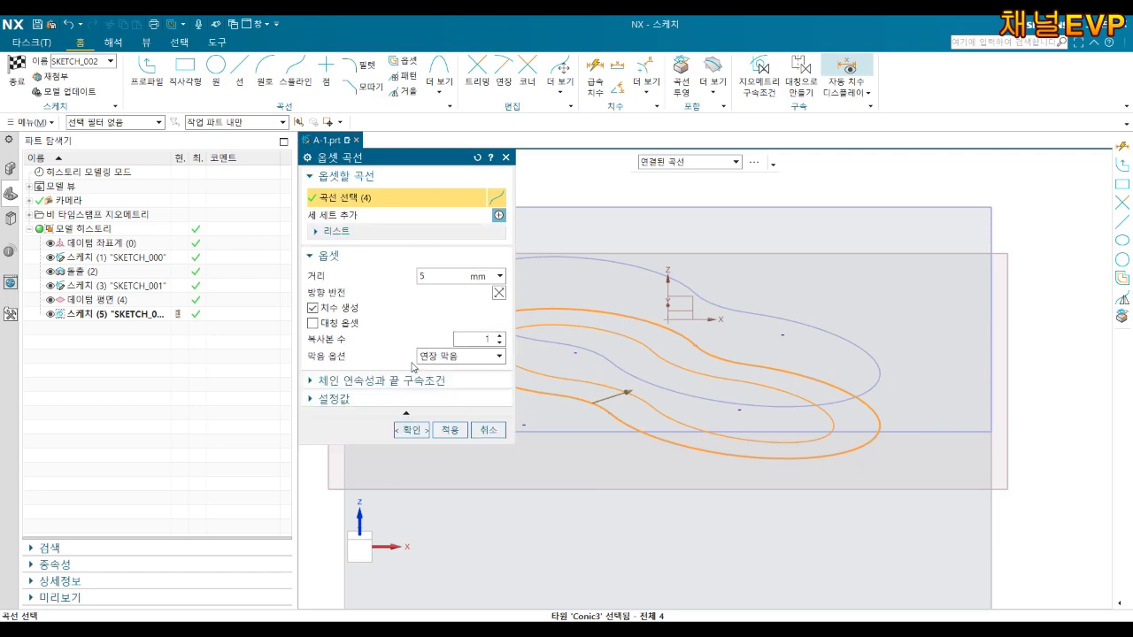
pyautogui.click(392, 404)
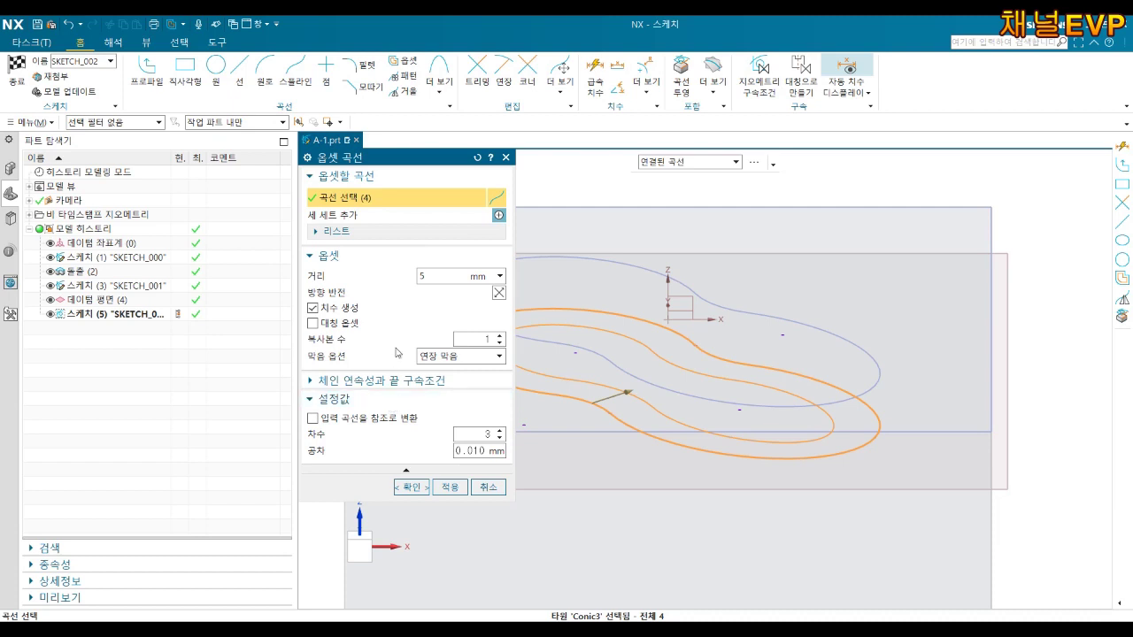
pyautogui.click(411, 487)
# - Try trimming the upper outer outline segment, then cancel the trim
pyautogui.rightClick(534, 392)
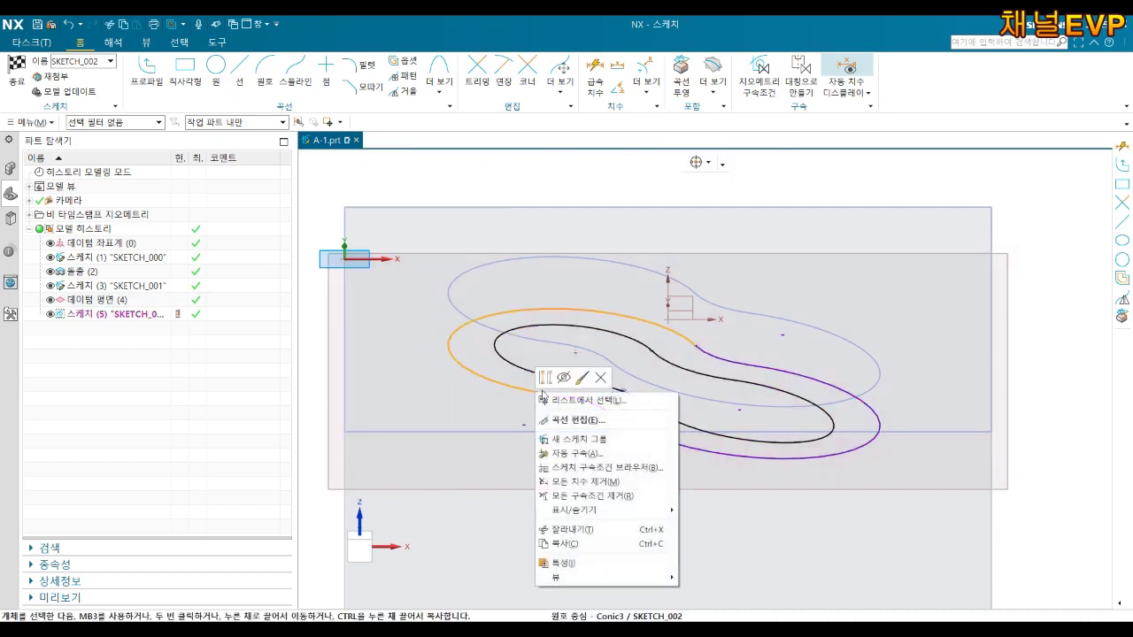
pyautogui.hotkey('shift', 'F8')
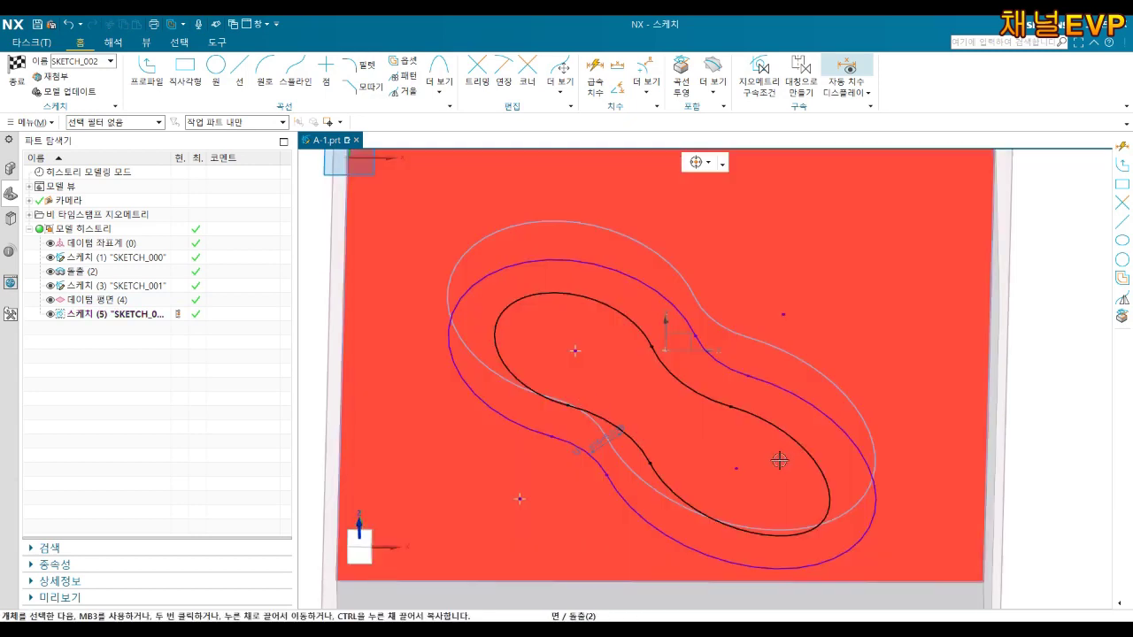
pyautogui.press('t')
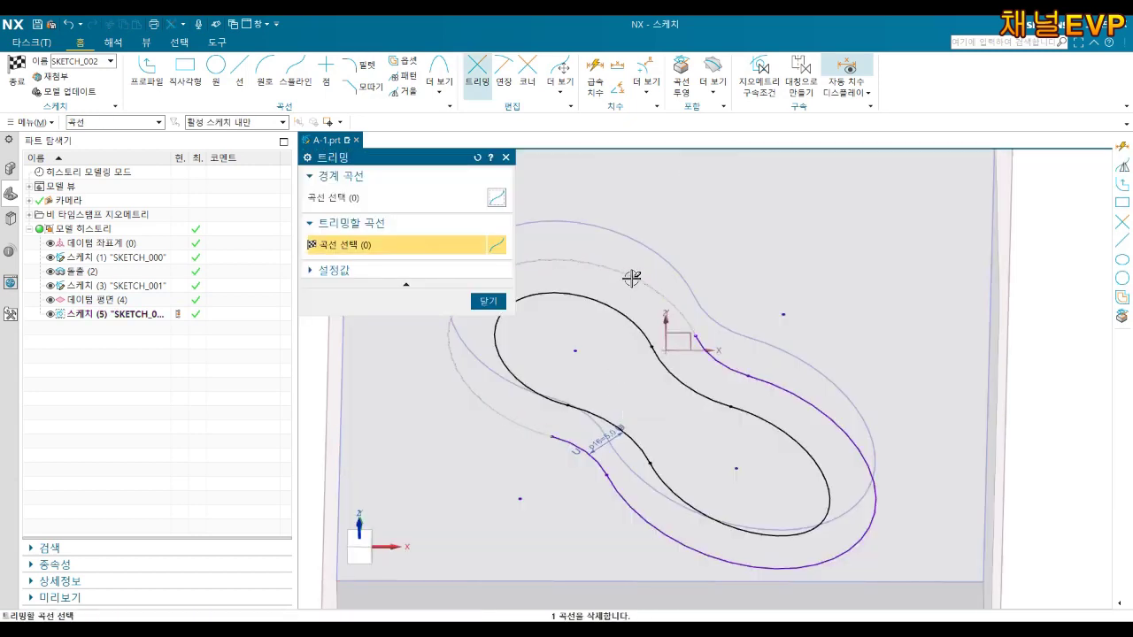
pyautogui.click(632, 283)
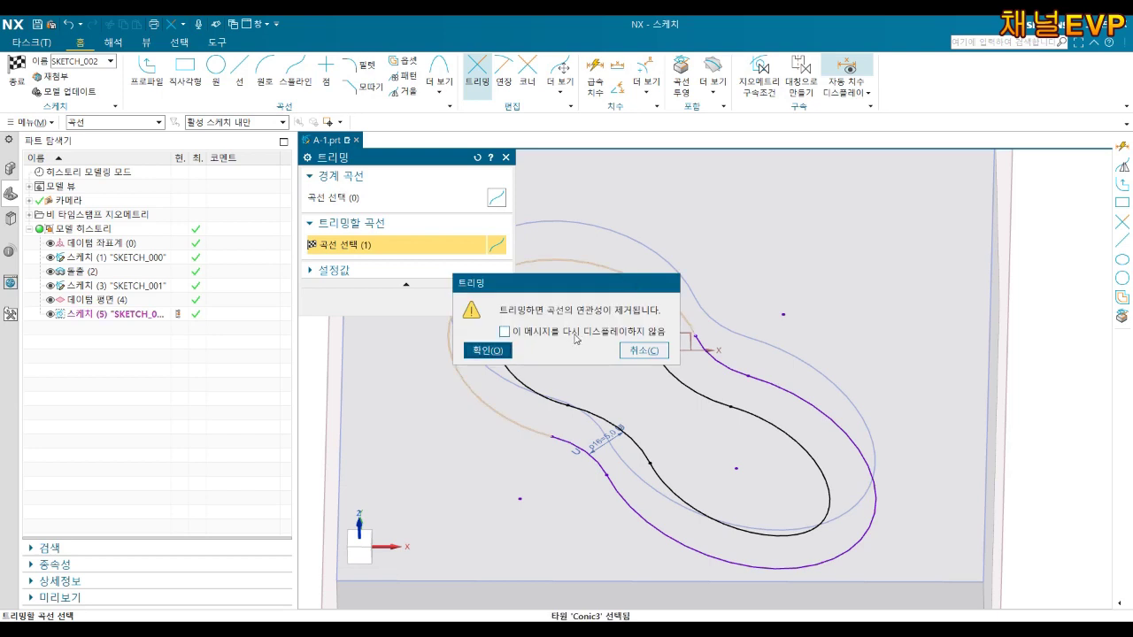
pyautogui.click(640, 351)
pyautogui.press('Escape')
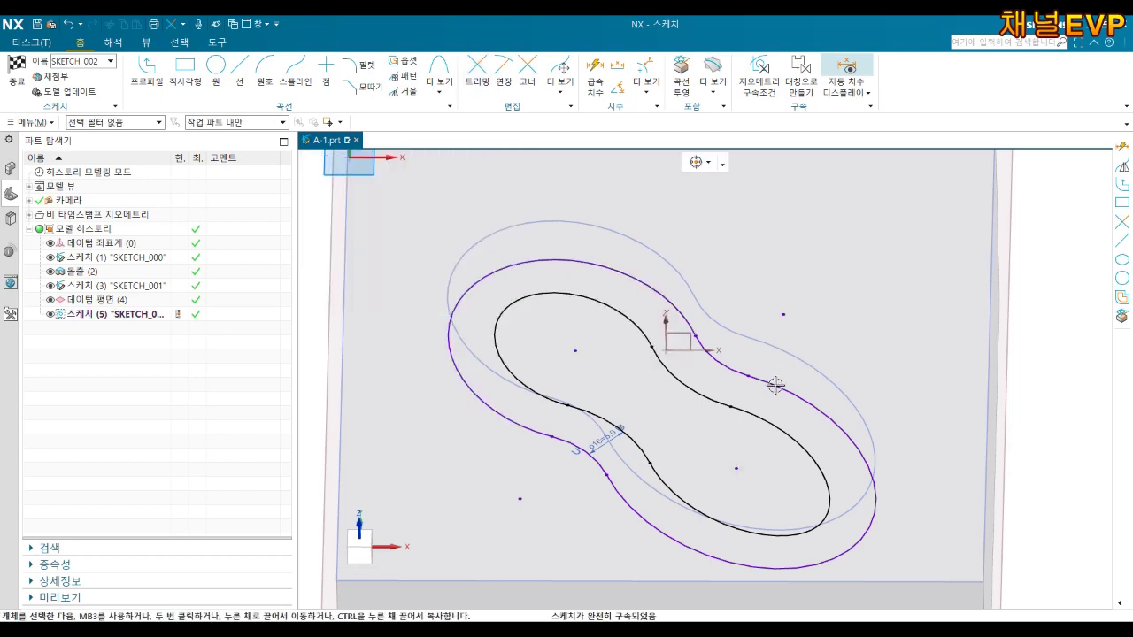
pyautogui.press('Home')
# - Convert an outer outline segment to a reference curve and select the lower segment
pyautogui.rightClick(690, 322)
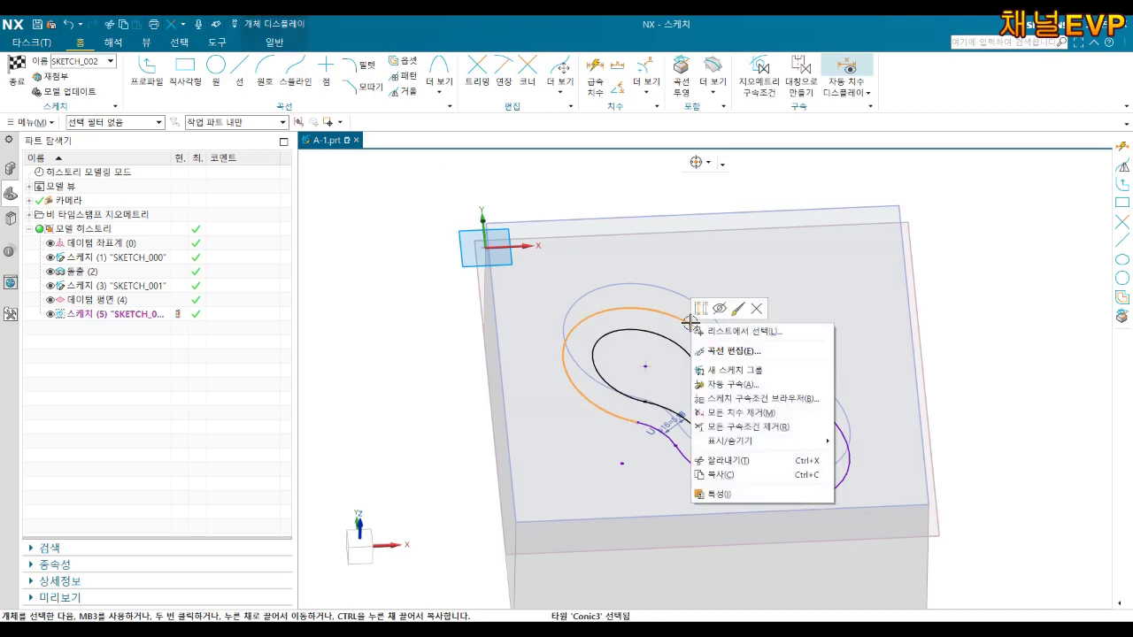
pyautogui.click(705, 314)
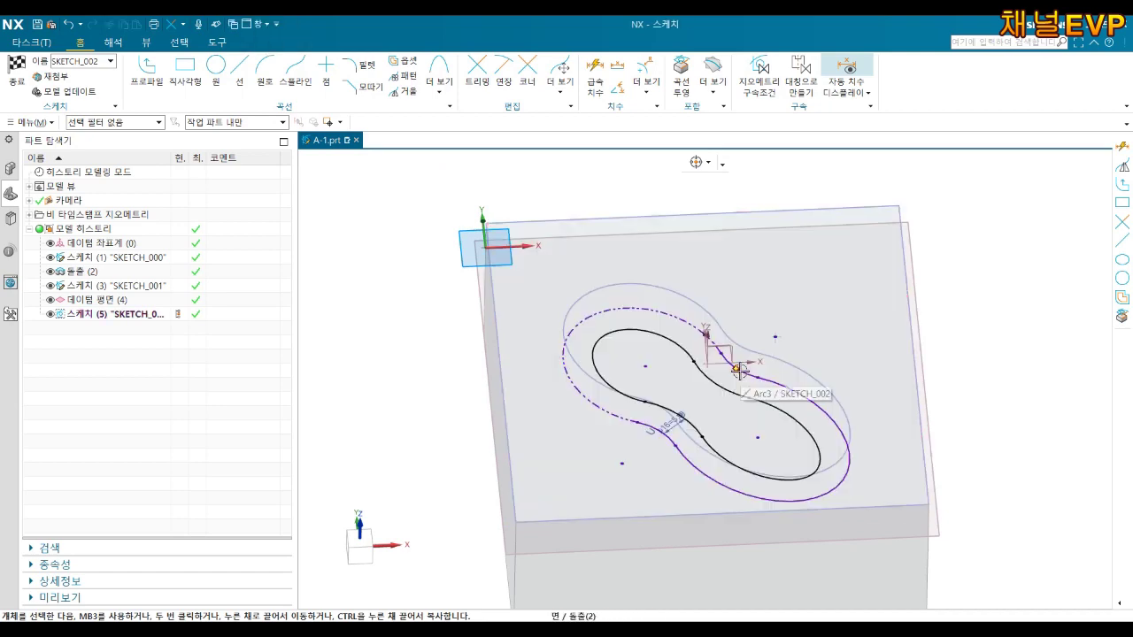
pyautogui.hotkey('shift', 'F8')
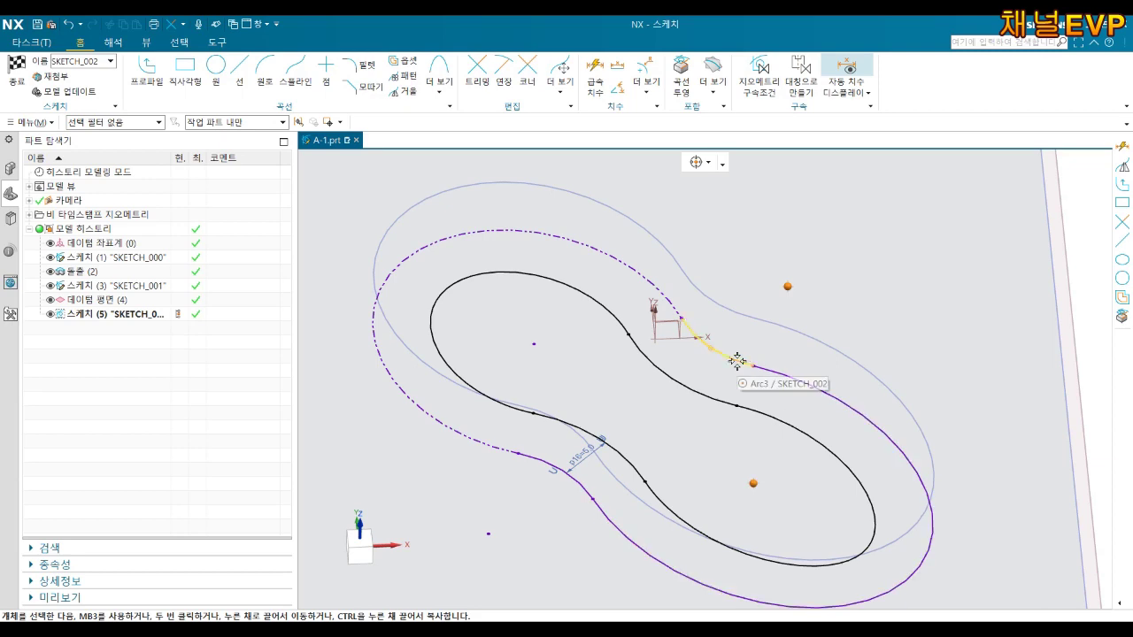
pyautogui.moveTo(751, 371); pyautogui.dragTo(747, 356, button='middle')
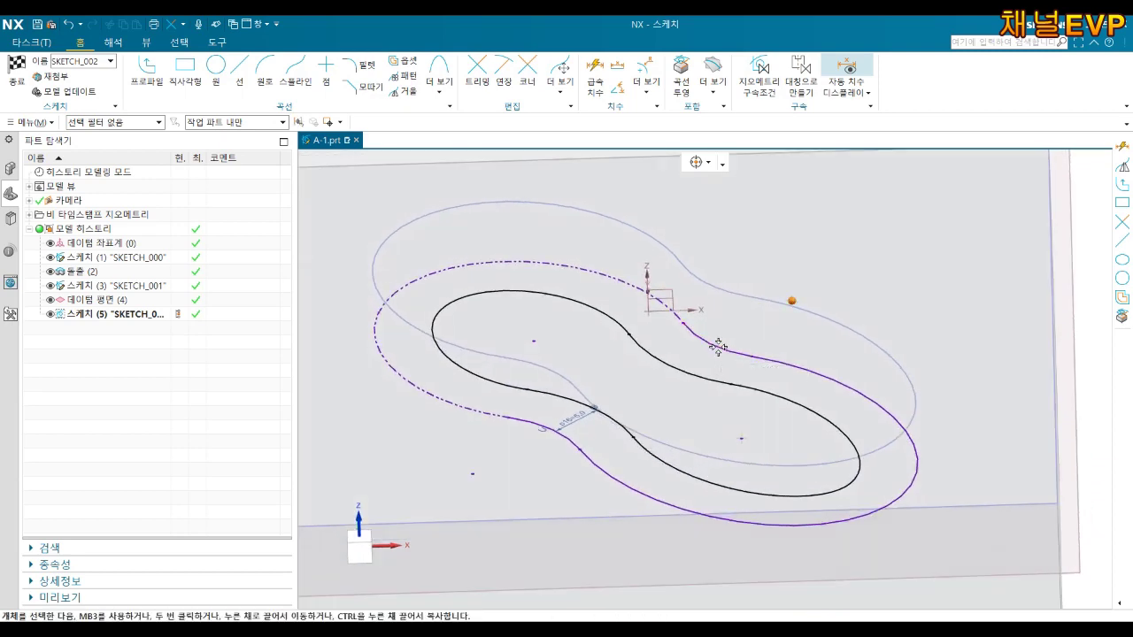
pyautogui.click(568, 437)
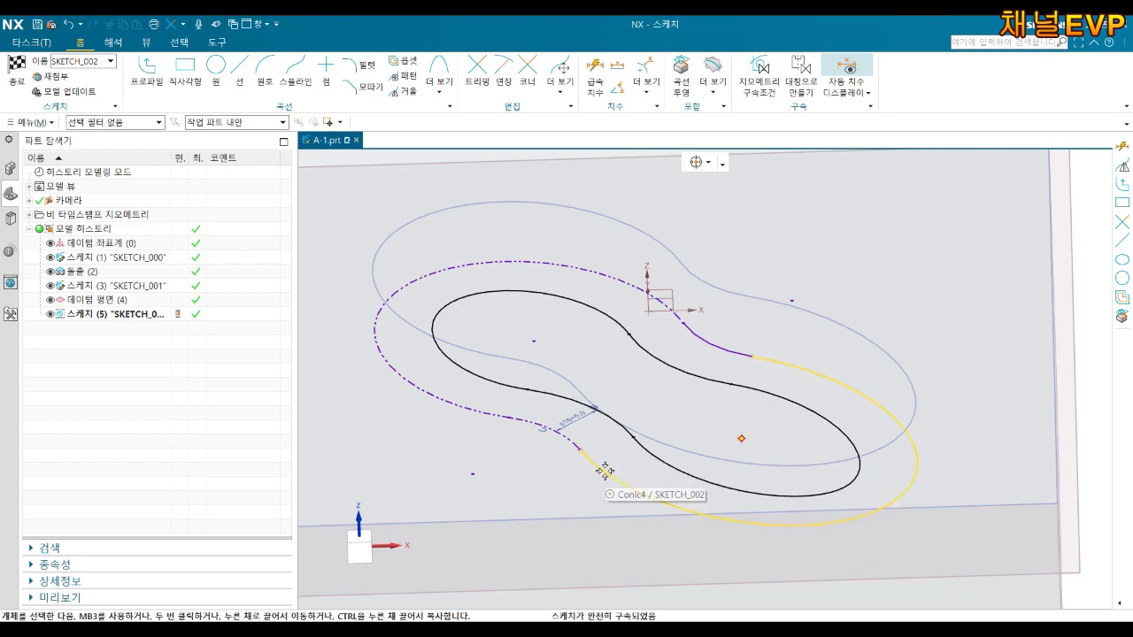
# - Convert the right-hand outer outline segment to a reference curve
pyautogui.scroll(2, 839, 385)
pyautogui.scroll(2, 839, 385)
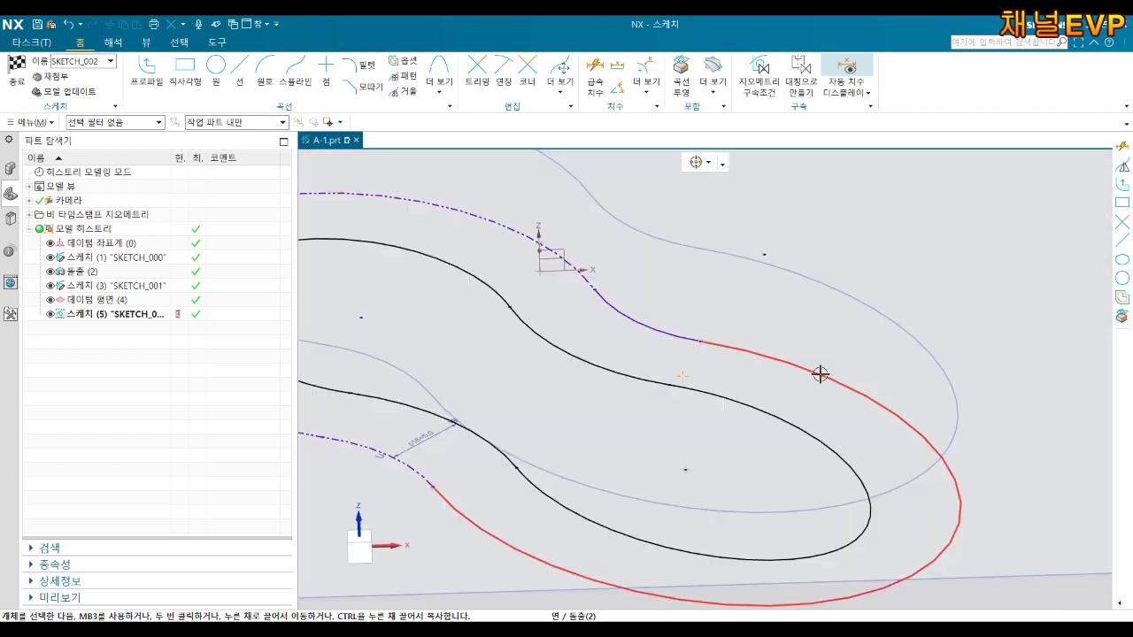
pyautogui.click(823, 374)
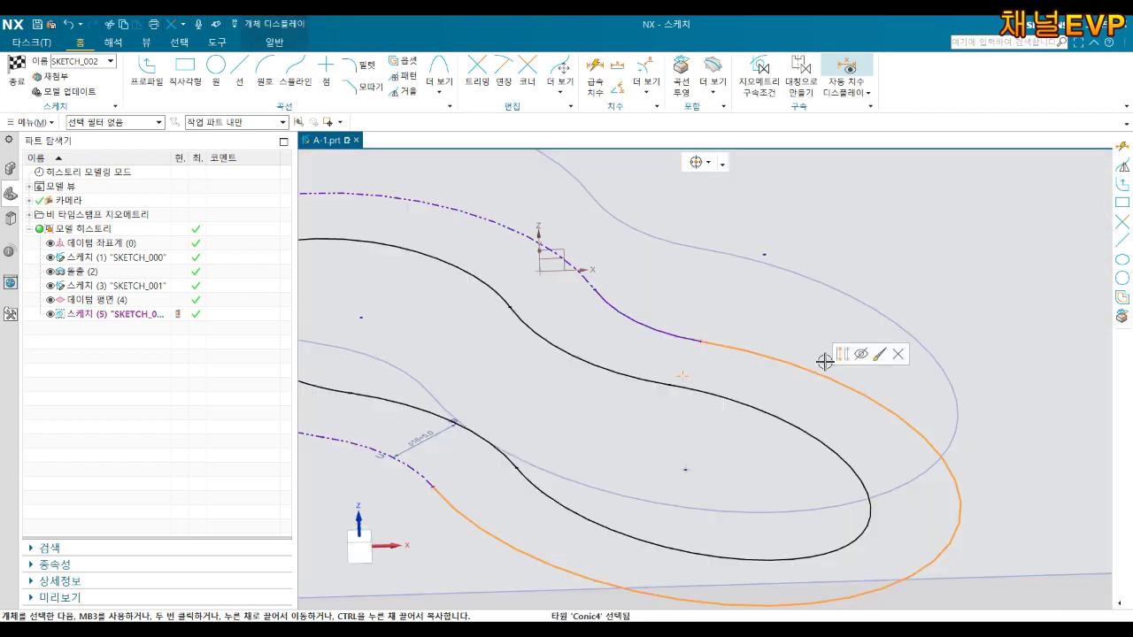
pyautogui.click(843, 355)
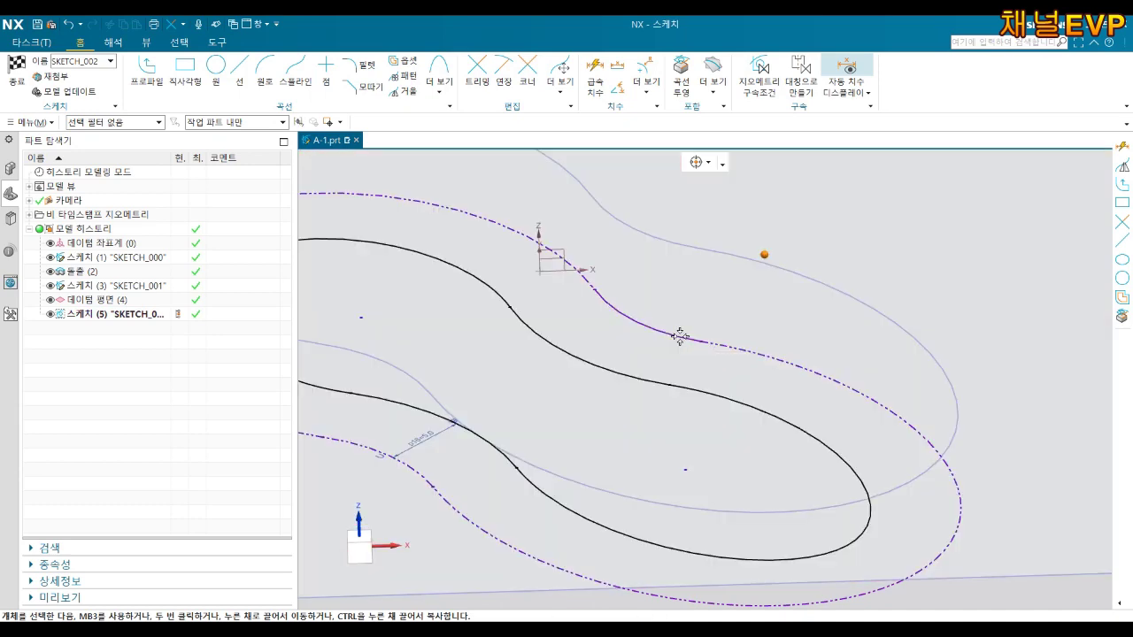
# - Deselect the offset arc, fit the sketch in view, and finish the sketch
pyautogui.scroll(4, 658, 330)
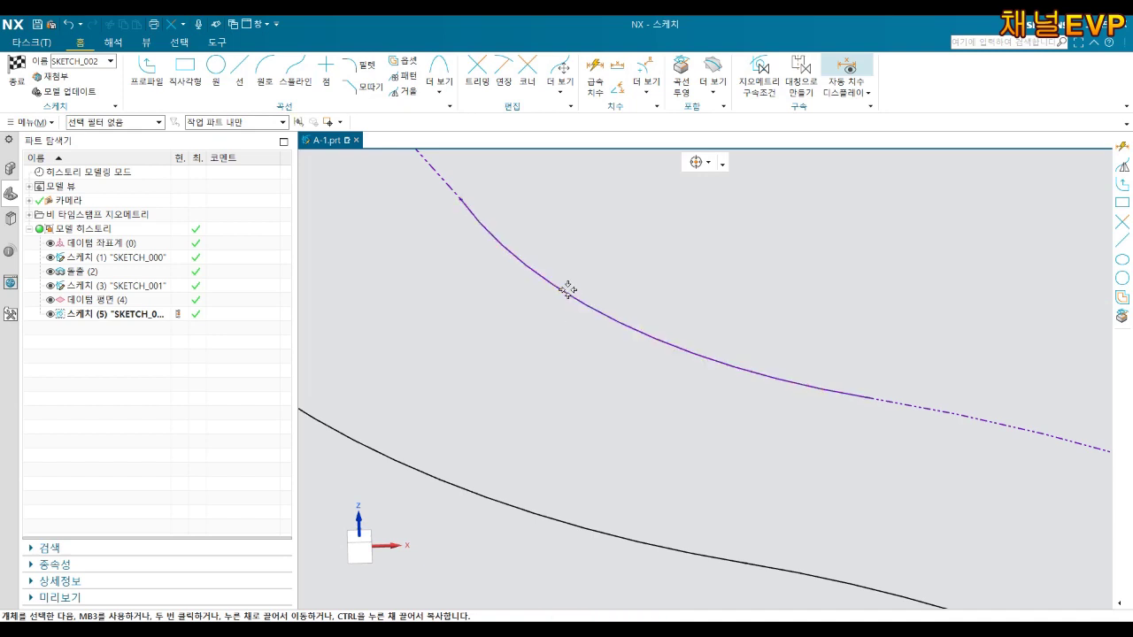
pyautogui.doubleClick(564, 291)
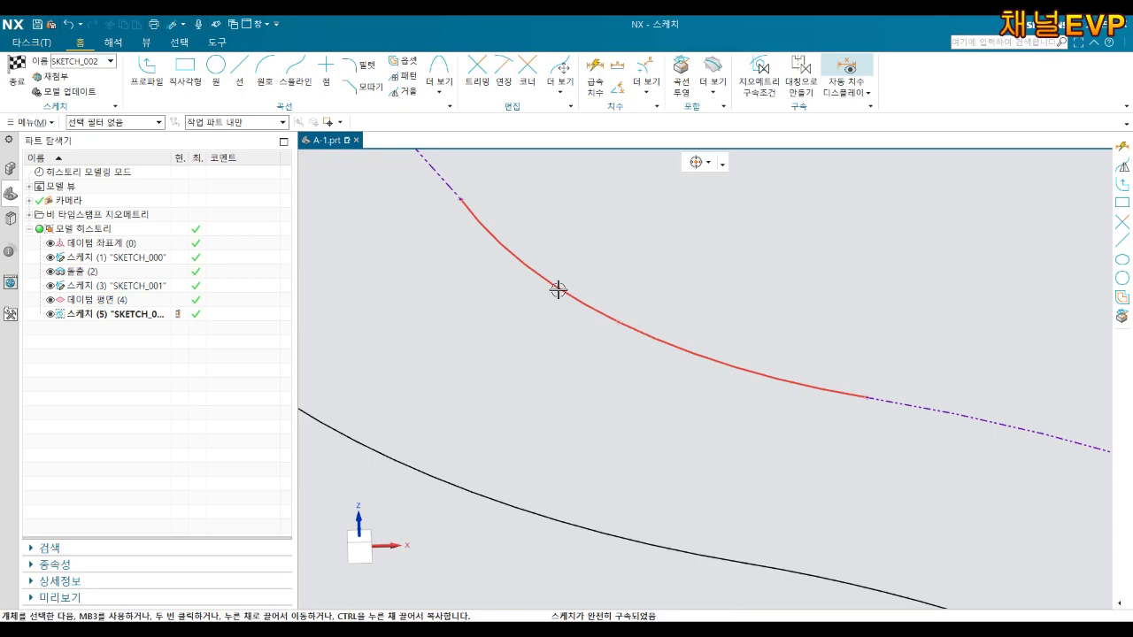
pyautogui.click(558, 290)
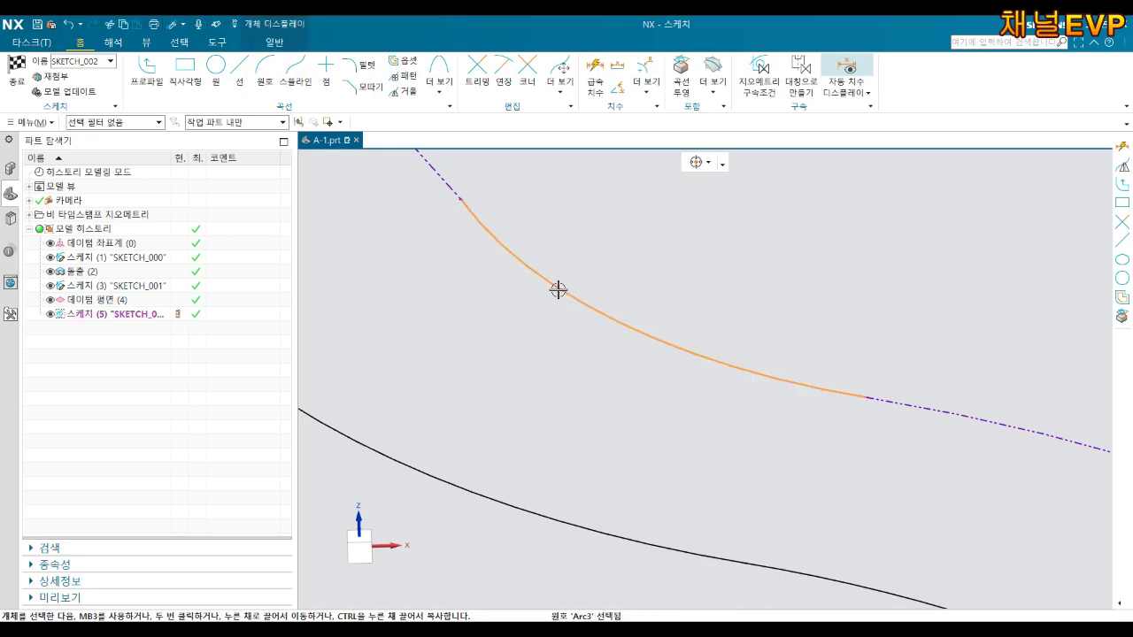
pyautogui.click(582, 278)
pyautogui.hotkey('ctrl', 'f')
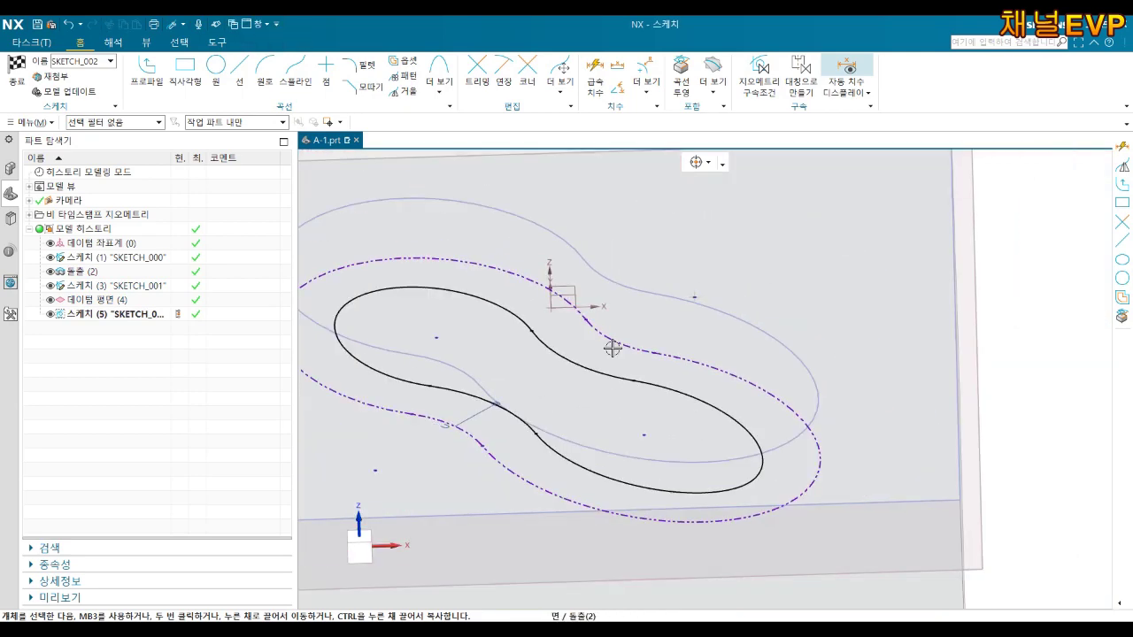
pyautogui.click(16, 69)
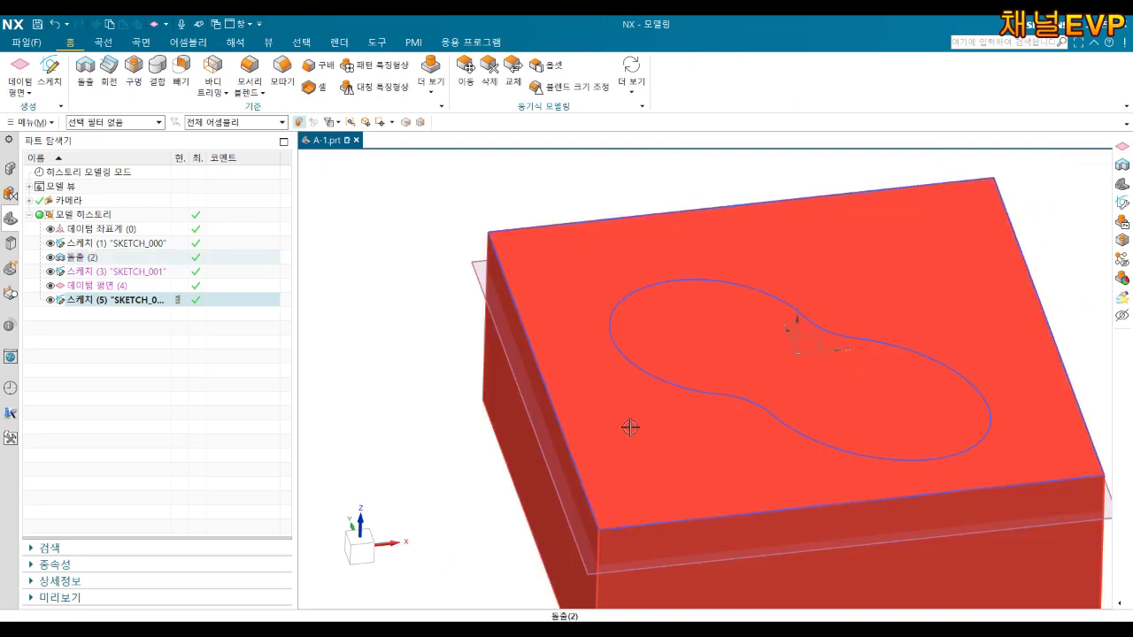
# - Hide the extruded block 돌출 (2) with Ctrl+B
pyautogui.moveTo(627, 425)
pyautogui.mouseDown(button='middle')
pyautogui.moveTo(744, 306)
pyautogui.moveTo(663, 360)
pyautogui.mouseUp(button='middle')
pyautogui.rightClick(598, 206)
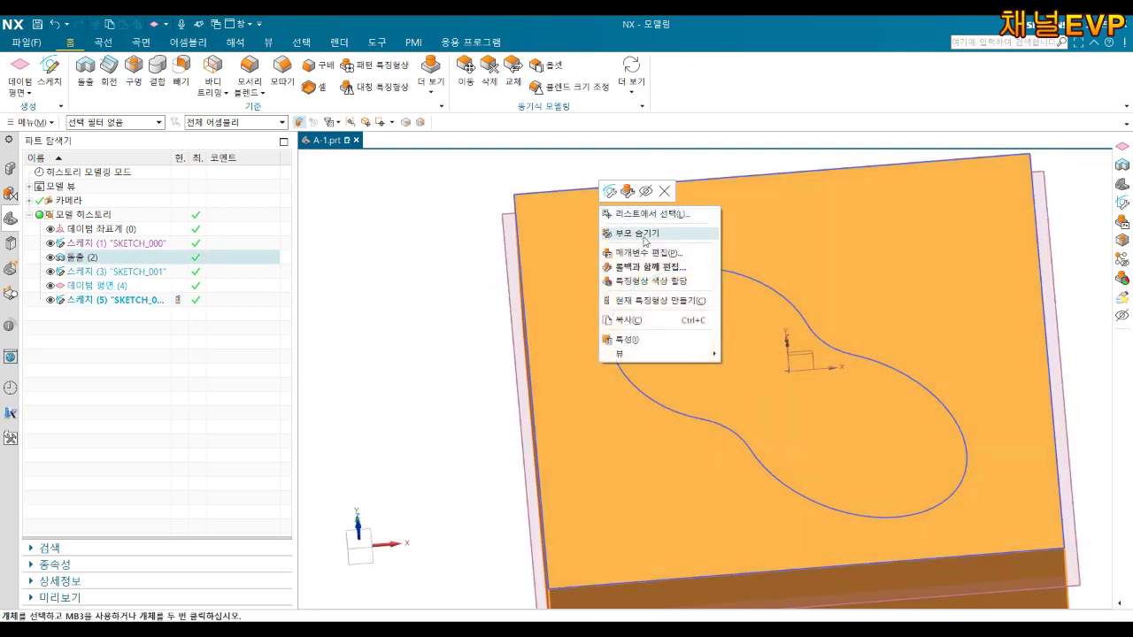
pyautogui.press('Escape')
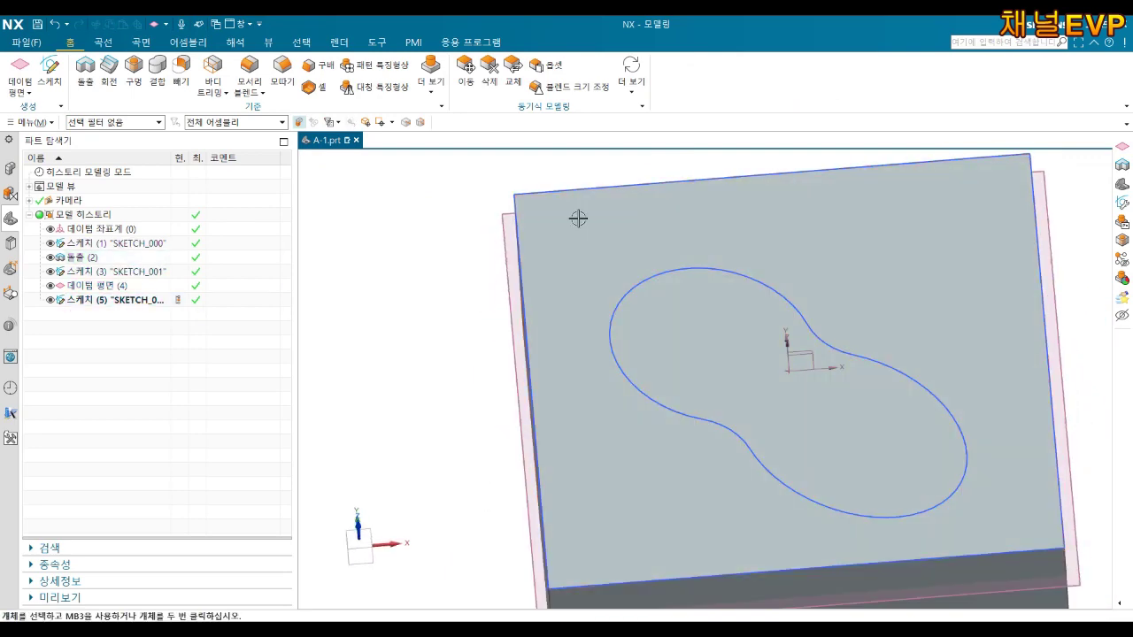
pyautogui.click(578, 218)
pyautogui.hotkey('ctrl', 'b')
# - Hide the square base sketch SKETCH_000 so only the peanut curves remain
pyautogui.moveTo(663, 326)
pyautogui.mouseDown(button='middle')
pyautogui.moveTo(743, 356)
pyautogui.moveTo(678, 235)
pyautogui.mouseUp(button='middle')
pyautogui.rightClick(678, 217)
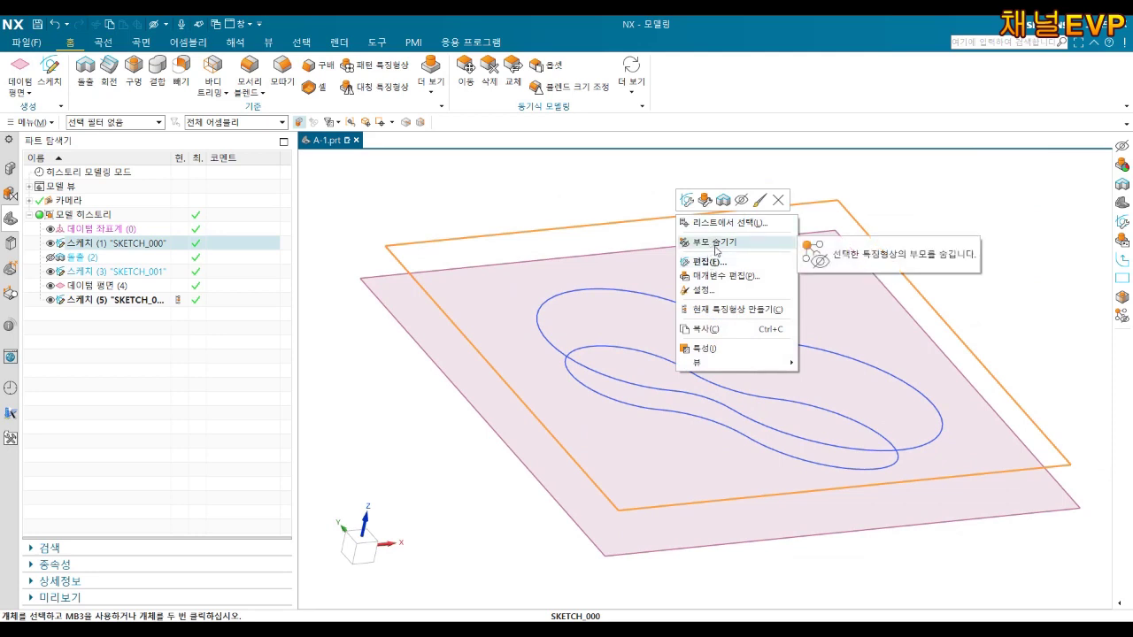
pyautogui.click(741, 200)
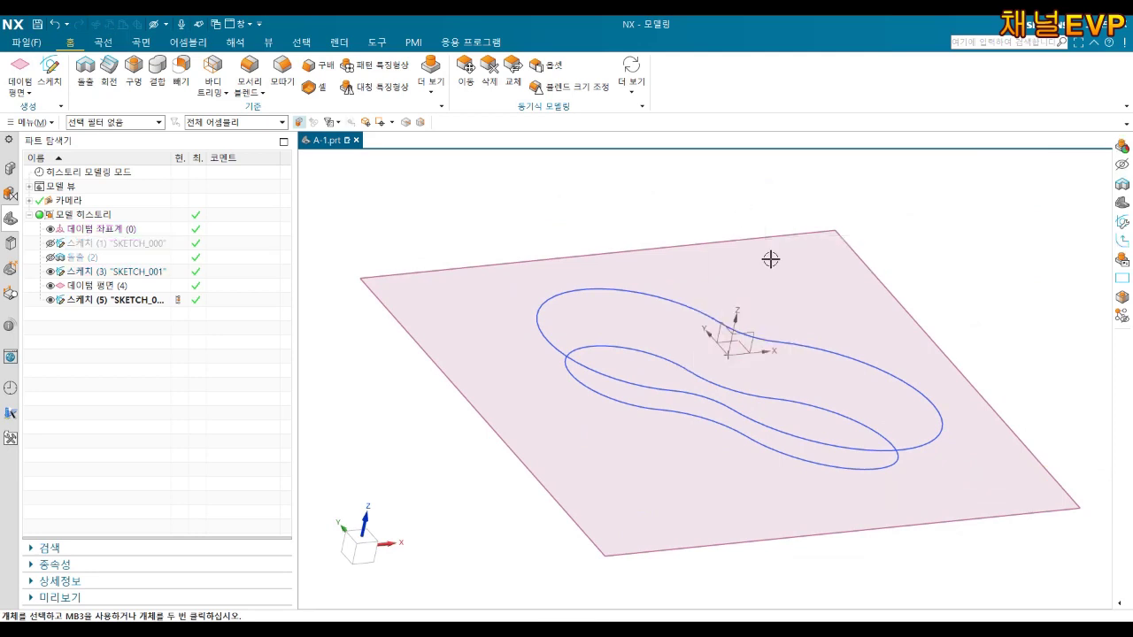
pyautogui.moveTo(771, 258)
pyautogui.mouseDown(button='middle')
pyautogui.moveTo(759, 293)
pyautogui.moveTo(770, 265)
pyautogui.mouseUp(button='middle')
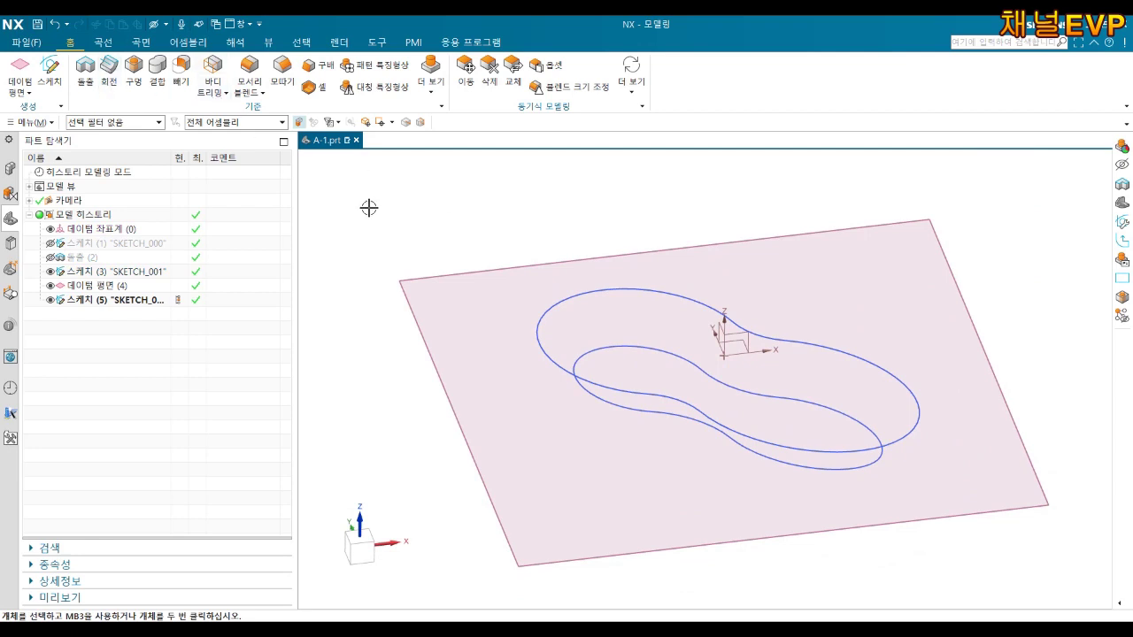
pyautogui.click(632, 81)
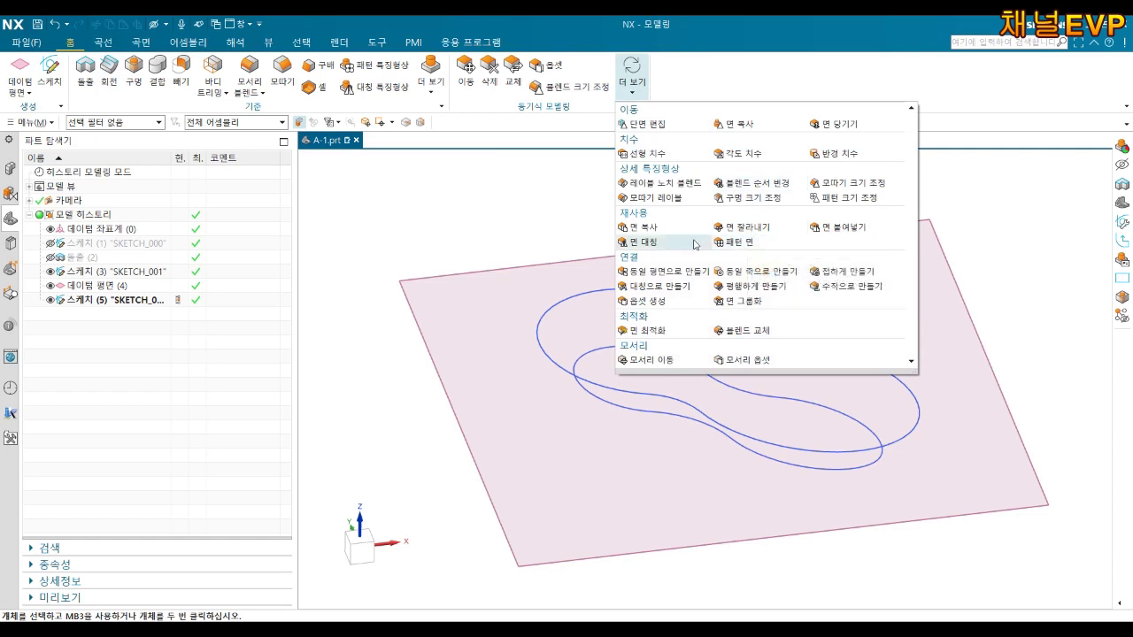
# - Browse the Surface, Curve and Home command galleries, then open Insert > Sweep (스위핑)
pyautogui.click(146, 44)
pyautogui.click(146, 45)
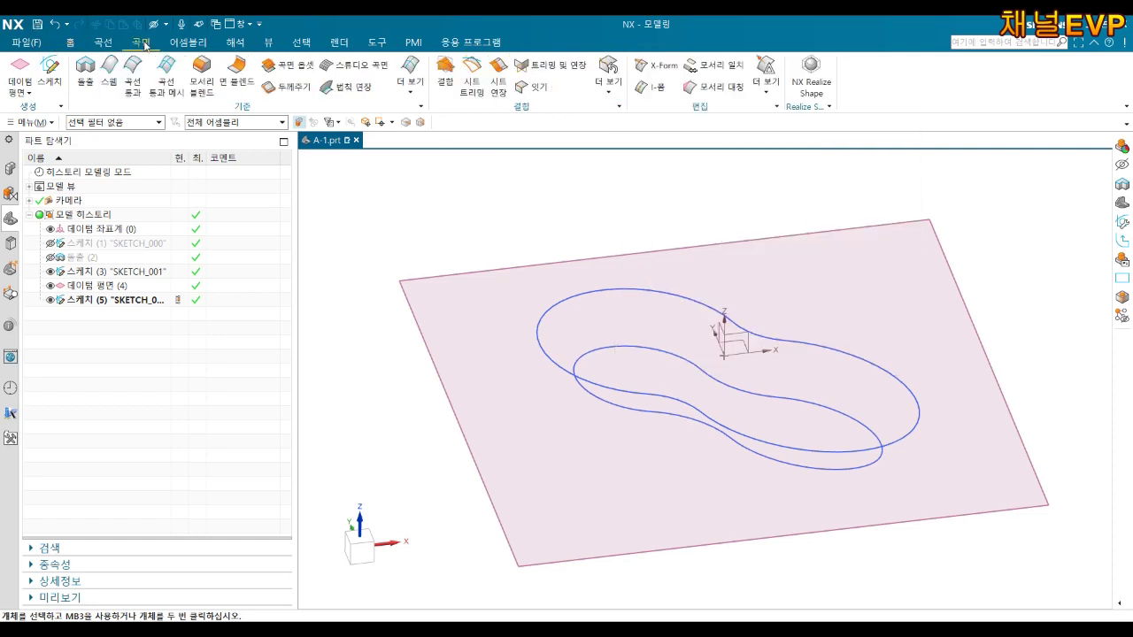
pyautogui.click(102, 42)
pyautogui.click(68, 44)
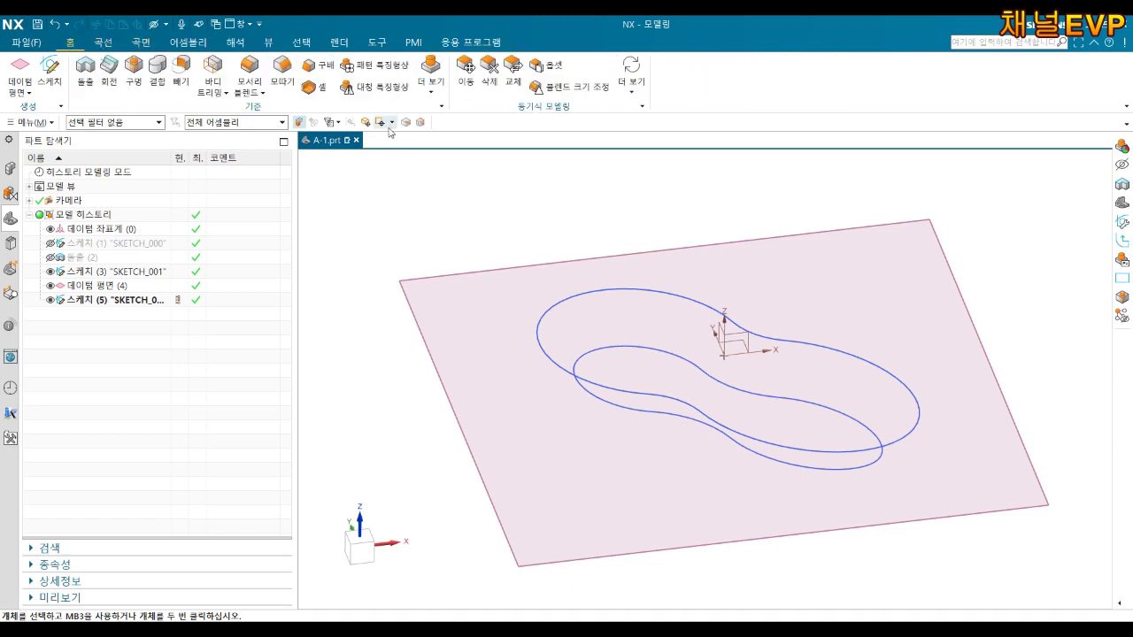
pyautogui.click(432, 89)
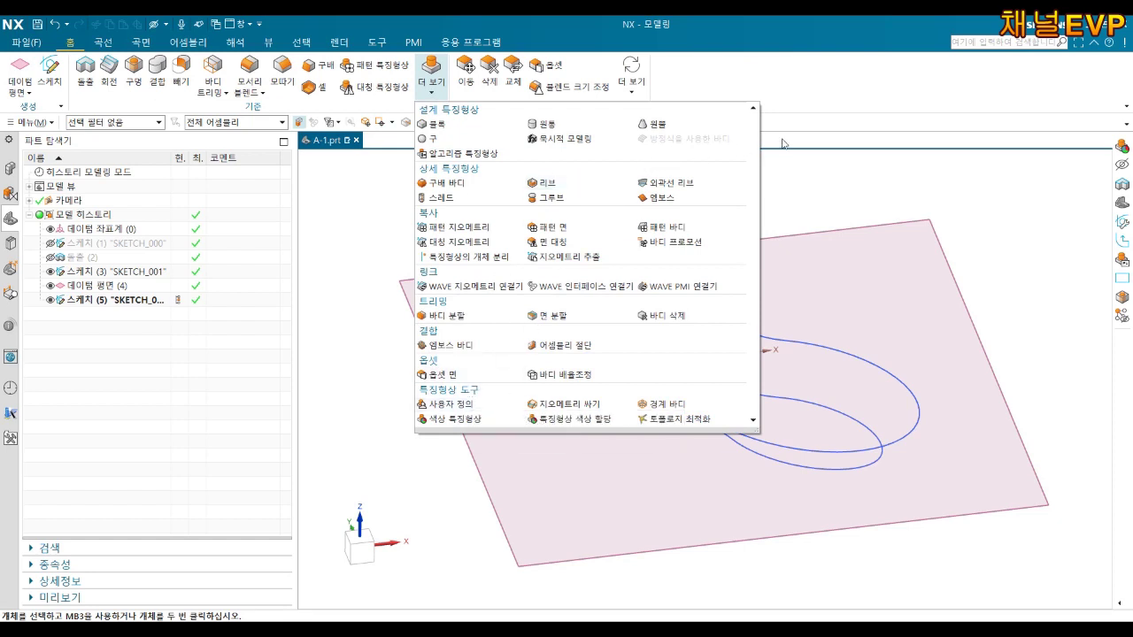
pyautogui.click(804, 92)
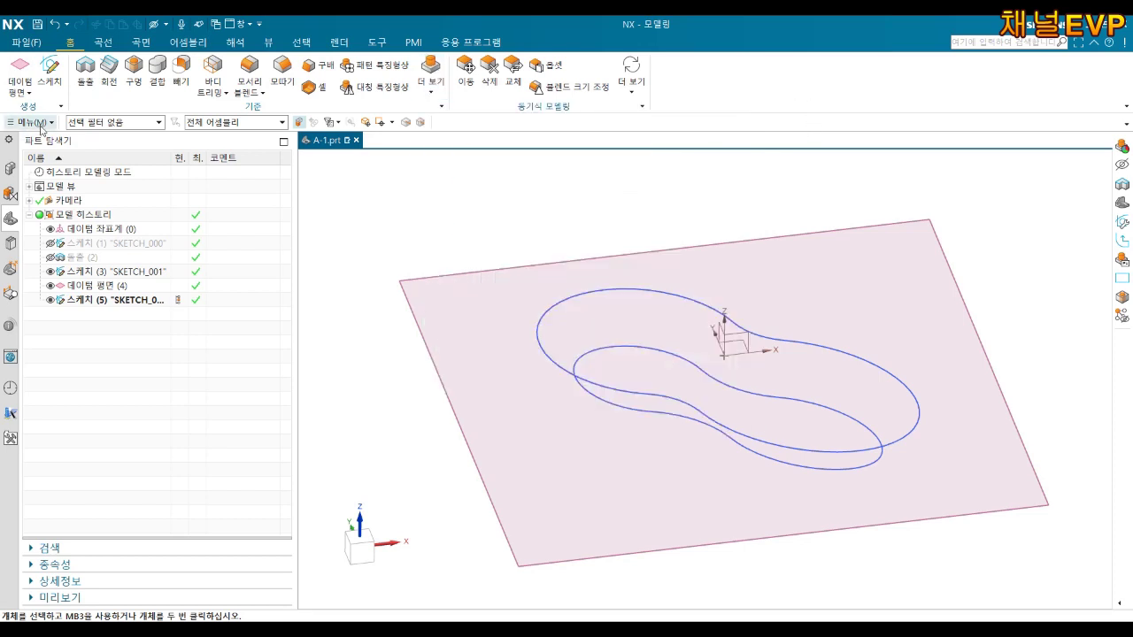
pyautogui.click(39, 124)
pyautogui.moveTo(35, 180)
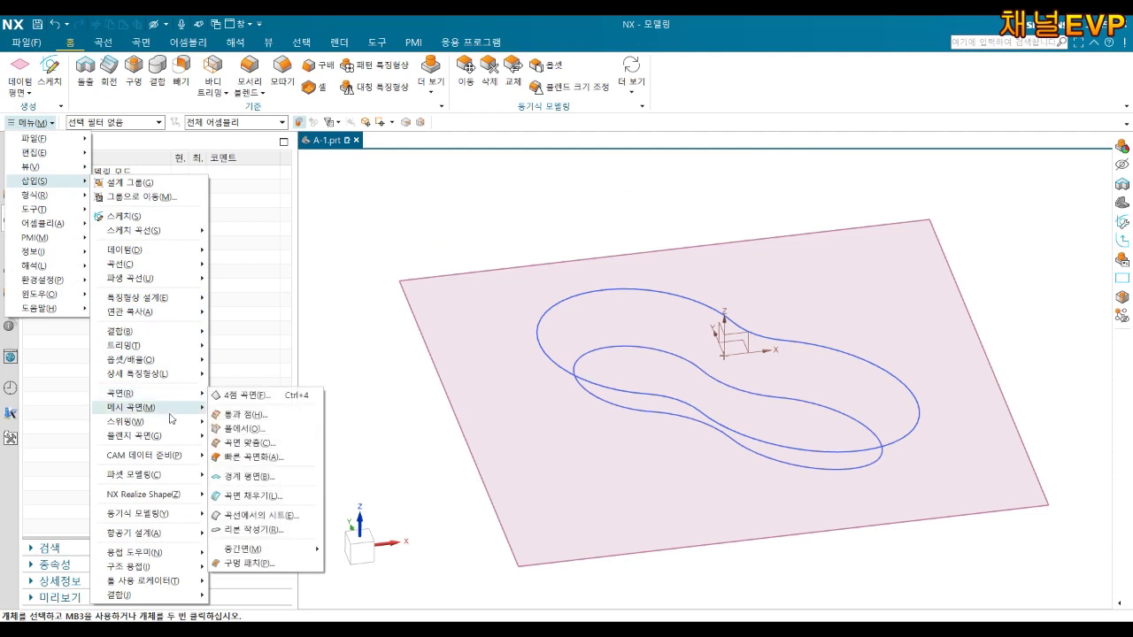
pyautogui.moveTo(126, 421)
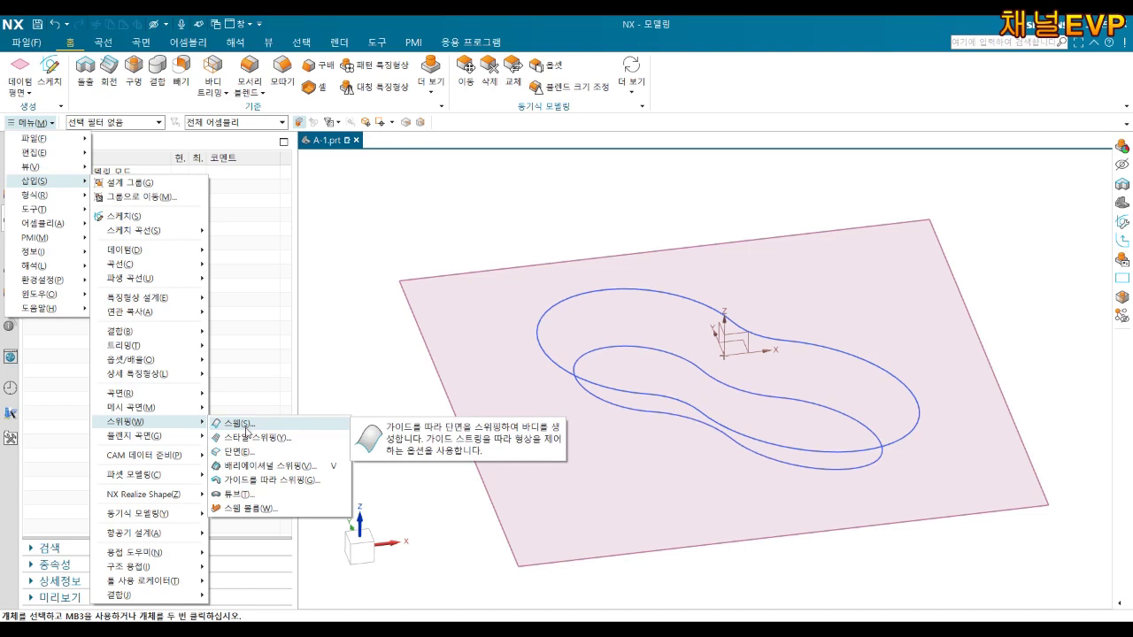
# - Start a sweep with the upper peanut loop as section, then cancel it
pyautogui.click(238, 425)
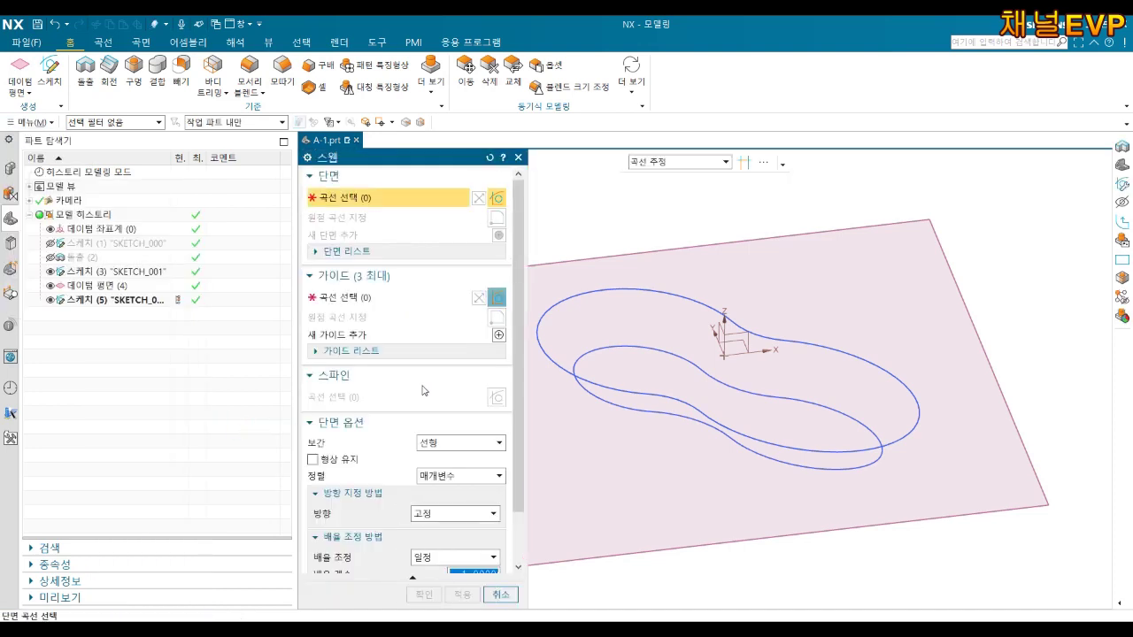
pyautogui.click(674, 291)
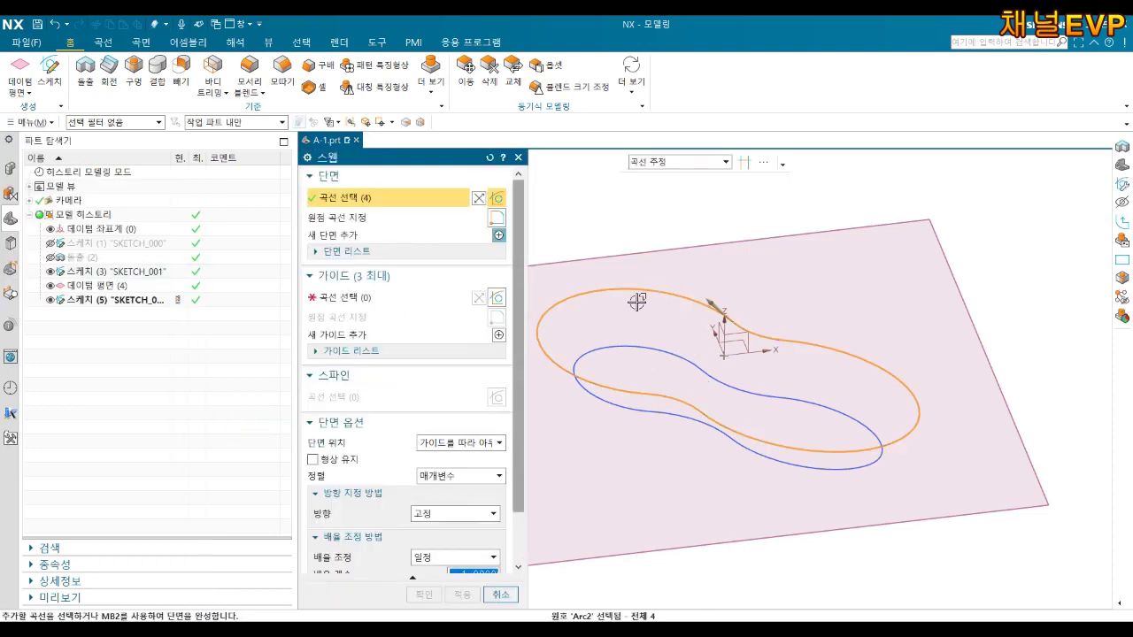
pyautogui.click(343, 301)
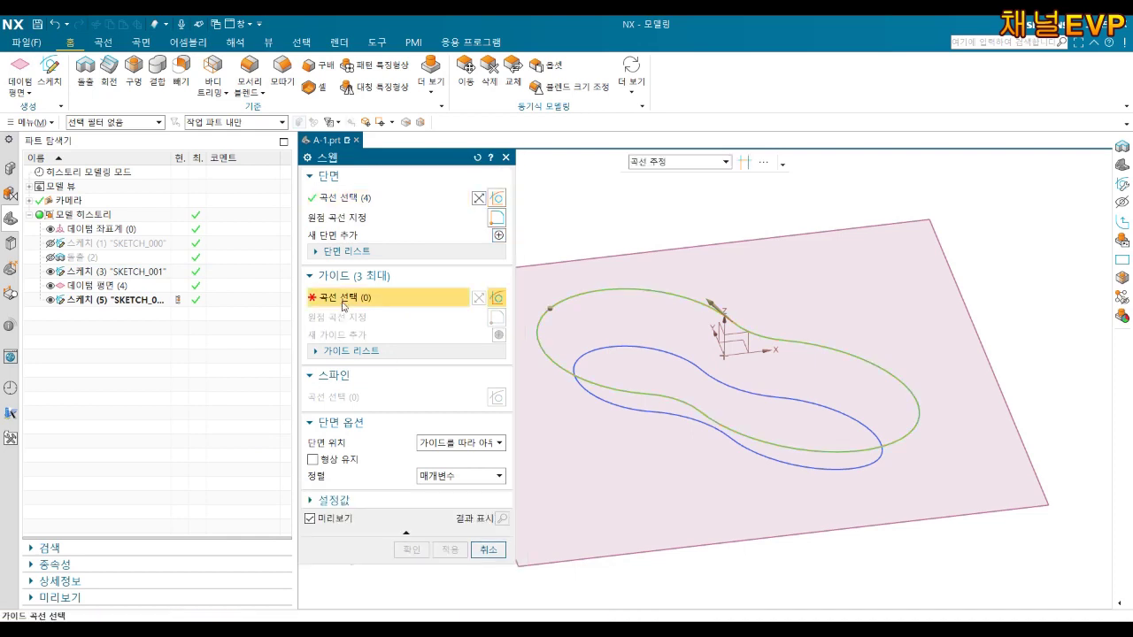
pyautogui.press('Escape')
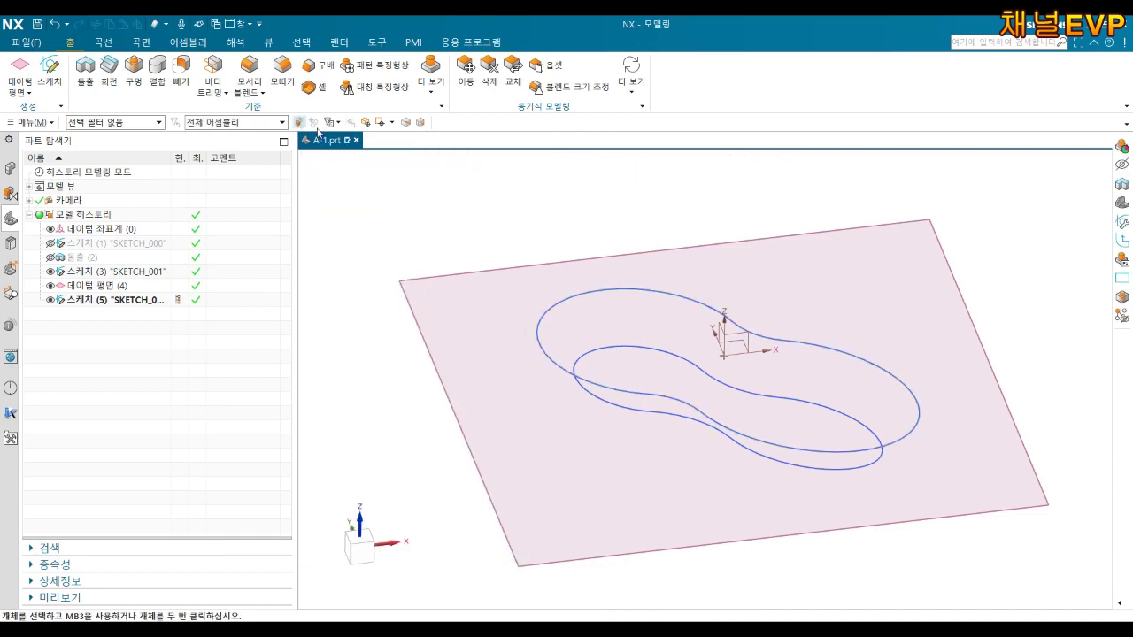
# - Look through the feature and synchronous modelling galleries, then show the surface (곡면) commands
pyautogui.click(432, 92)
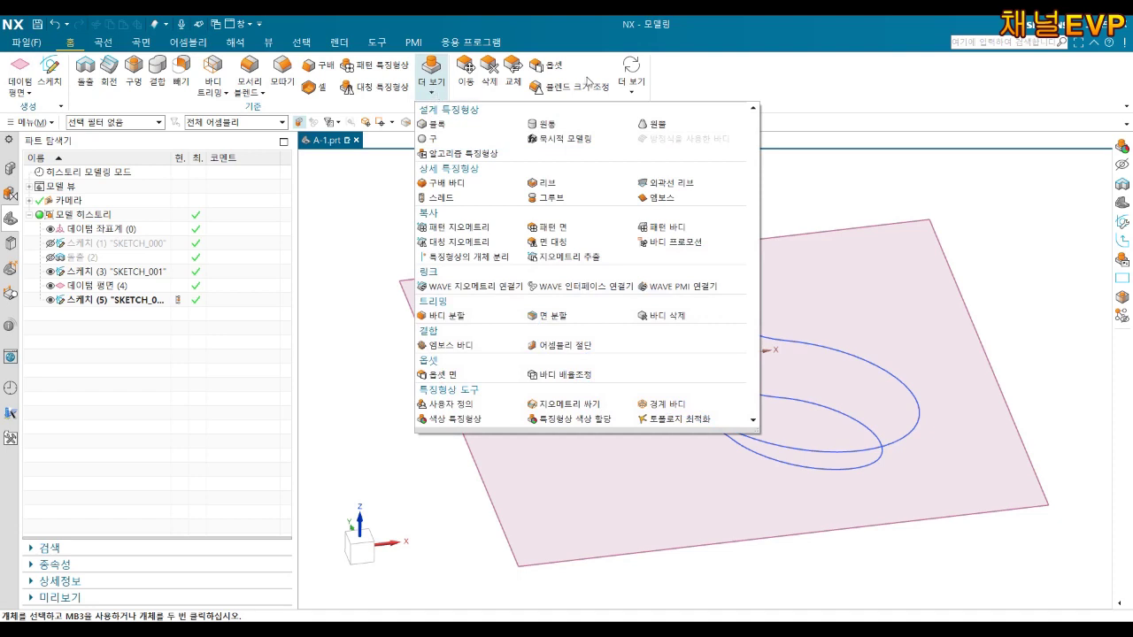
pyautogui.click(632, 92)
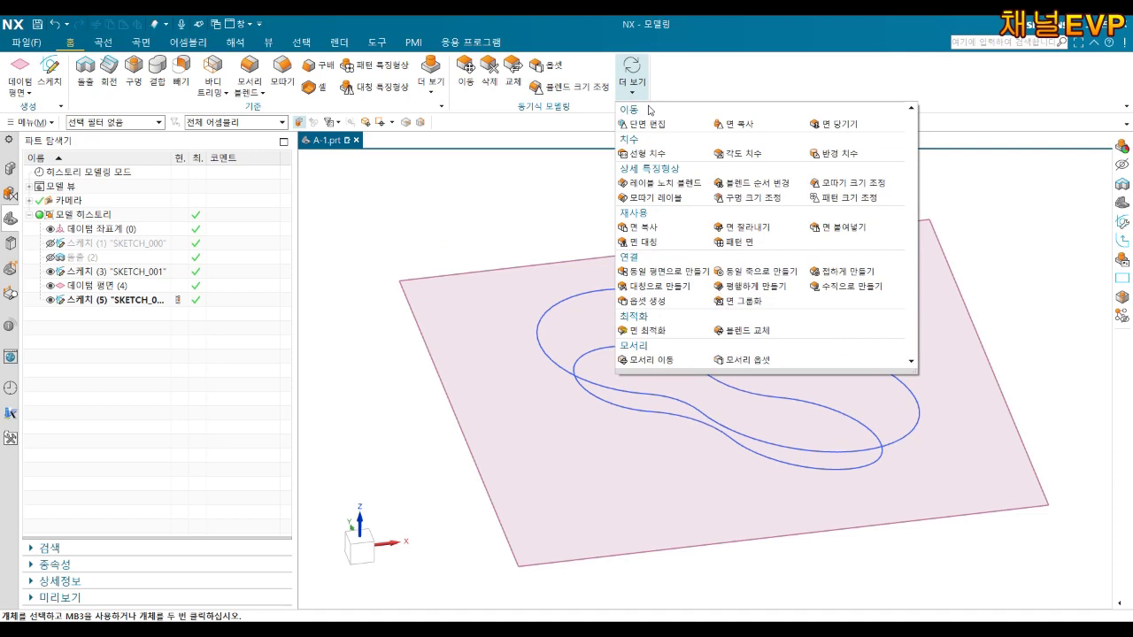
pyautogui.click(141, 41)
# - Create a Ruled surface with the upper peanut loop as Section 1 and the lower loop as Section 2
pyautogui.click(422, 88)
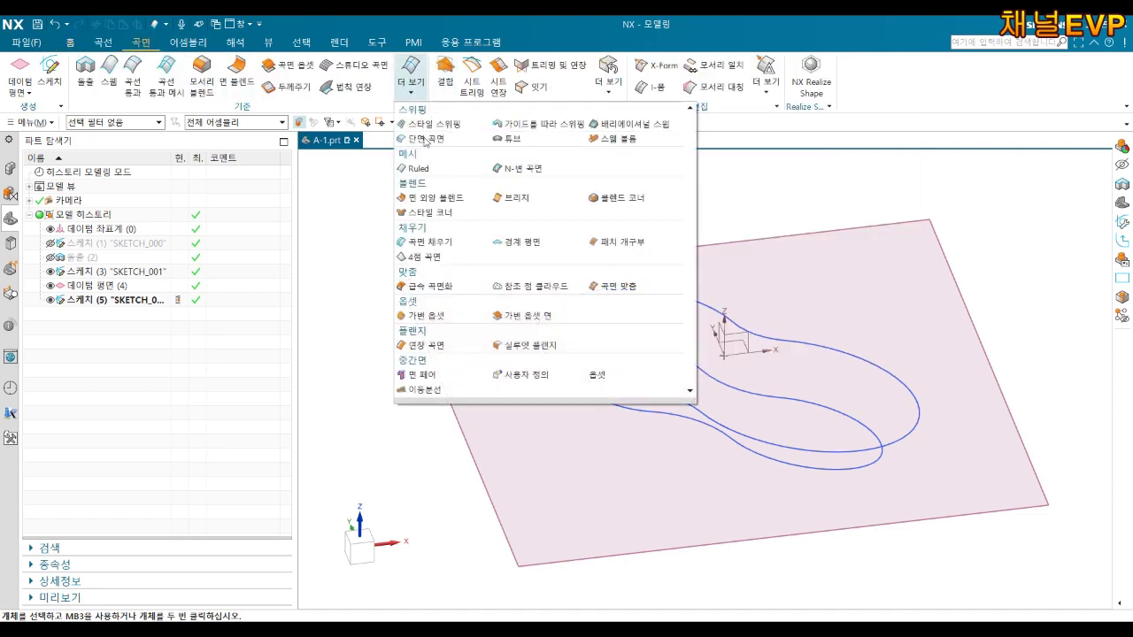
pyautogui.click(422, 169)
pyautogui.click(678, 297)
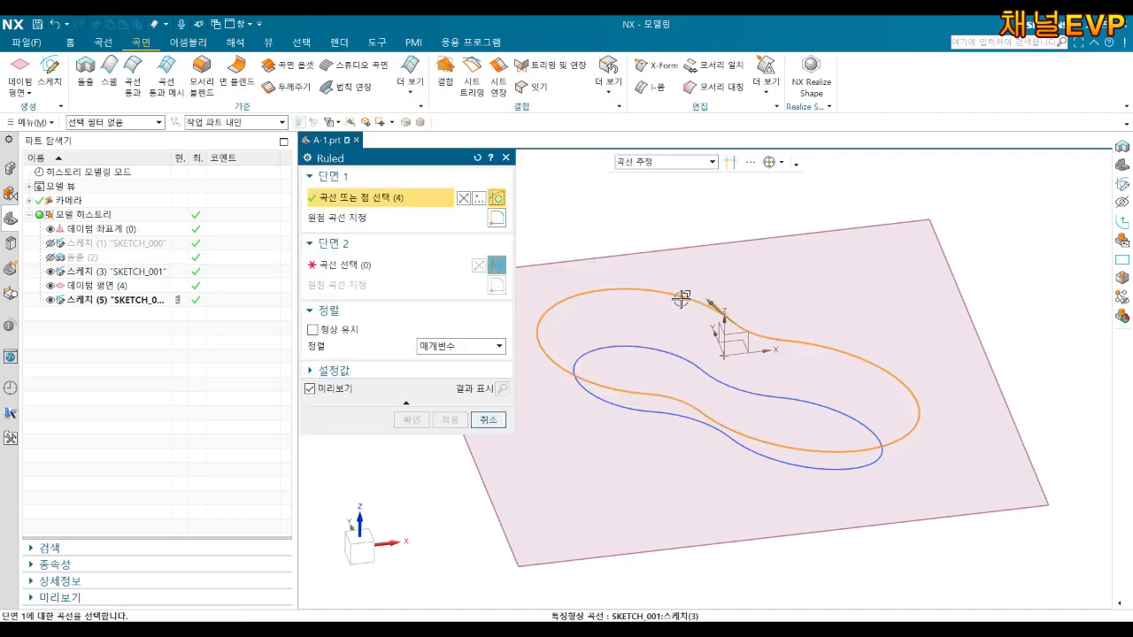
pyautogui.click(669, 348)
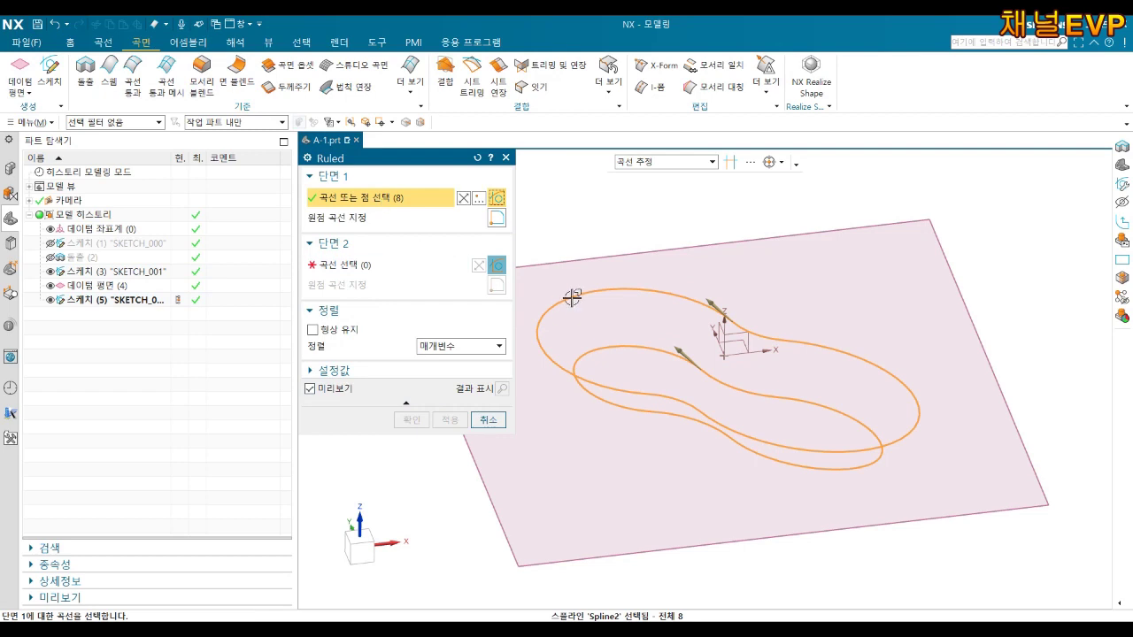
pyautogui.keyDown('shift'); pyautogui.click(596, 355); pyautogui.keyUp('shift')
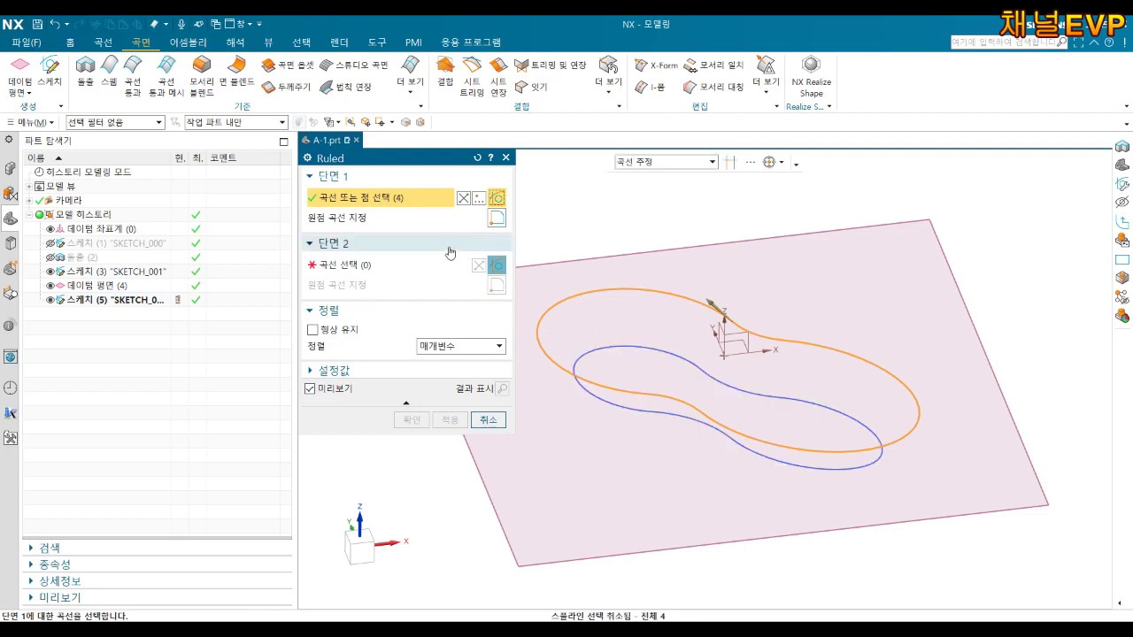
pyautogui.click(362, 266)
pyautogui.click(651, 358)
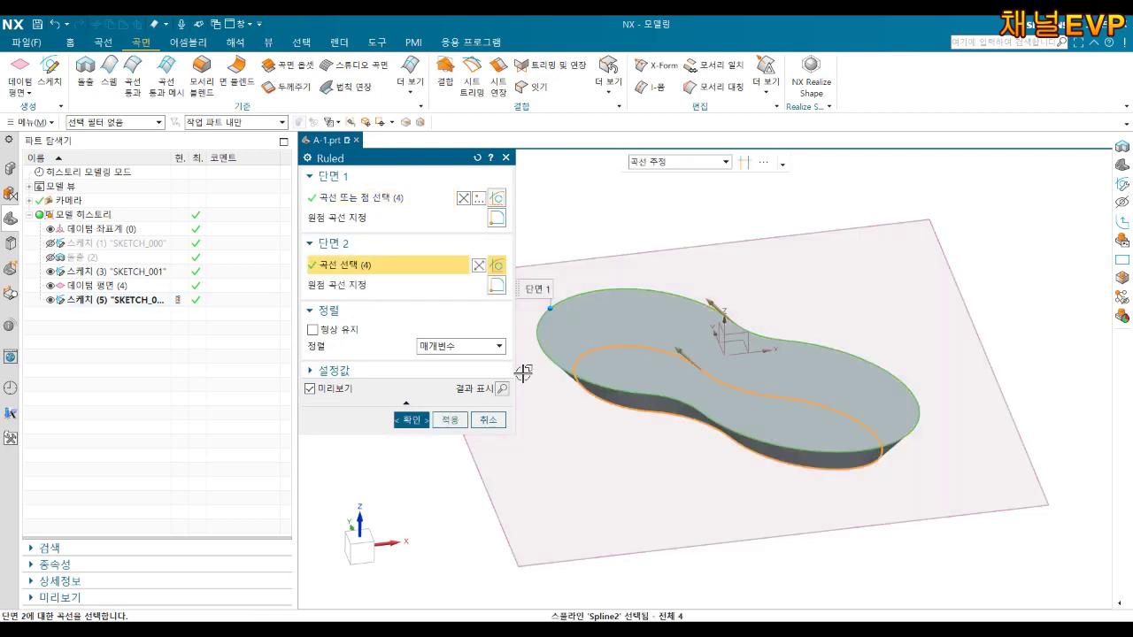
pyautogui.click(412, 419)
pyautogui.moveTo(650, 416)
pyautogui.mouseDown(button='middle')
pyautogui.moveTo(652, 372)
pyautogui.moveTo(690, 407)
pyautogui.moveTo(716, 386)
pyautogui.mouseUp(button='middle')
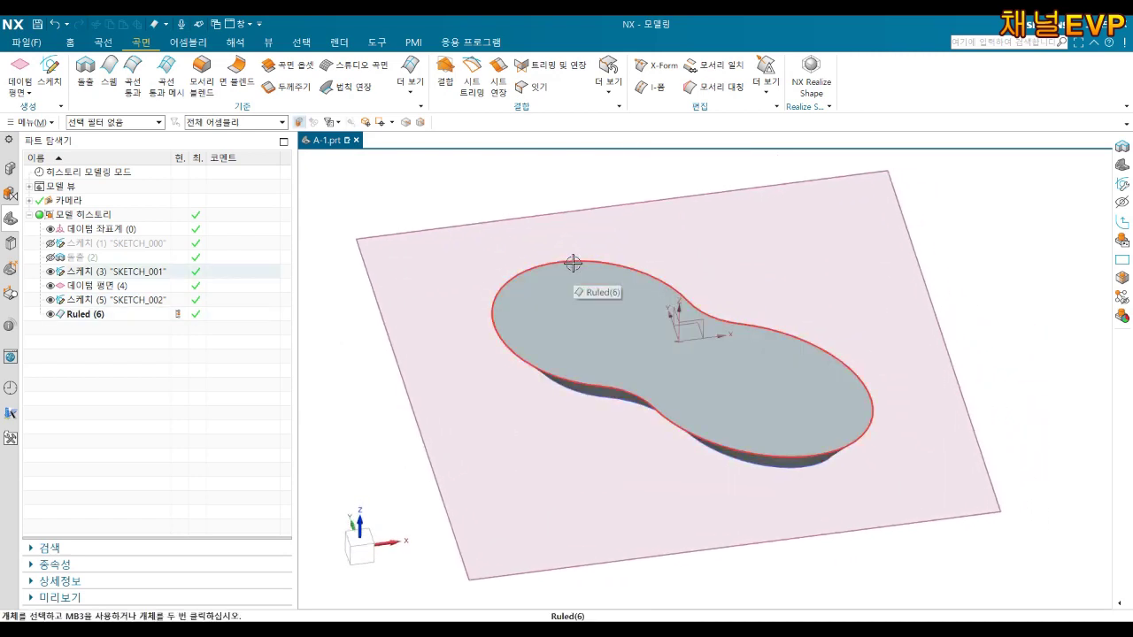
# - Show the hidden extruded block 돌출 (2) again around the Ruled (6) body
pyautogui.moveTo(749, 320)
pyautogui.mouseDown(button='middle')
pyautogui.moveTo(730, 256)
pyautogui.moveTo(727, 292)
pyautogui.mouseUp(button='middle')
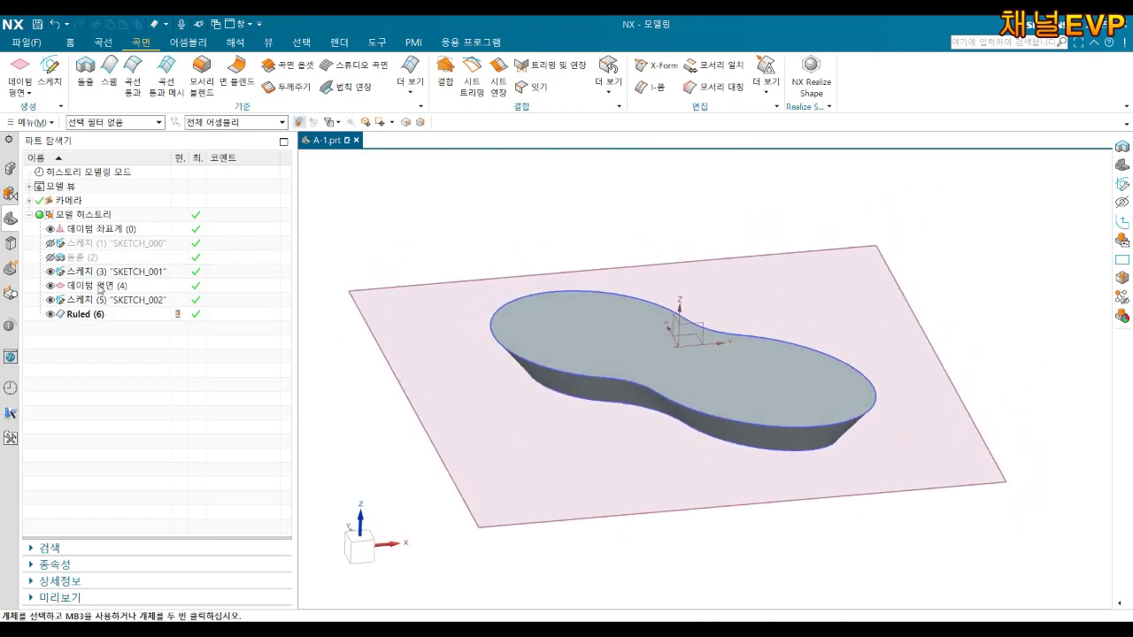
pyautogui.rightClick(85, 316)
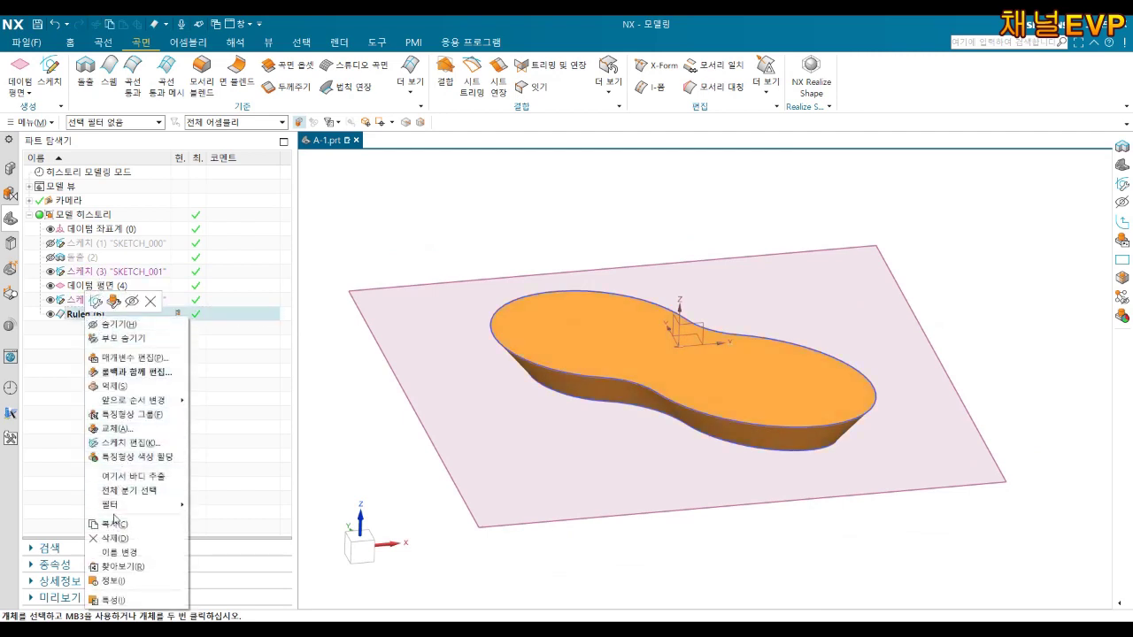
pyautogui.press('Escape')
pyautogui.rightClick(85, 264)
pyautogui.click(105, 273)
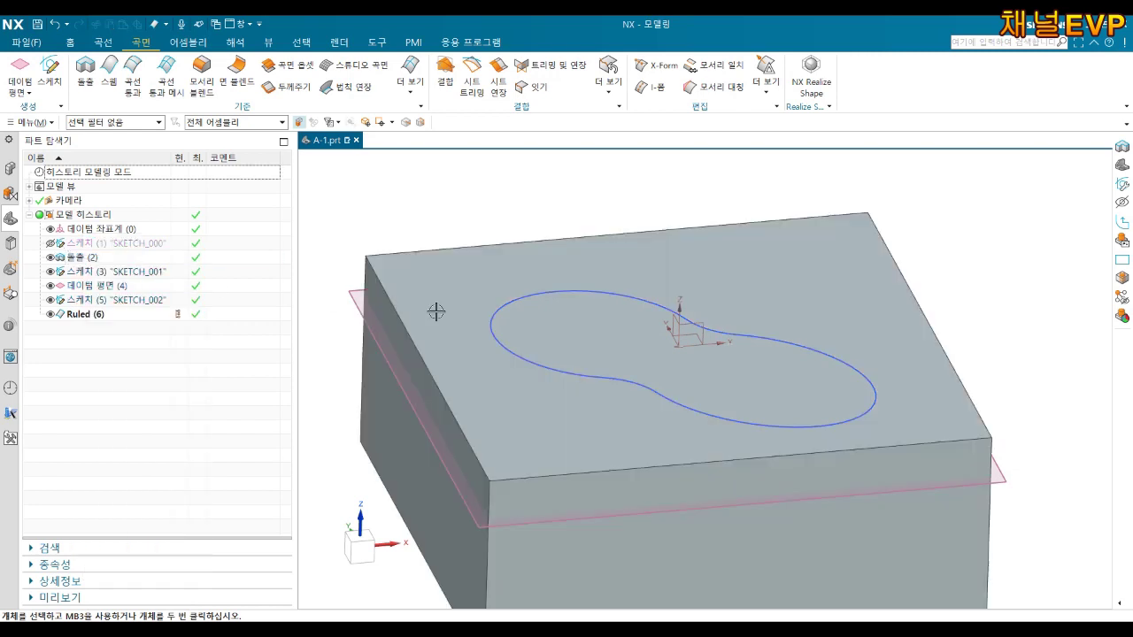
pyautogui.keyDown('shift'); pyautogui.moveTo(391, 215); pyautogui.dragTo(352, 190, button='middle'); pyautogui.keyUp('shift')
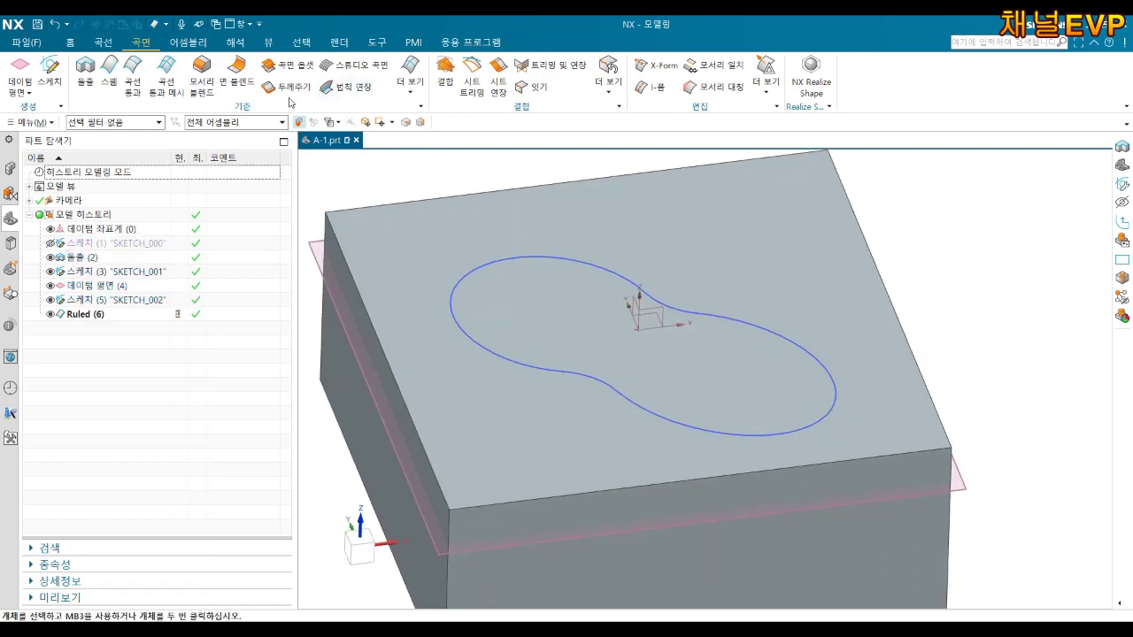
pyautogui.click(73, 44)
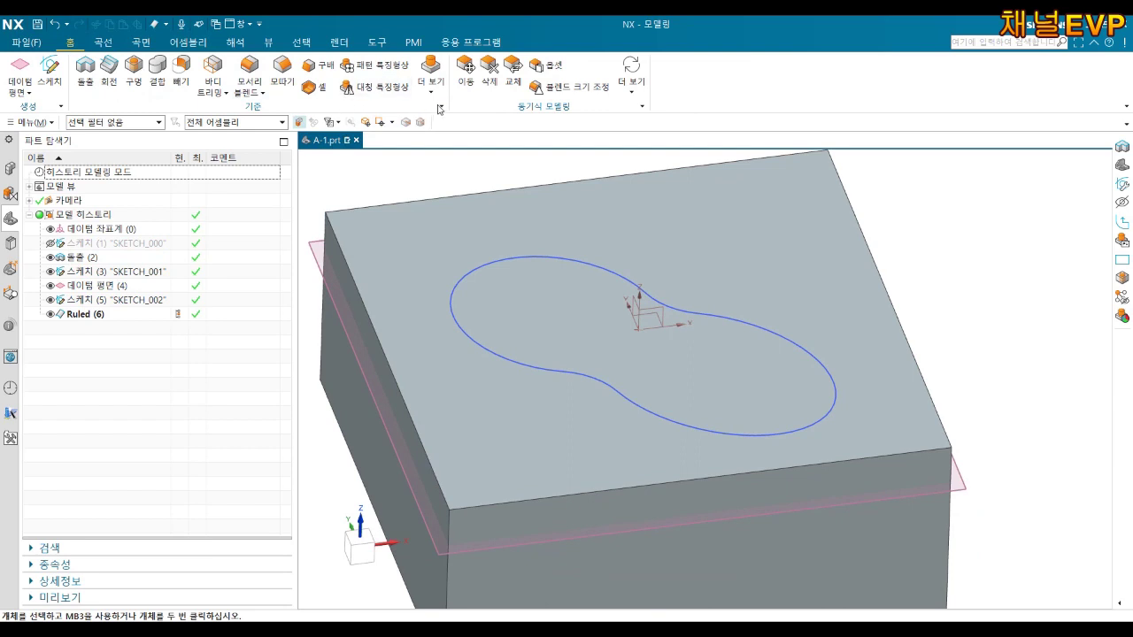
# - Subtract the Ruled peanut body (tool) from the block (target) to cut the tapered pocket
pyautogui.click(180, 69)
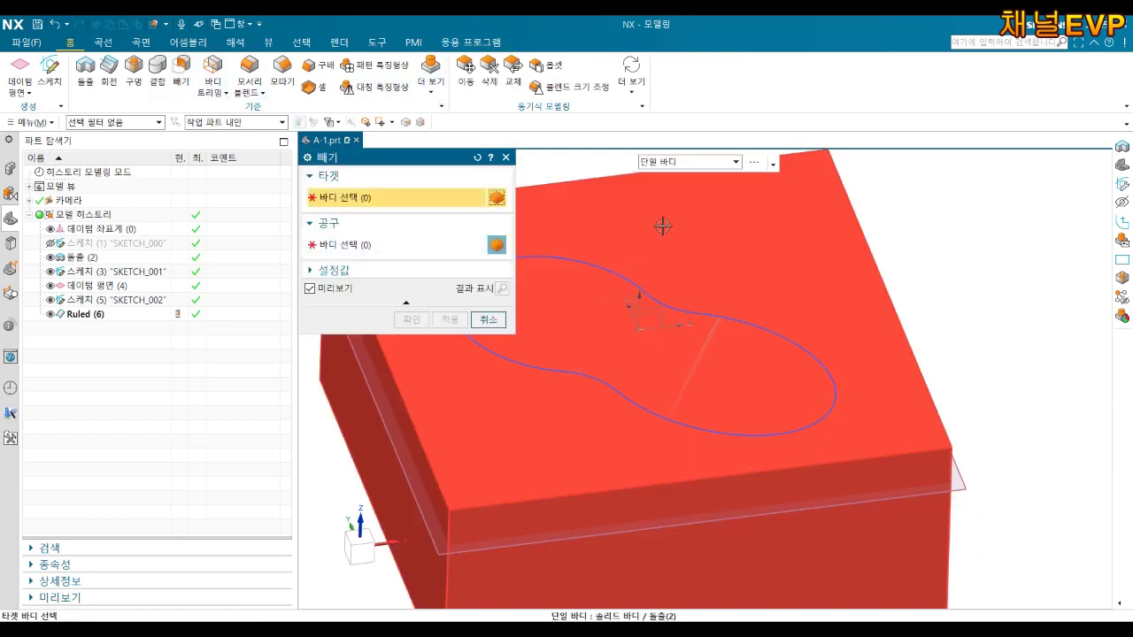
pyautogui.click(663, 225)
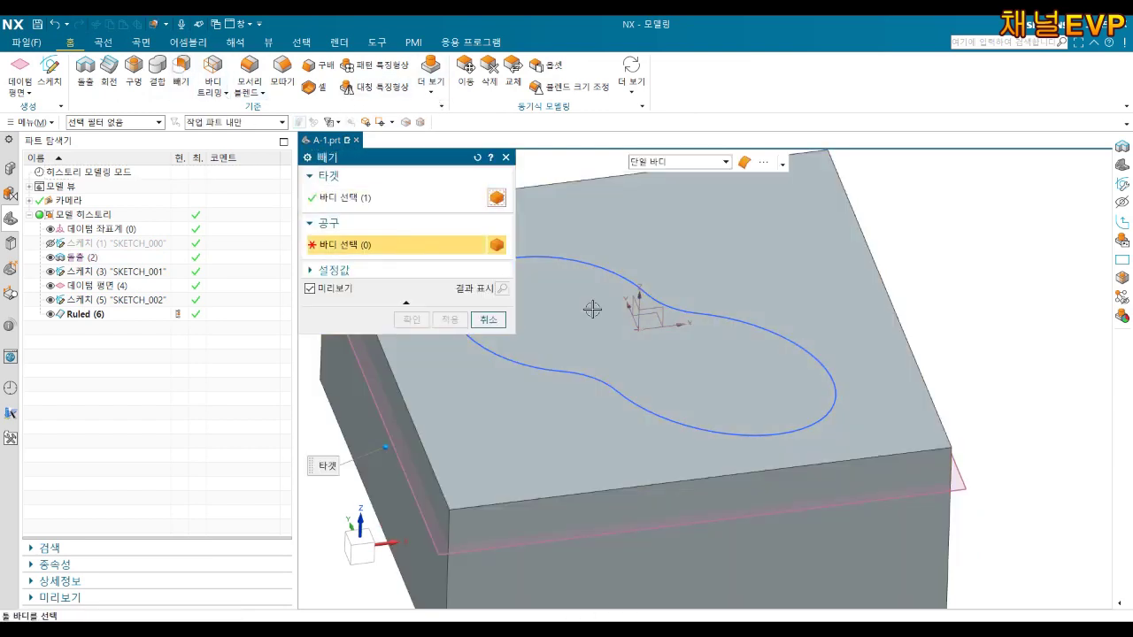
pyautogui.click(592, 310)
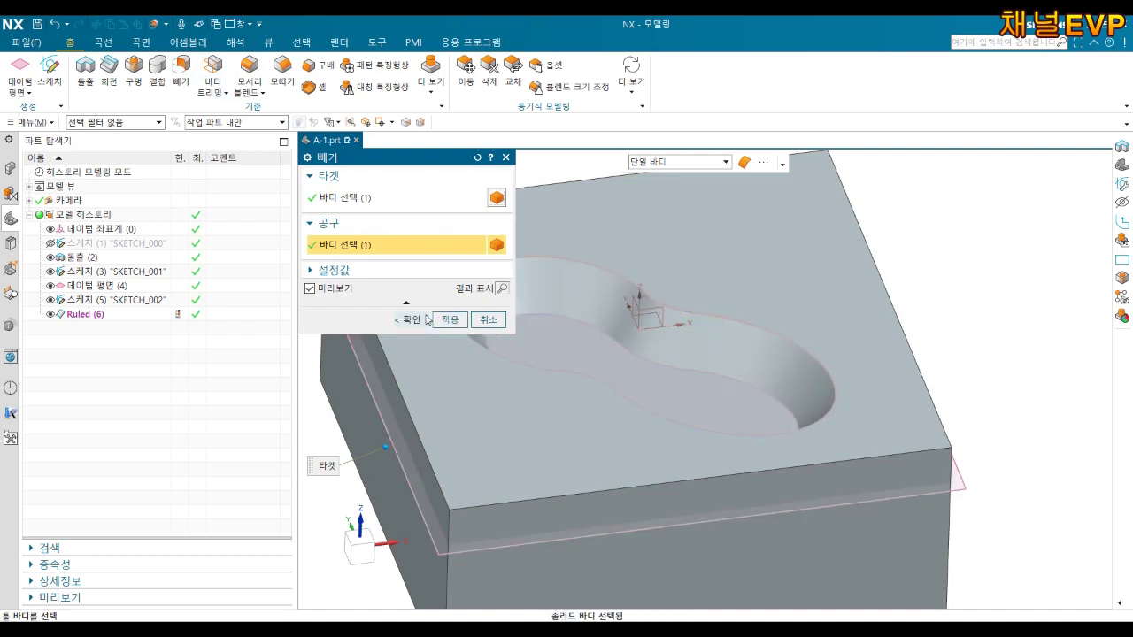
pyautogui.click(407, 270)
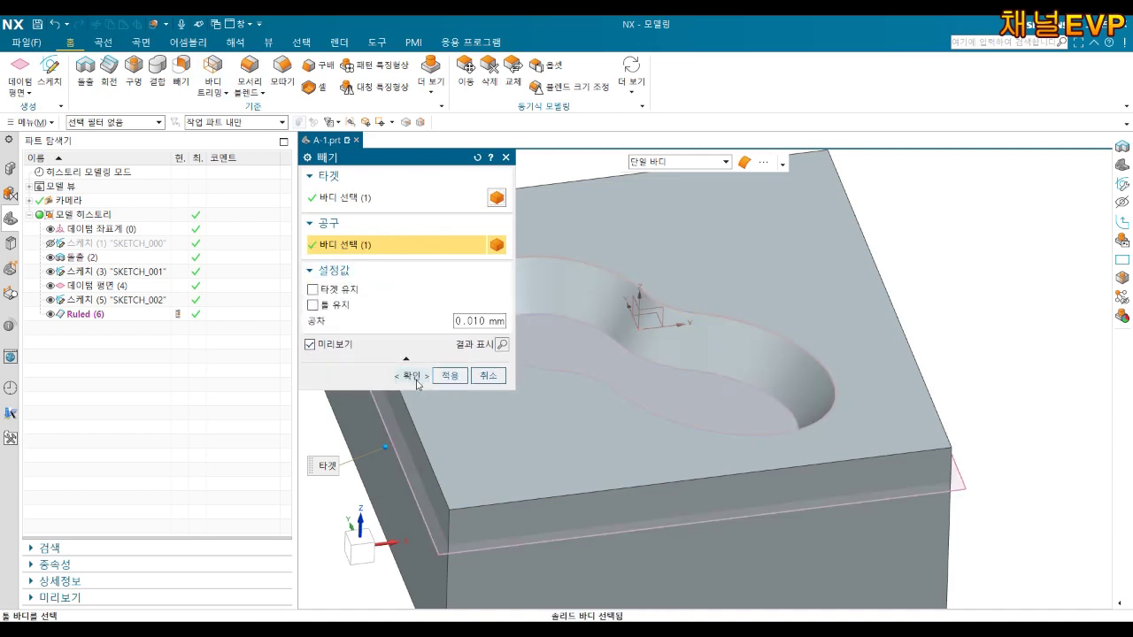
pyautogui.click(417, 376)
pyautogui.moveTo(607, 351); pyautogui.dragTo(587, 374, button='middle')
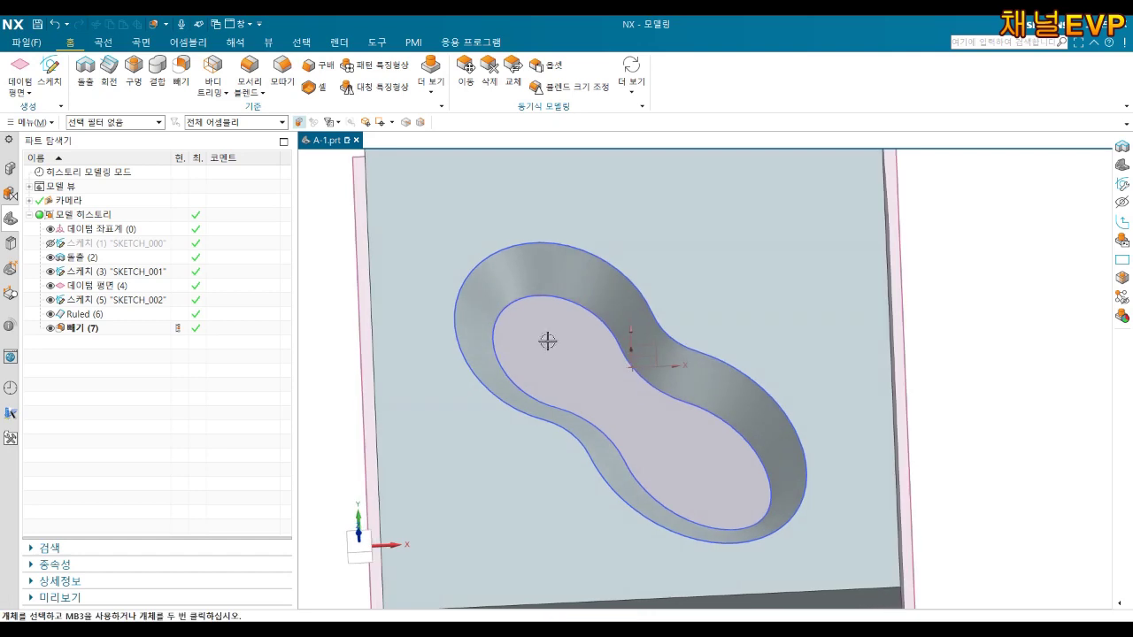
# - Hide the offset datum plane, undoing an accidental hide of the solid
pyautogui.moveTo(547, 342)
pyautogui.mouseDown(button='middle')
pyautogui.moveTo(551, 334)
pyautogui.moveTo(584, 368)
pyautogui.mouseUp(button='middle')
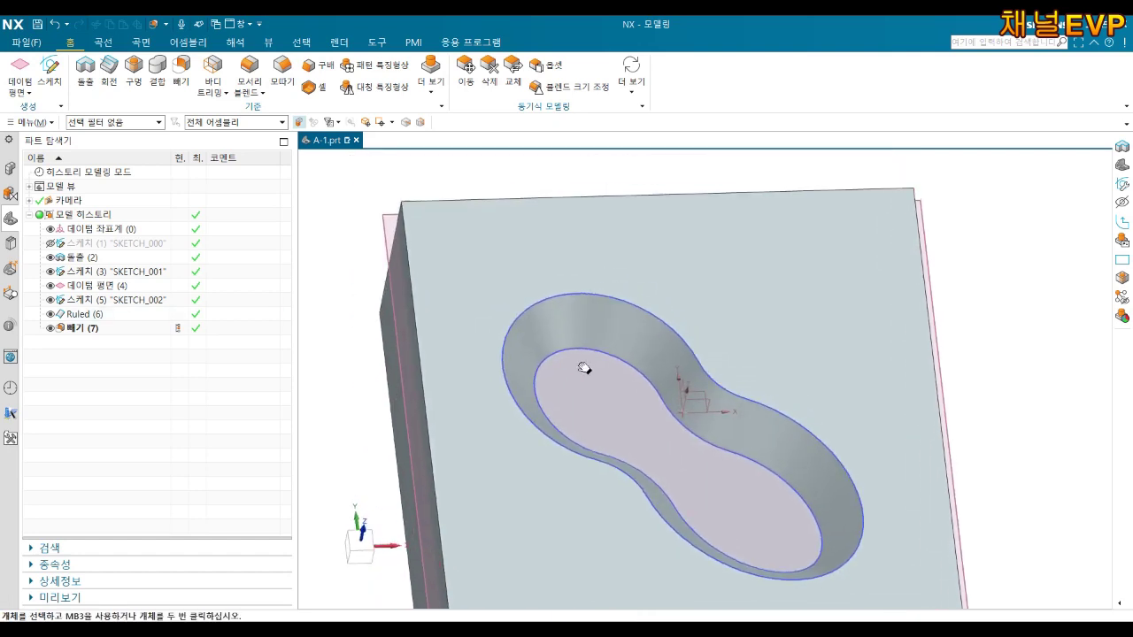
pyautogui.rightClick(387, 229)
pyautogui.click(419, 259)
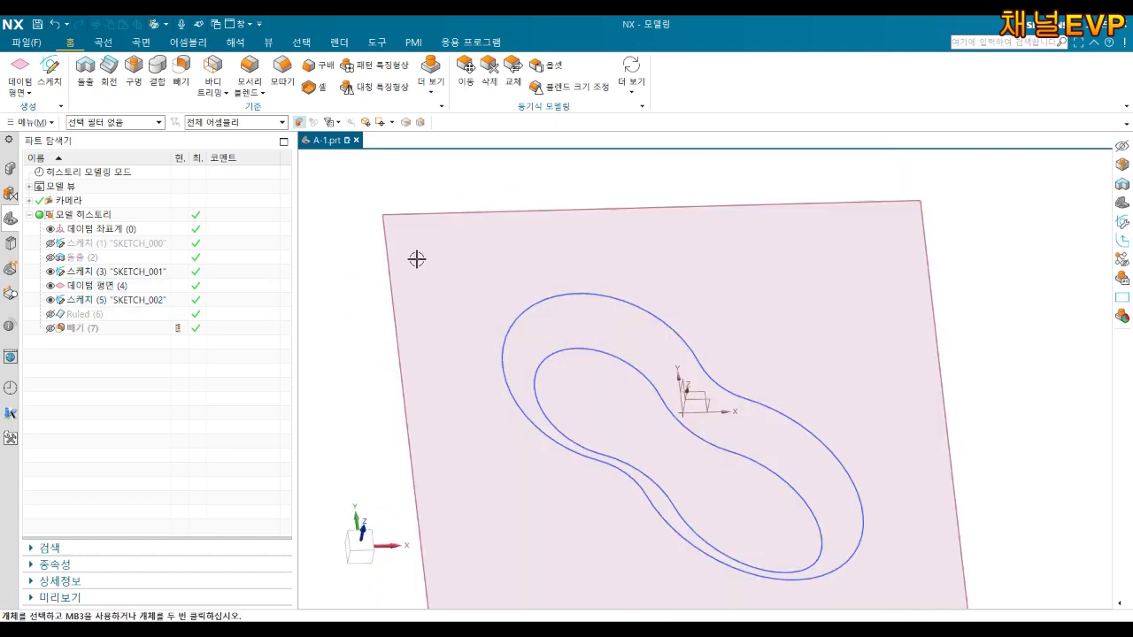
pyautogui.hotkey('ctrl', 'z')
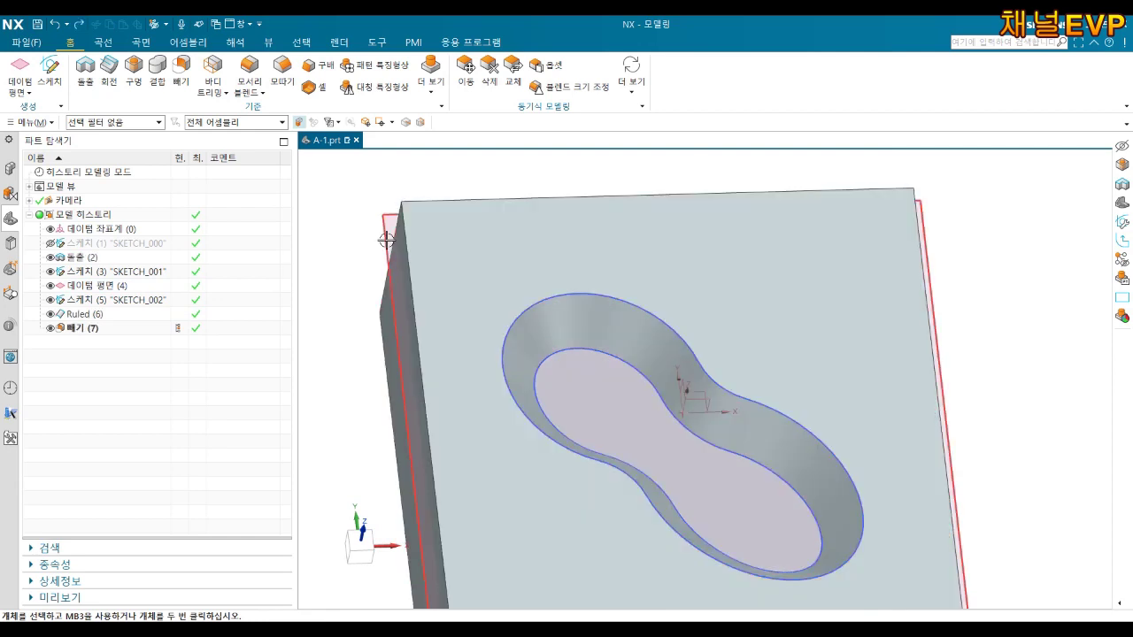
pyautogui.rightClick(389, 244)
pyautogui.click(432, 227)
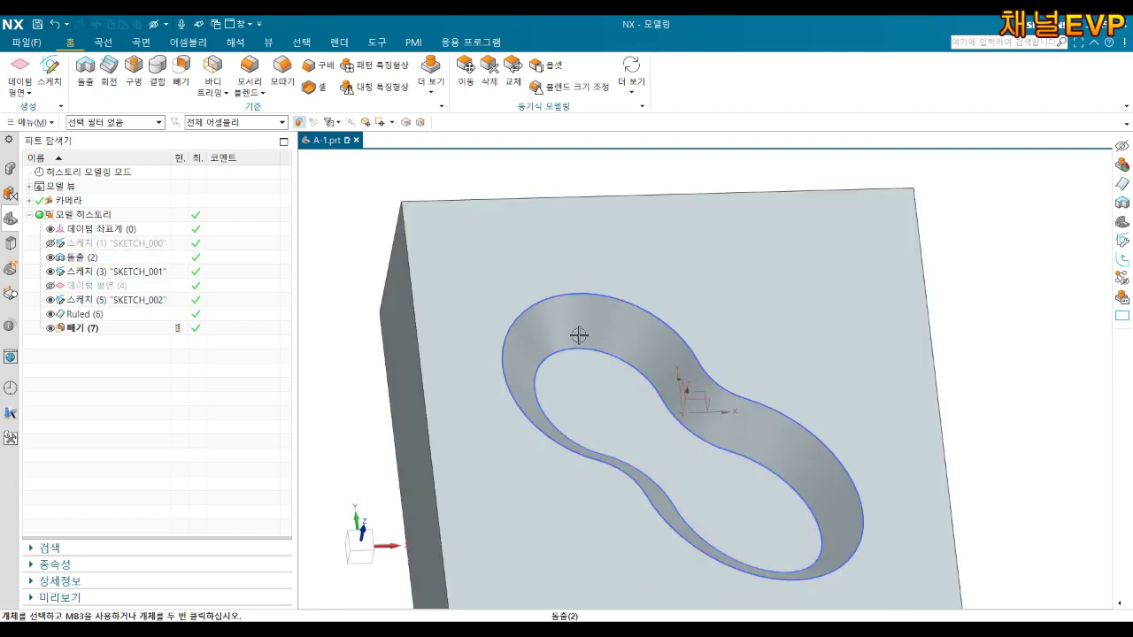
# - Hide SKETCH_002 and SKETCH_001, then reset to a trimetric view fitted to the block
pyautogui.rightClick(167, 301)
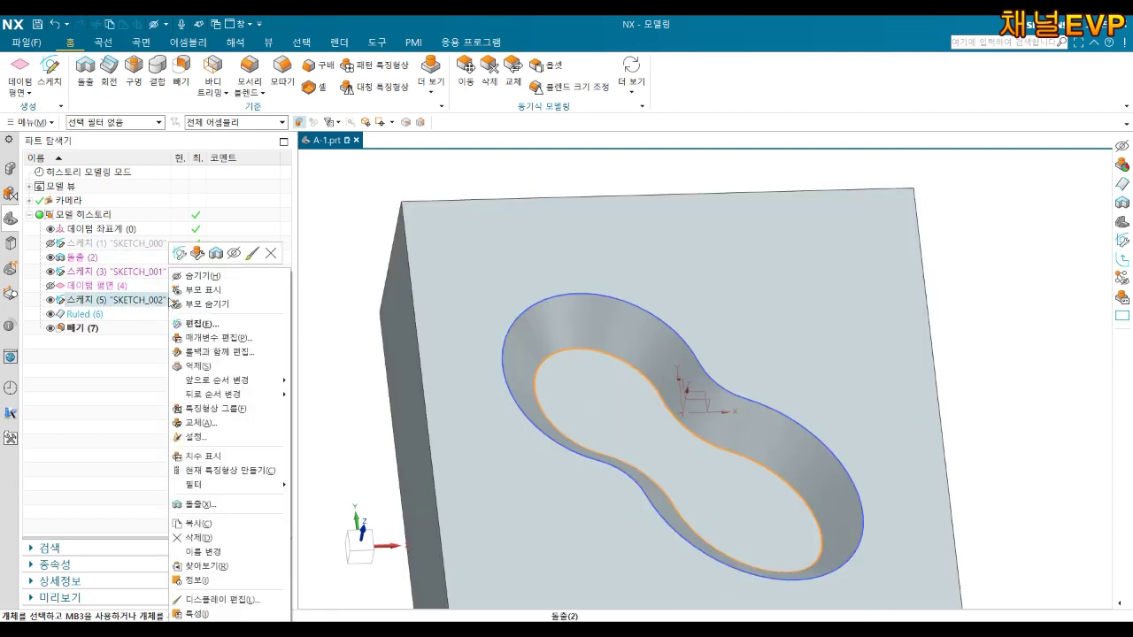
pyautogui.click(146, 293)
pyautogui.rightClick(135, 273)
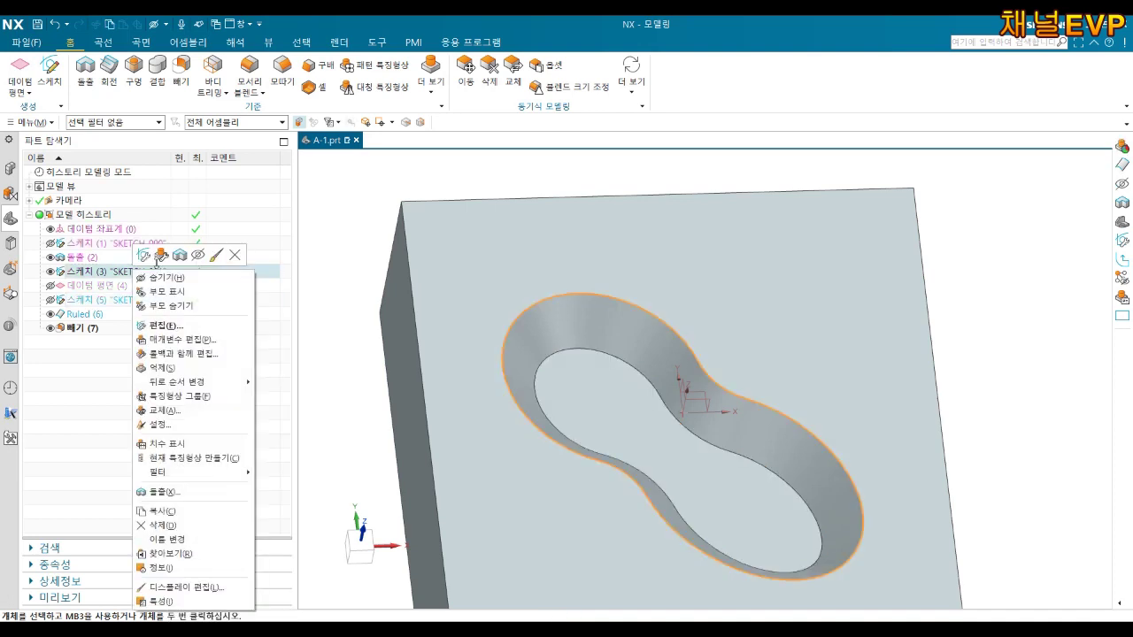
pyautogui.click(196, 256)
pyautogui.press('Home')
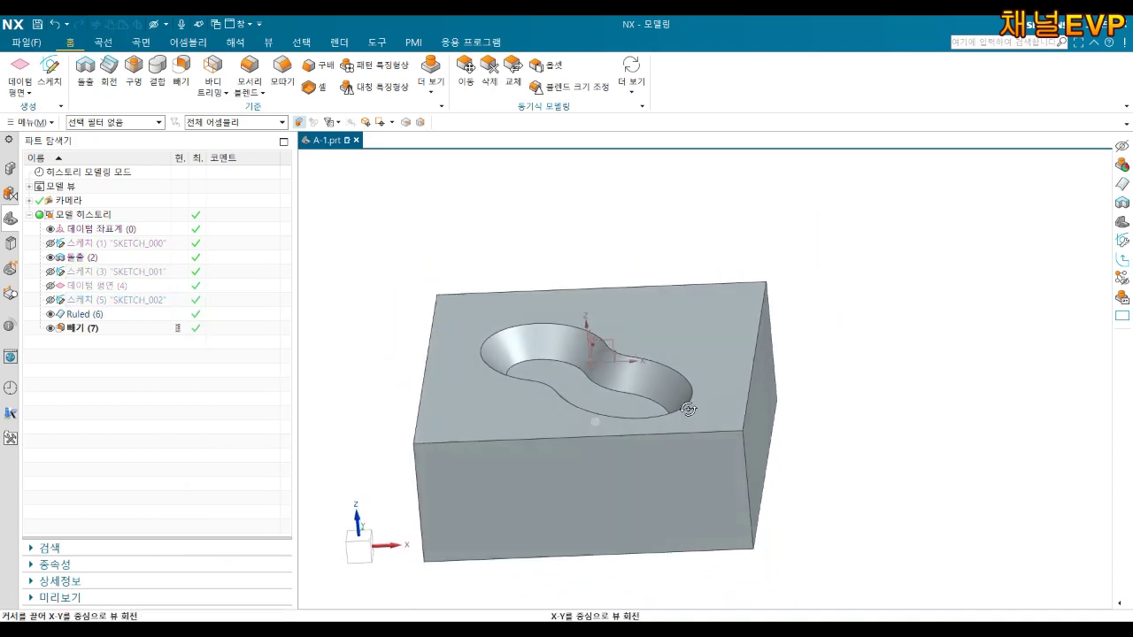
pyautogui.press('End')
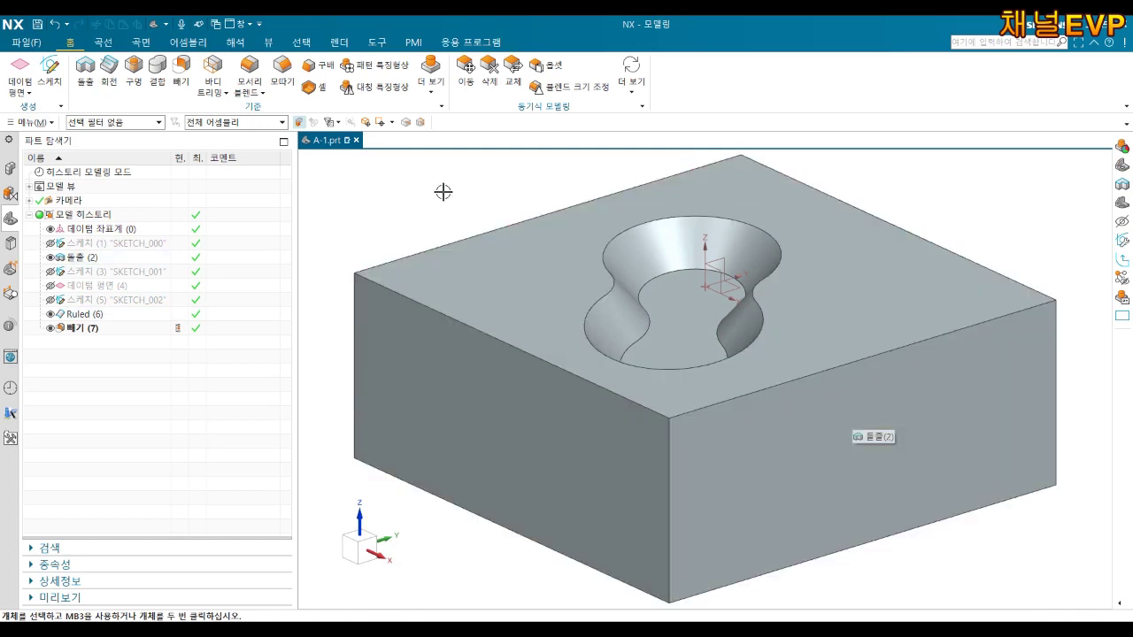
# - Round the pocket's bottom edge with a 5 mm Edge Blend and inspect the result
pyautogui.click(247, 73)
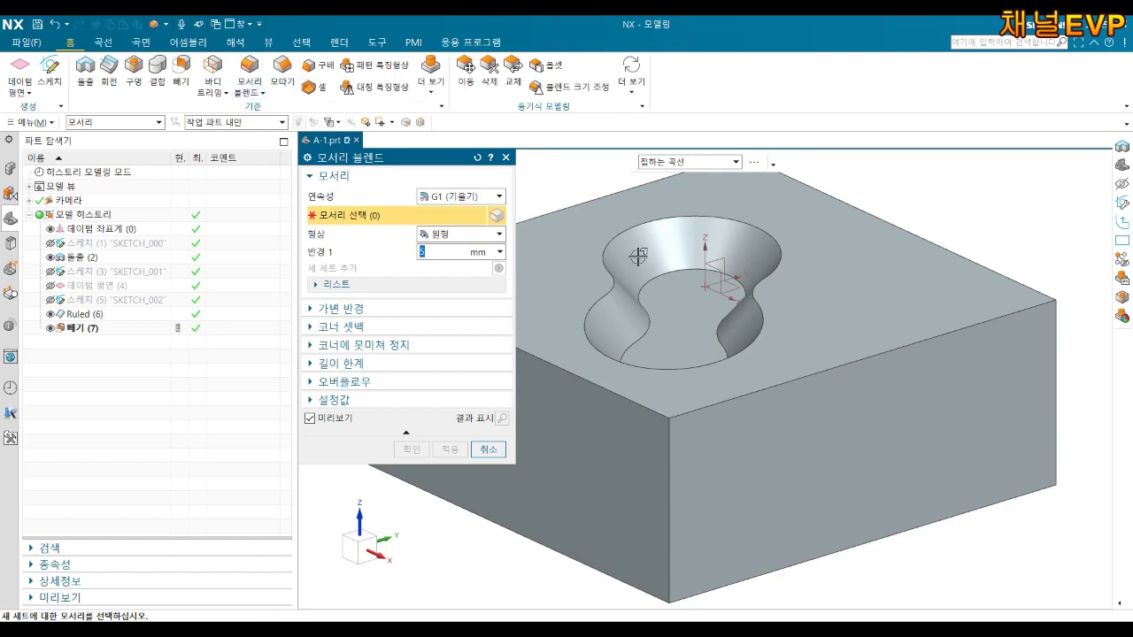
pyautogui.click(671, 275)
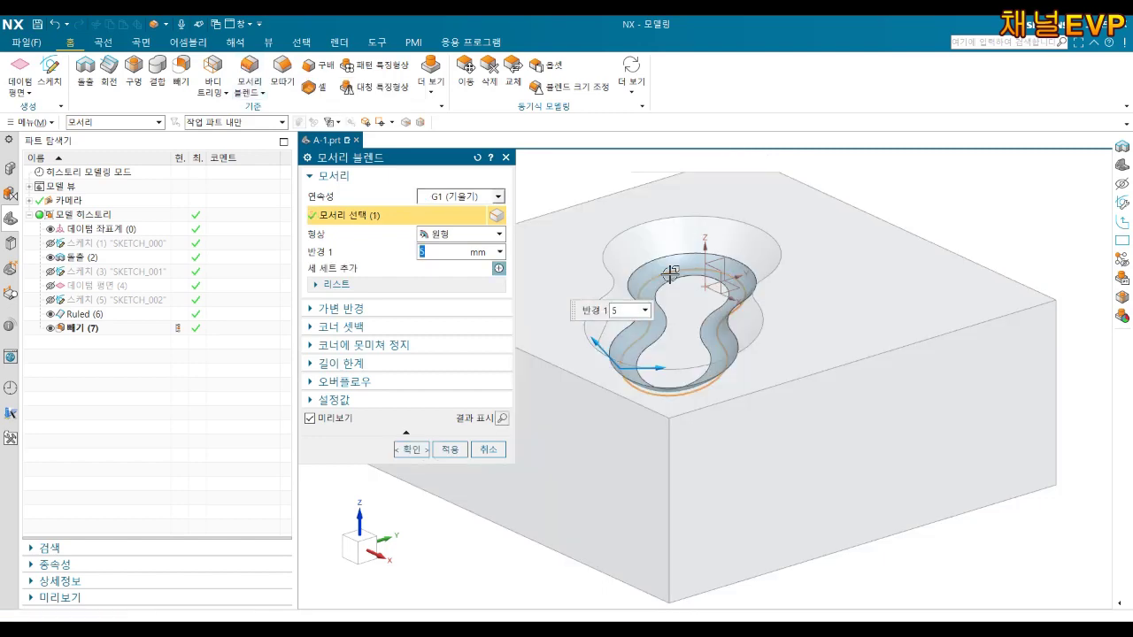
pyautogui.click(412, 450)
pyautogui.moveTo(672, 372)
pyautogui.mouseDown(button='middle')
pyautogui.moveTo(708, 410)
pyautogui.moveTo(717, 463)
pyautogui.moveTo(758, 376)
pyautogui.mouseUp(button='middle')
pyautogui.press('Home')
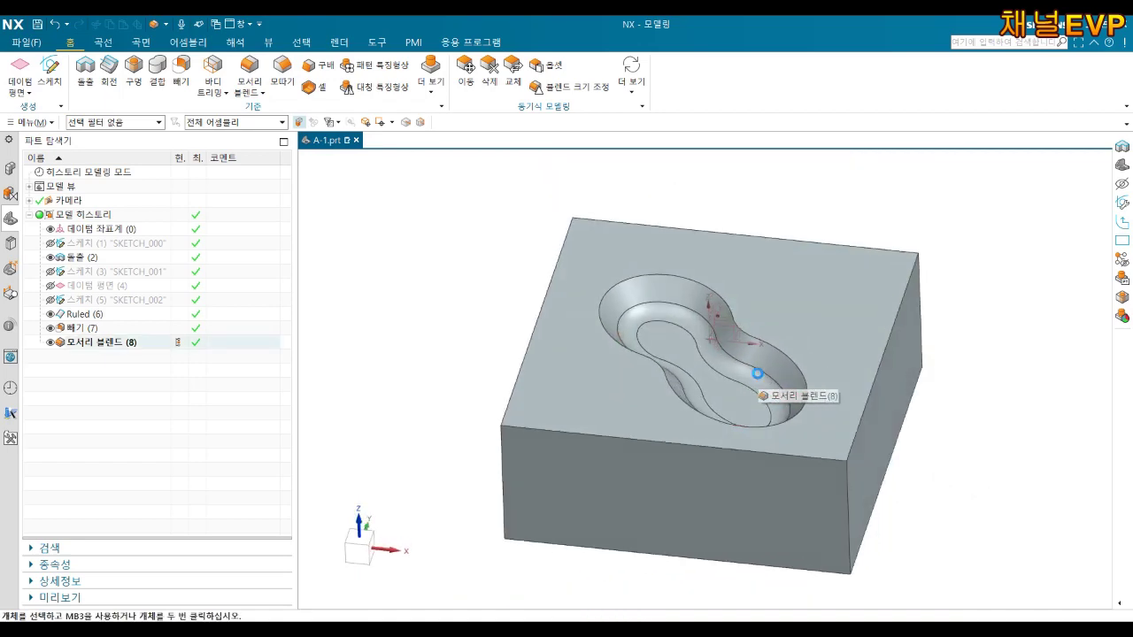
# - Launch Edit Object Display from the View tools
pyautogui.click(758, 372)
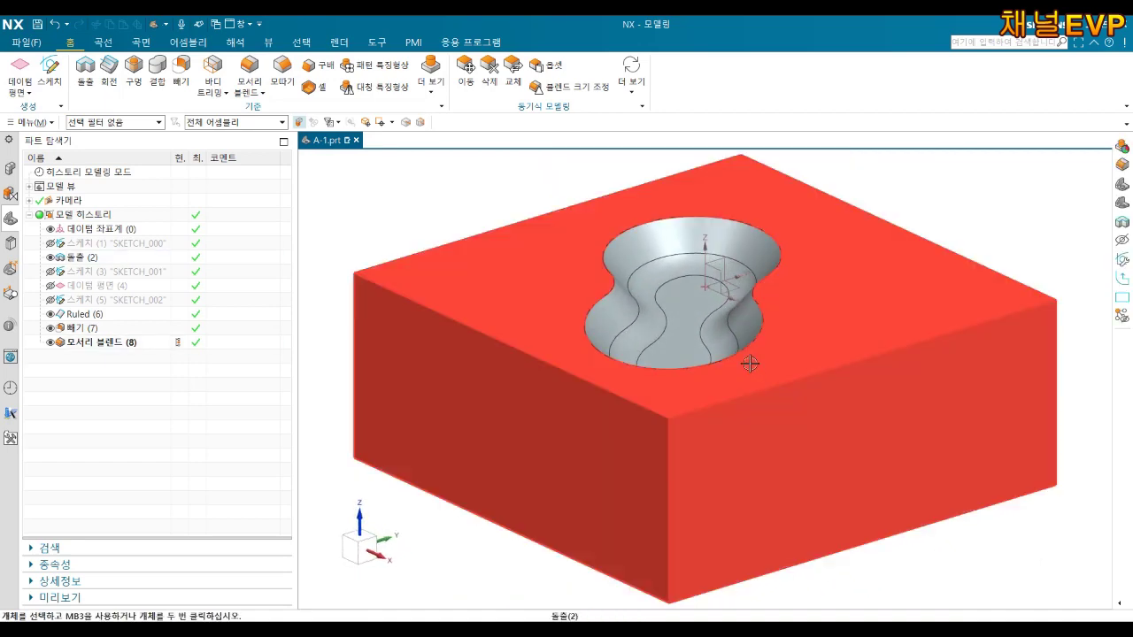
pyautogui.press('Escape')
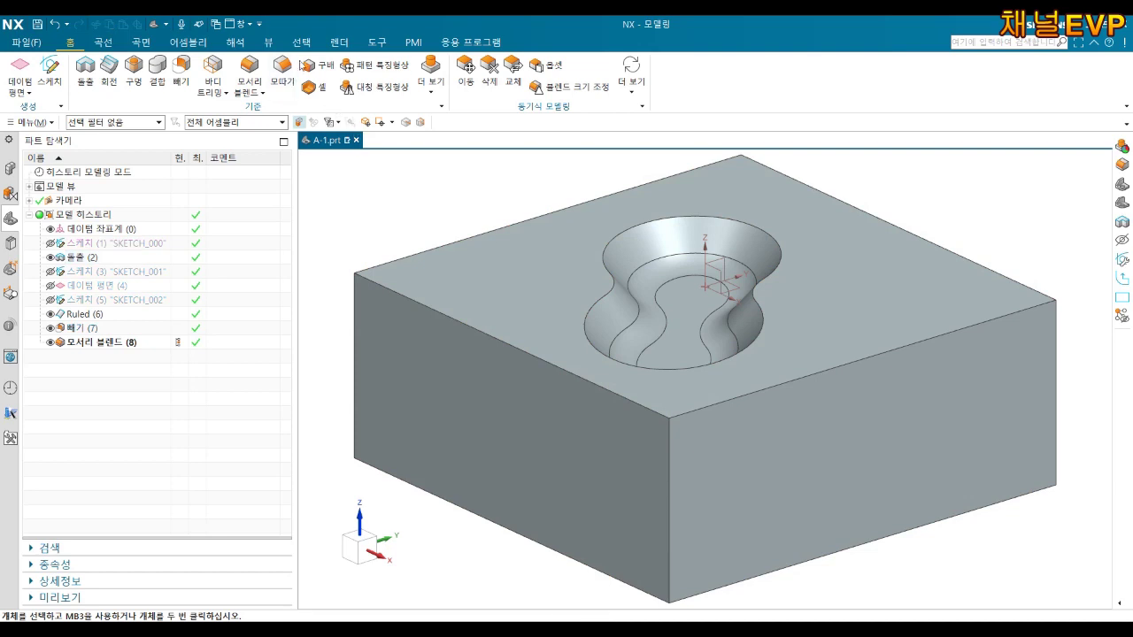
pyautogui.click(269, 43)
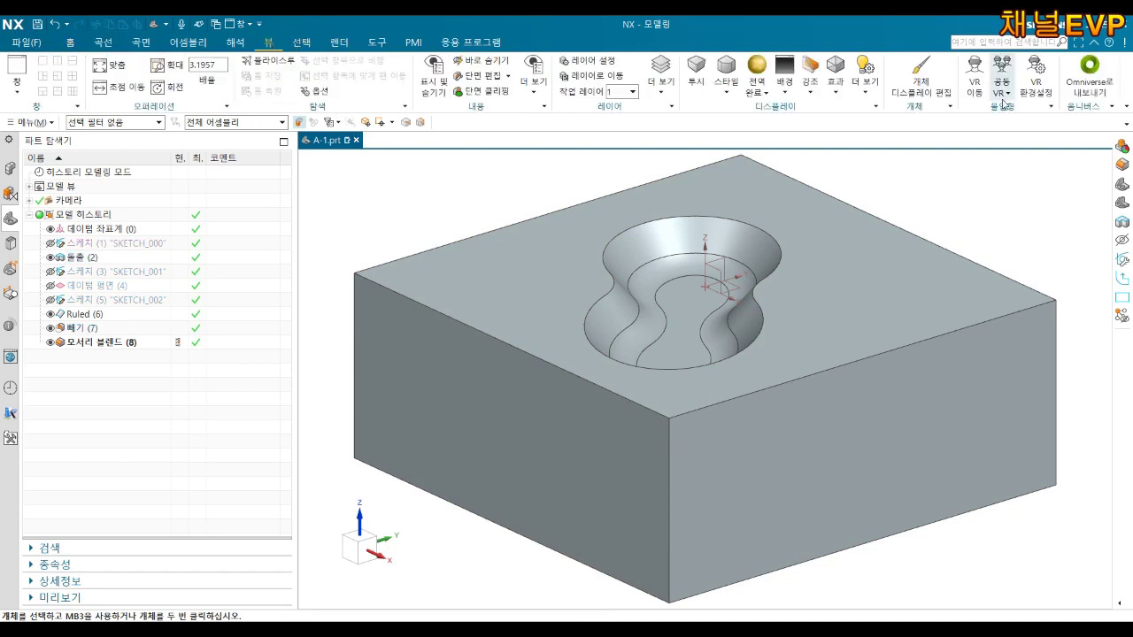
pyautogui.click(921, 80)
# - Select the solid block and set its display colour to magenta
pyautogui.click(880, 256)
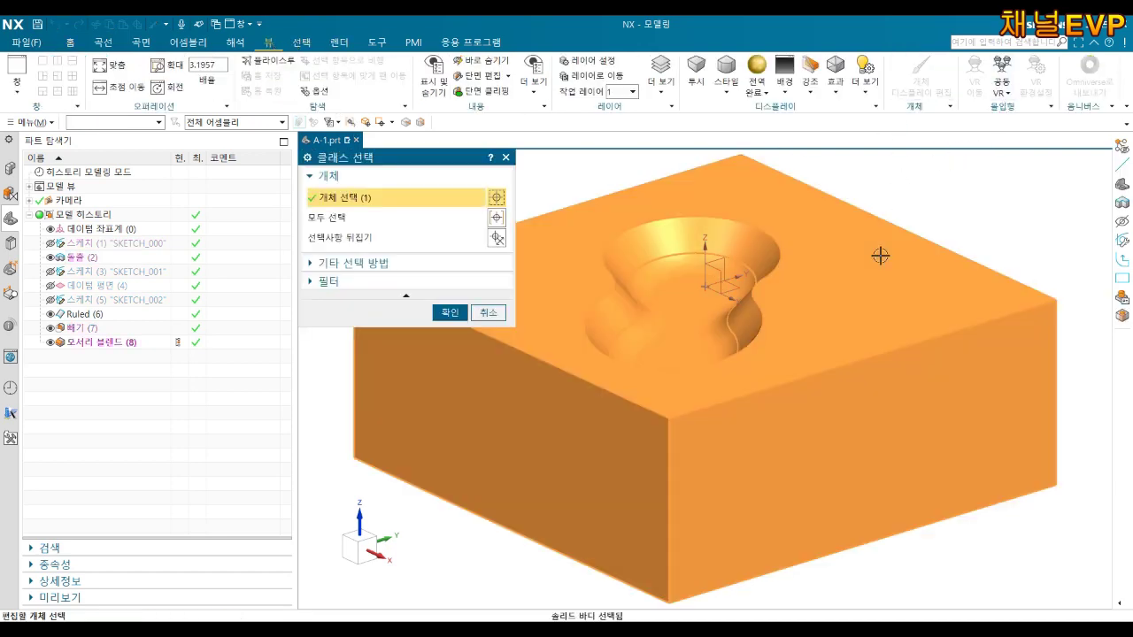
pyautogui.middleClick(585, 205)
pyautogui.click(462, 243)
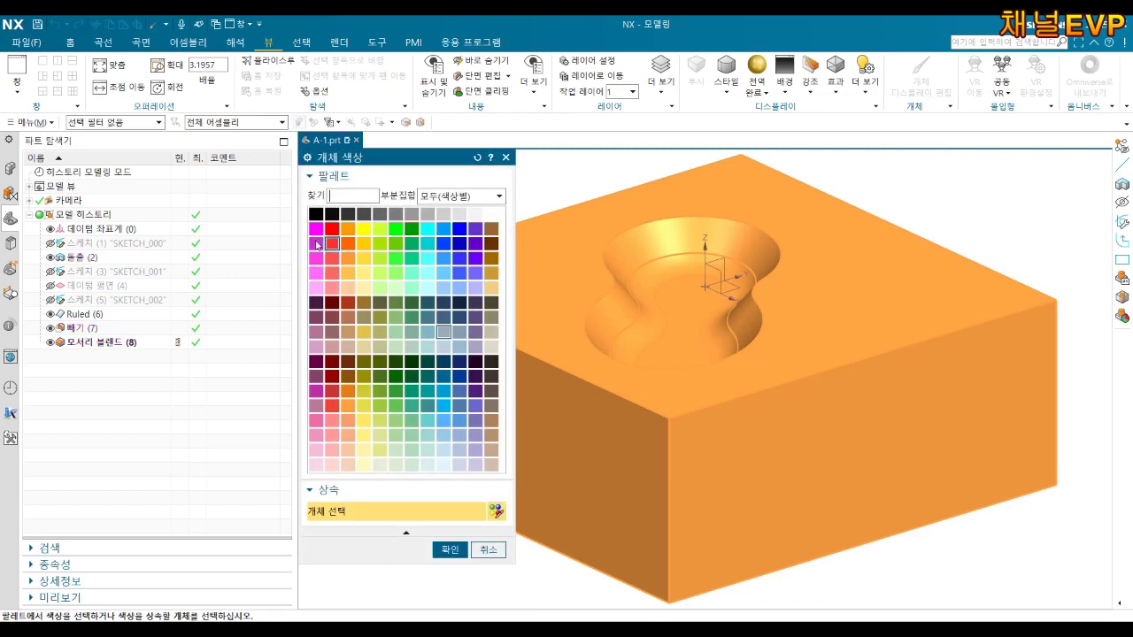
pyautogui.click(450, 550)
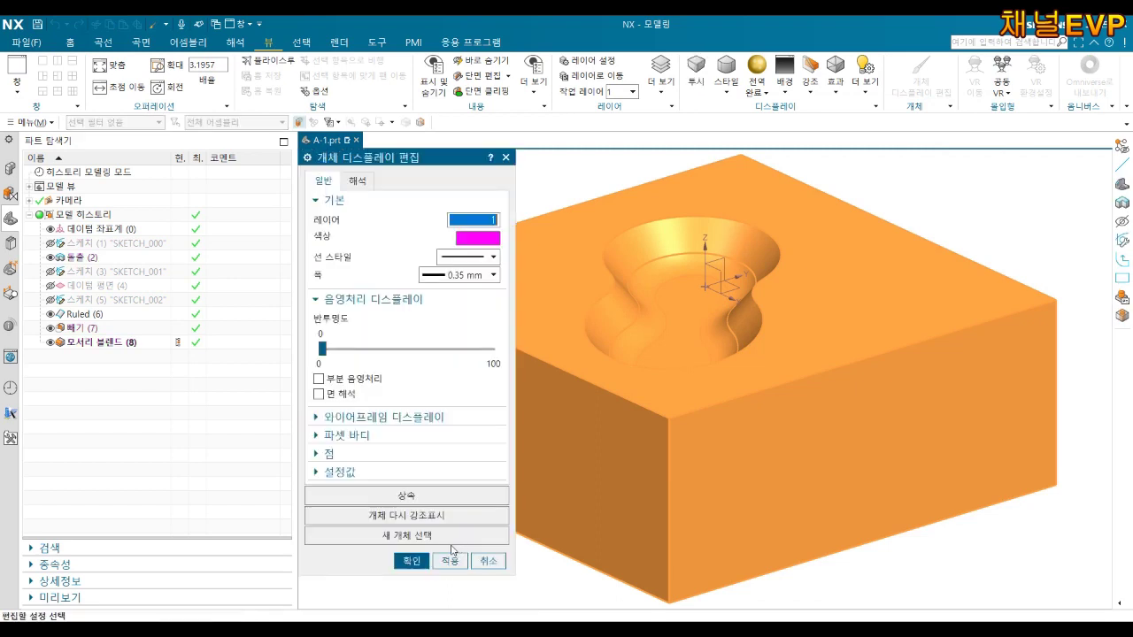
pyautogui.click(411, 559)
pyautogui.scroll(-2, 528, 390)
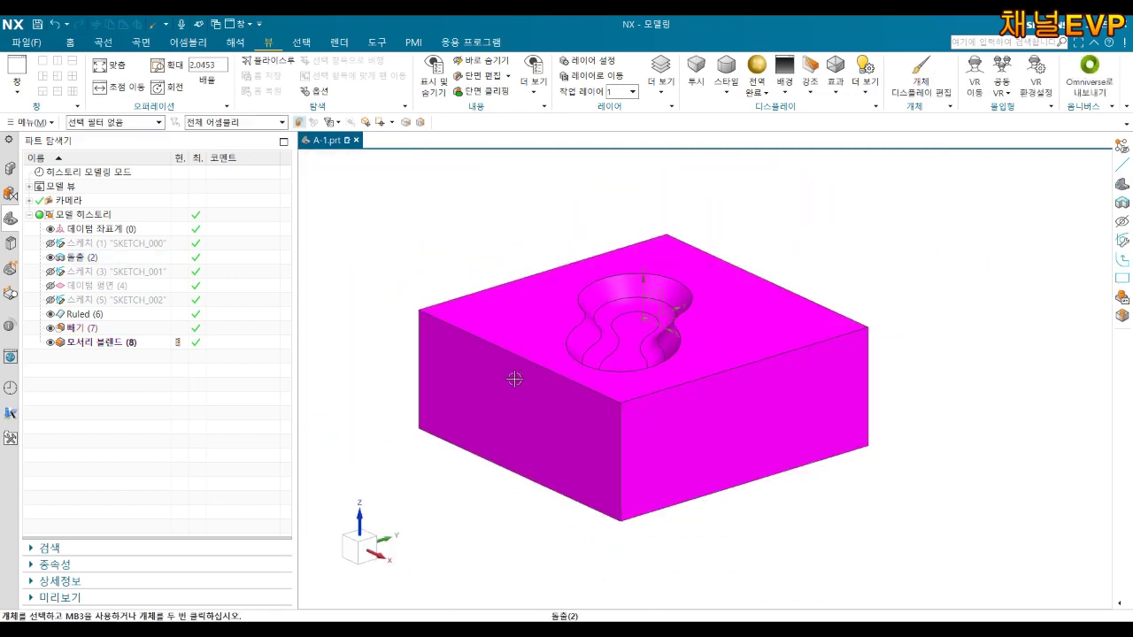
pyautogui.click(104, 42)
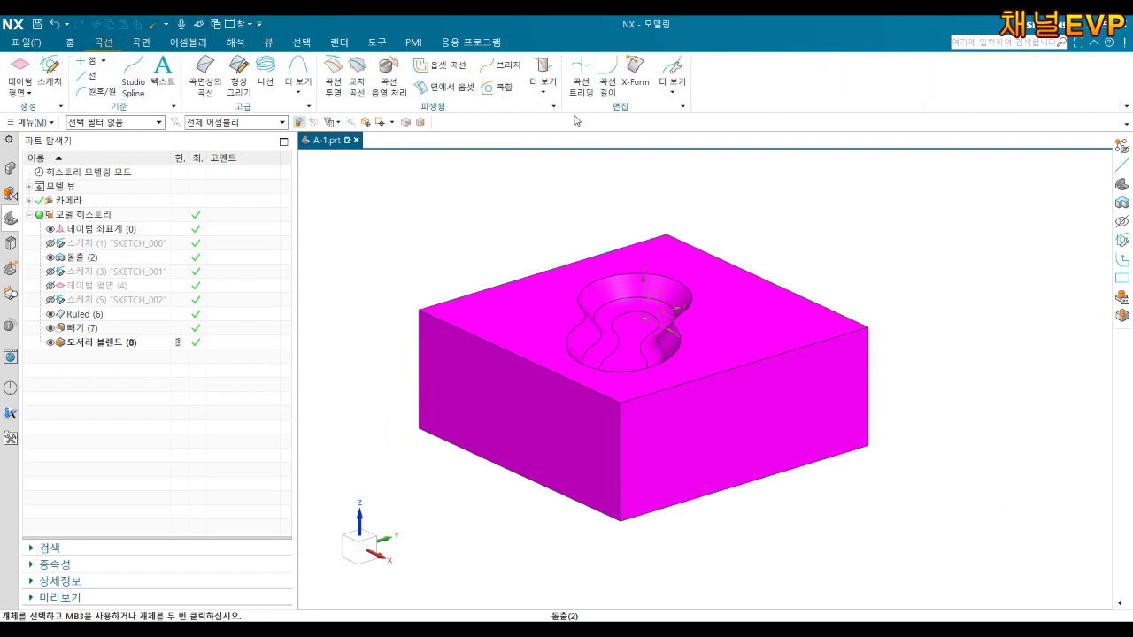
# - Start an on-face Text on the block's front face, using its bottom edge as baseline
pyautogui.click(298, 87)
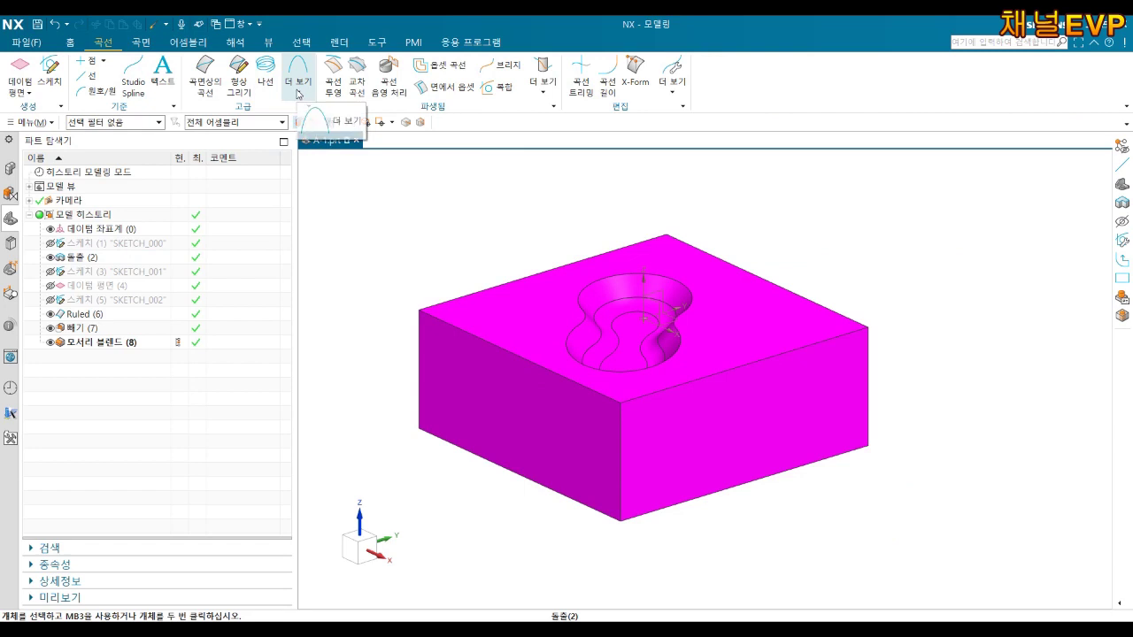
pyautogui.click(163, 69)
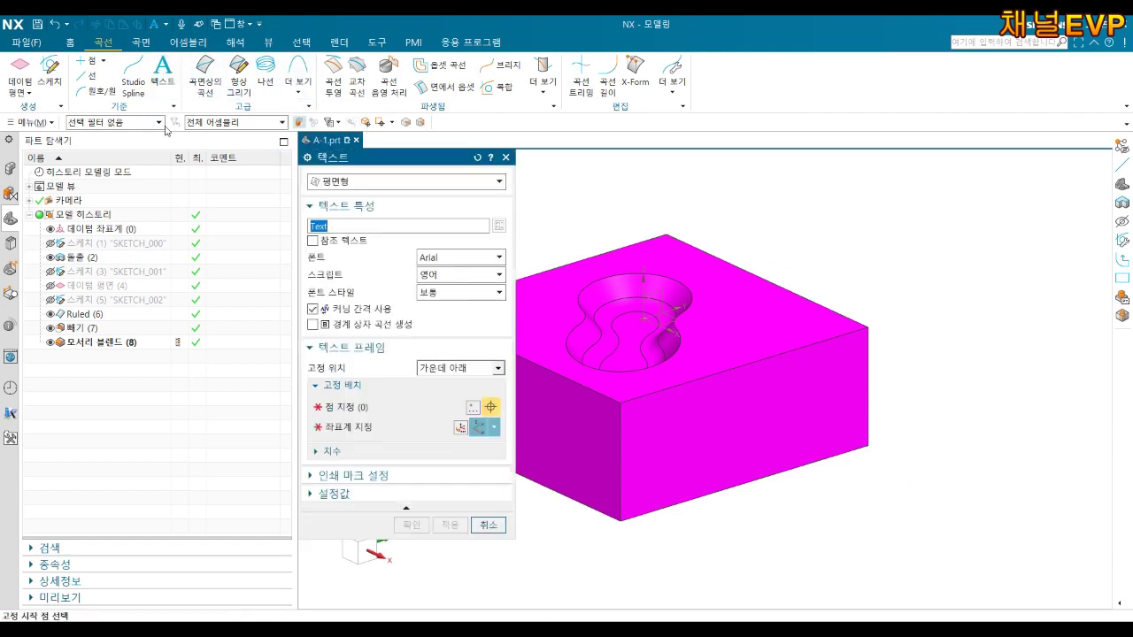
pyautogui.click(354, 181)
pyautogui.click(333, 222)
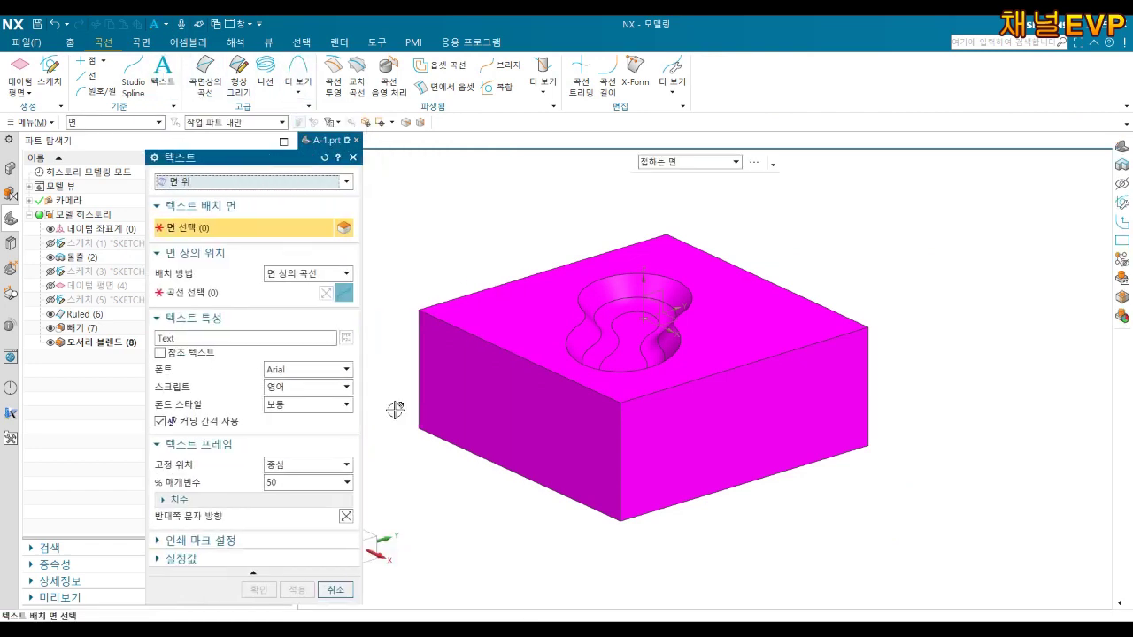
pyautogui.click(542, 434)
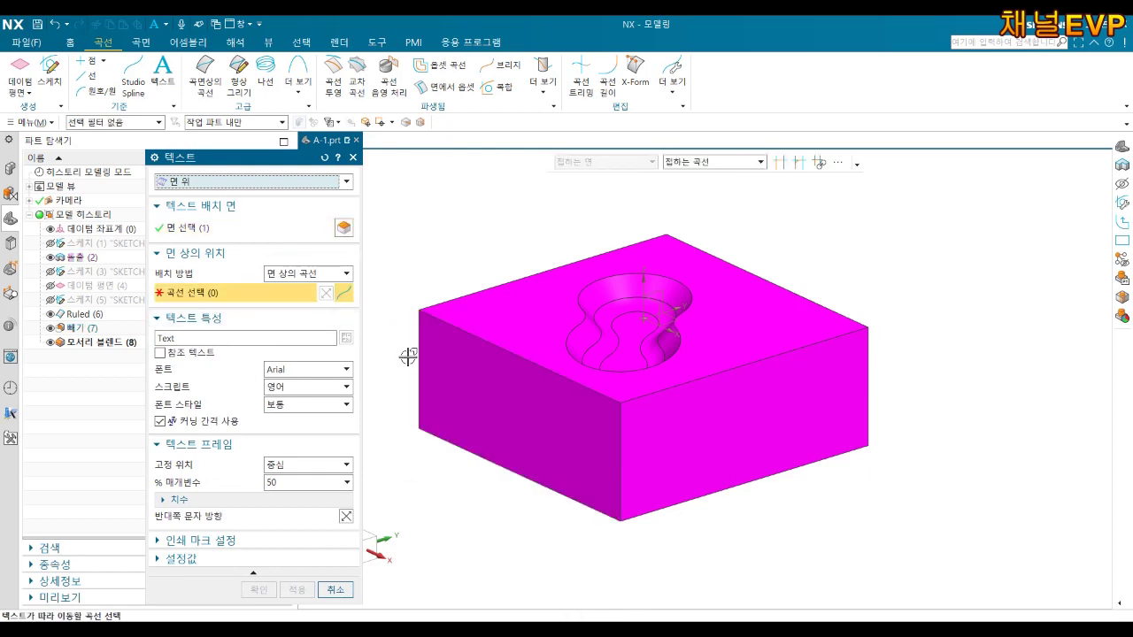
pyautogui.click(550, 488)
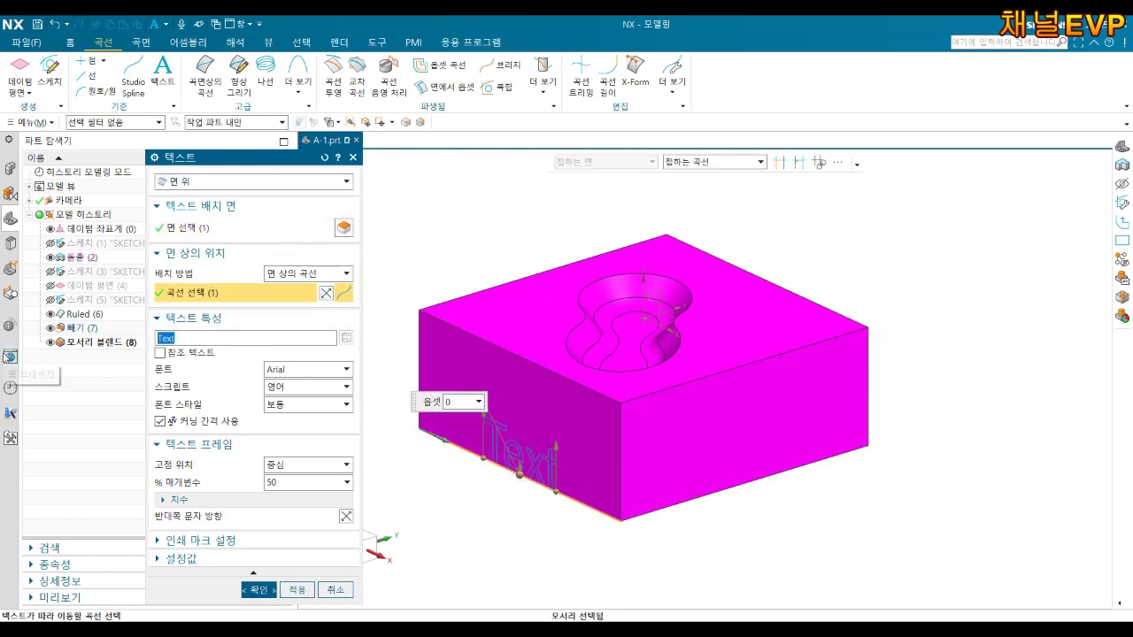
# - Enter the label 컴퓨터응용가공산업기사 실기1 and choose the 돋움체 font
pyautogui.write('채널')
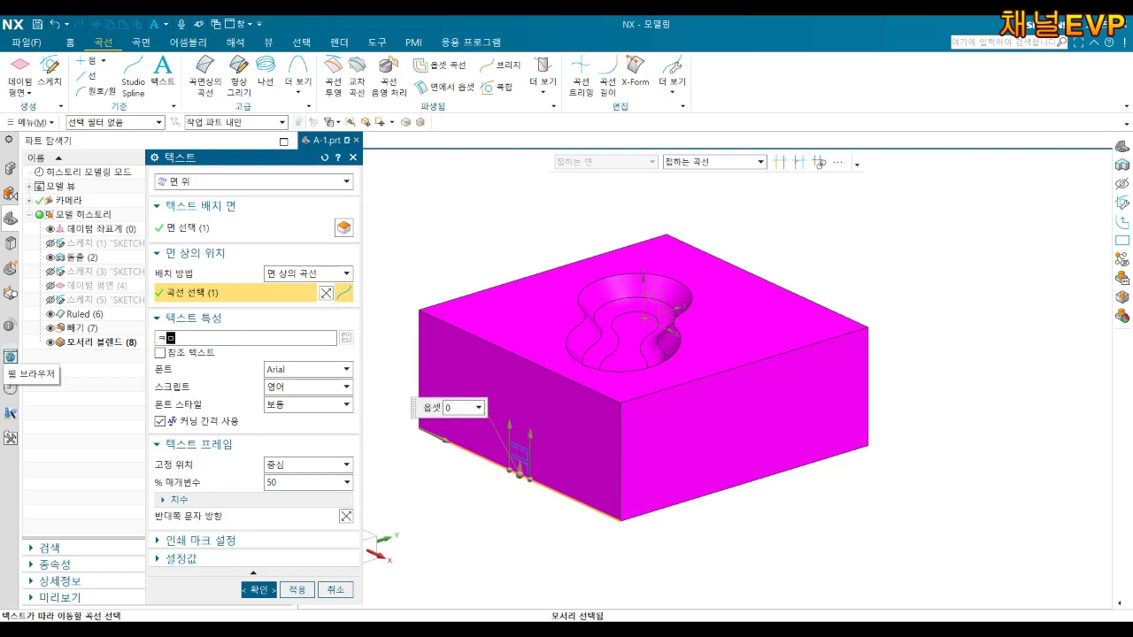
pyautogui.write('컴퓨터용')
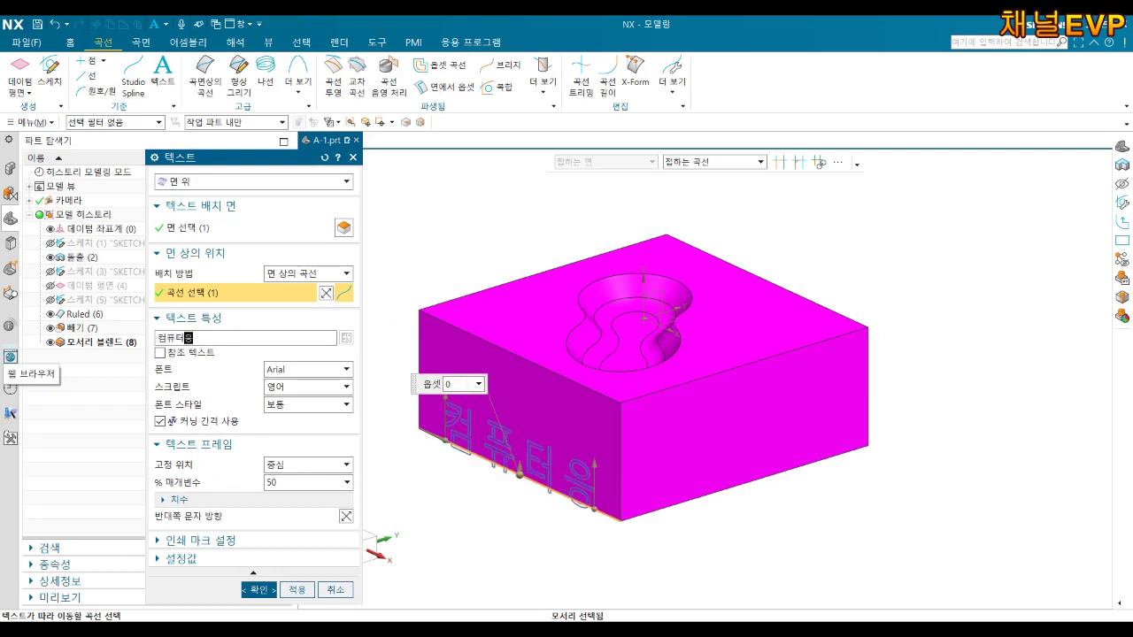
pyautogui.write('용')
pyautogui.write('선바')
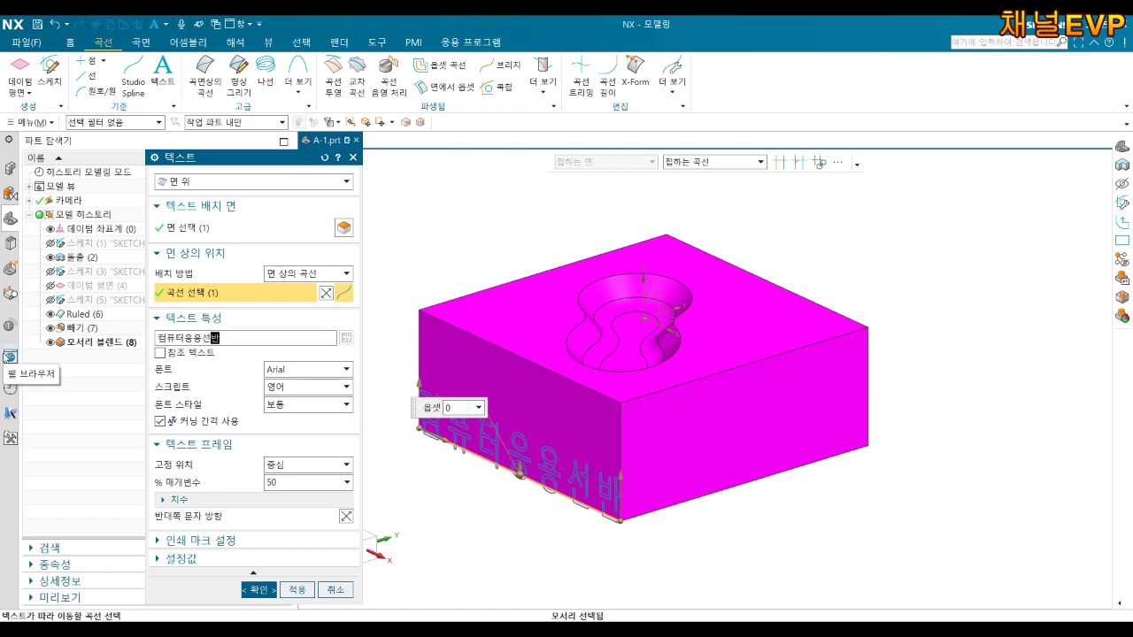
pyautogui.press('BackSpace')
pyautogui.press('BackSpace')
pyautogui.write('가')
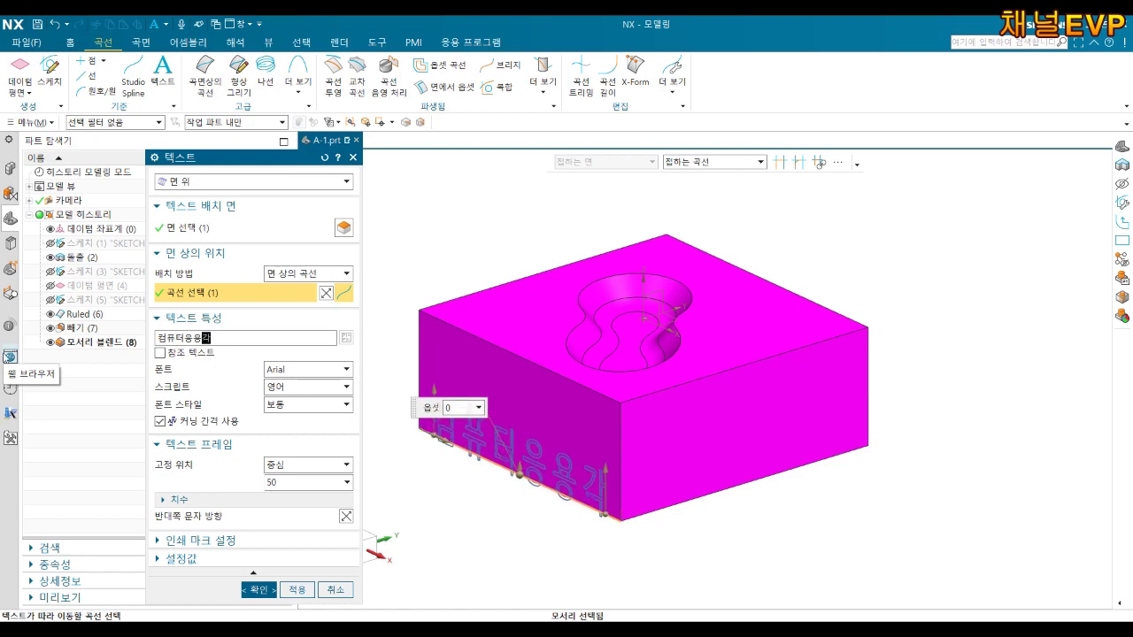
pyautogui.write('공')
pyautogui.write('선')
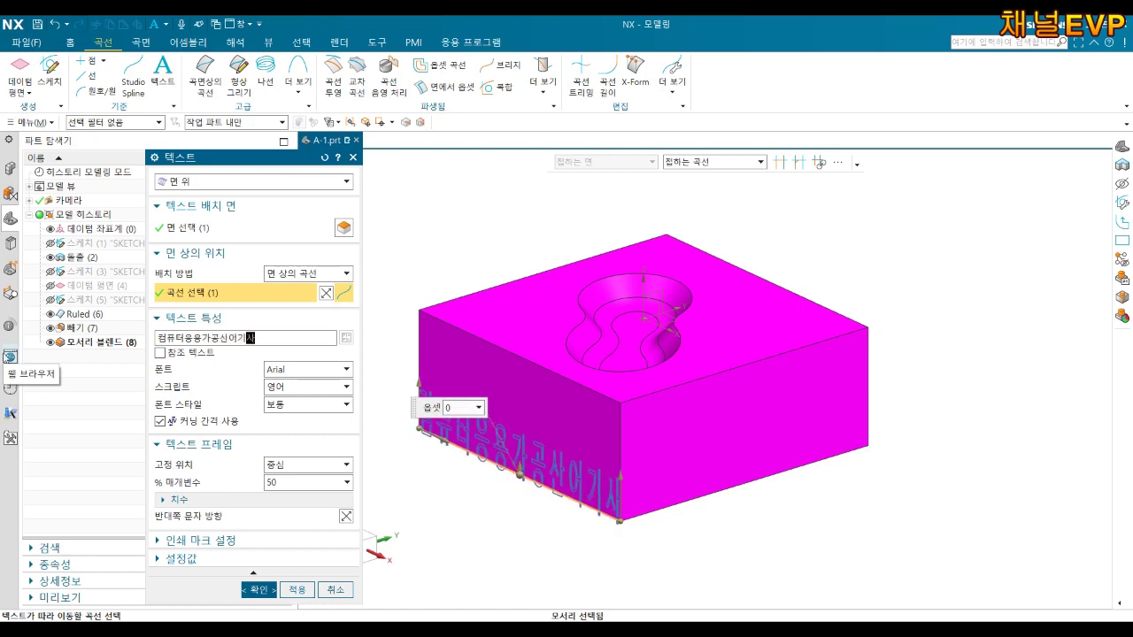
pyautogui.write('어업기사')
pyautogui.write(' 실기1')
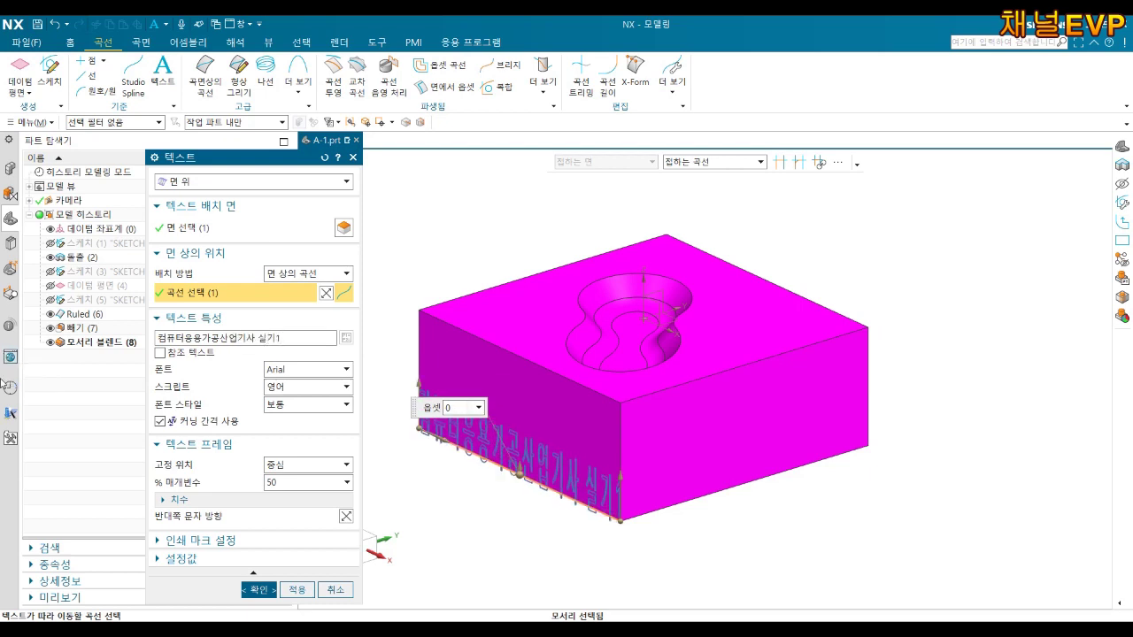
pyautogui.click(274, 370)
pyautogui.scroll(-5, 347, 506)
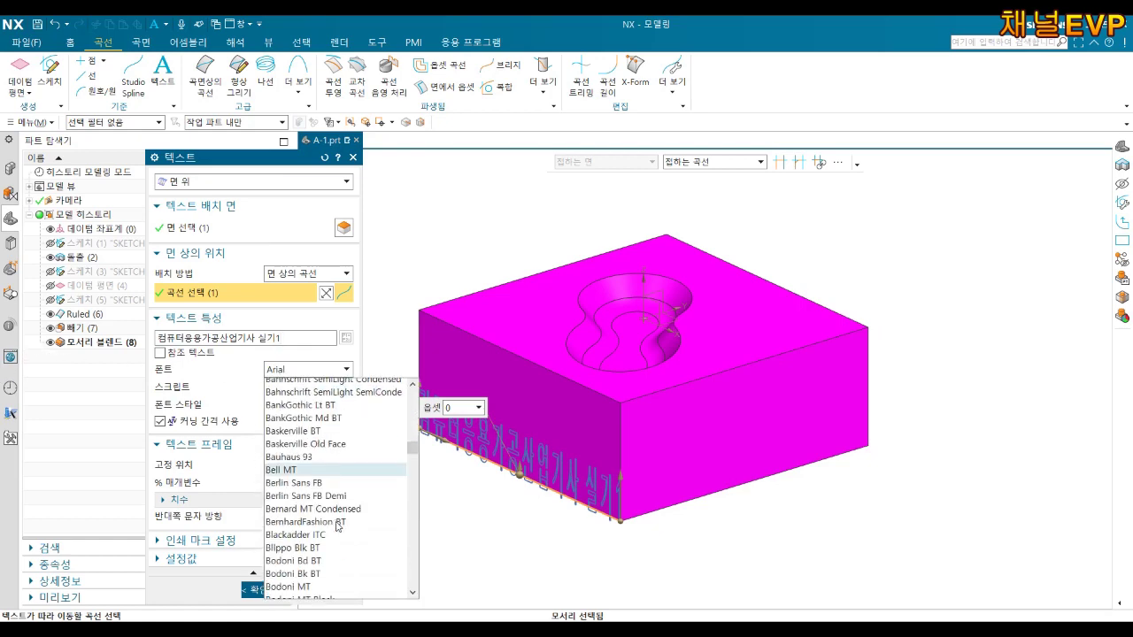
pyautogui.scroll(-5, 347, 506)
pyautogui.scroll(-5, 346, 507)
pyautogui.moveTo(413, 478)
pyautogui.mouseDown()
pyautogui.moveTo(421, 593)
pyautogui.moveTo(426, 572)
pyautogui.moveTo(421, 588)
pyautogui.moveTo(411, 571)
pyautogui.mouseUp()
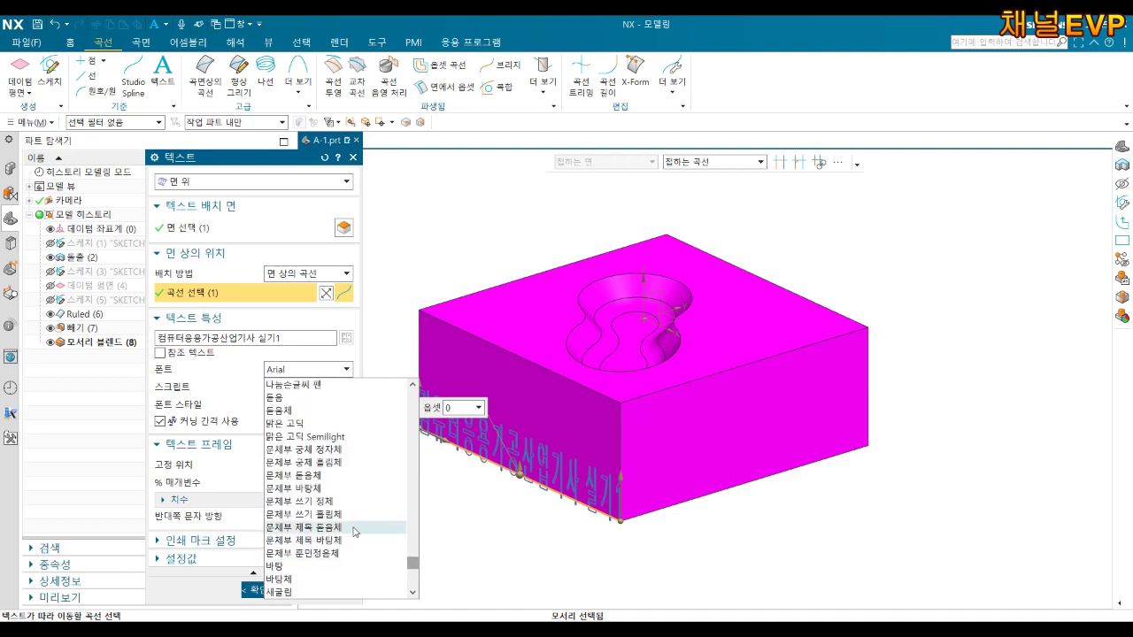
pyautogui.click(280, 411)
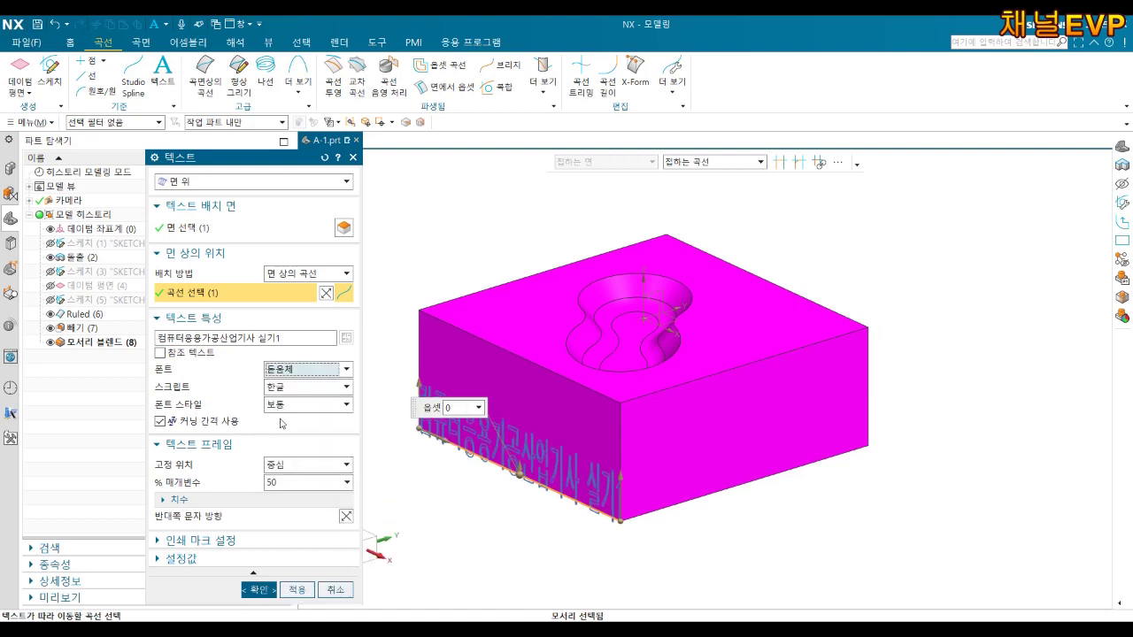
pyautogui.click(240, 500)
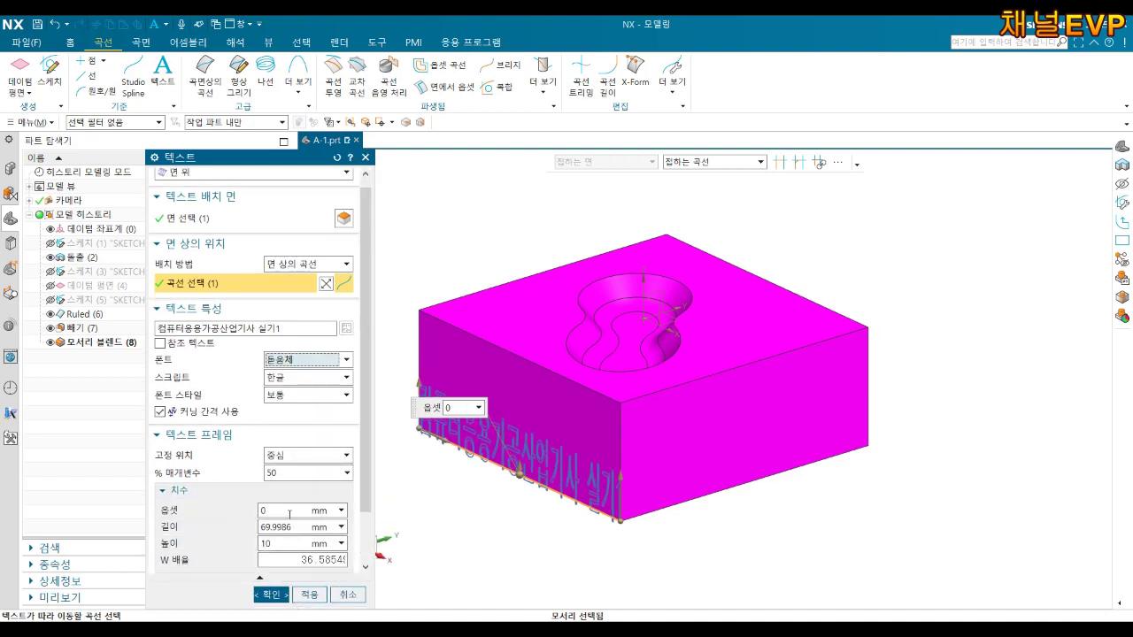
pyautogui.write('5')
# - Set text offset 5 mm and height 3.5 mm, shorten it to 54.6 mm, and confirm
pyautogui.press('Return')
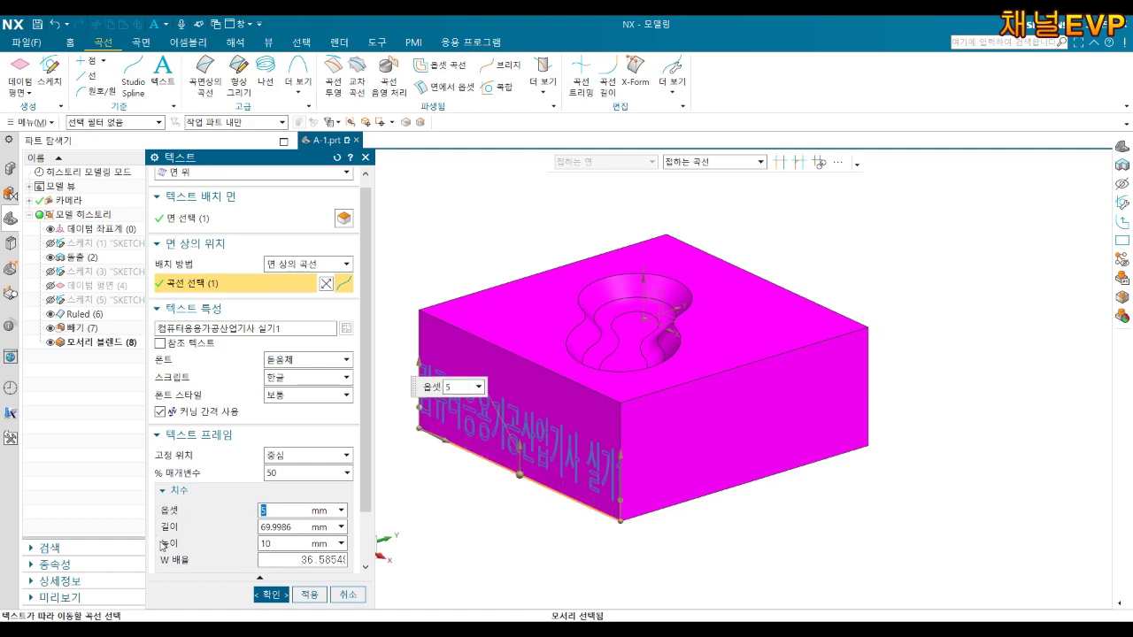
pyautogui.click(285, 543)
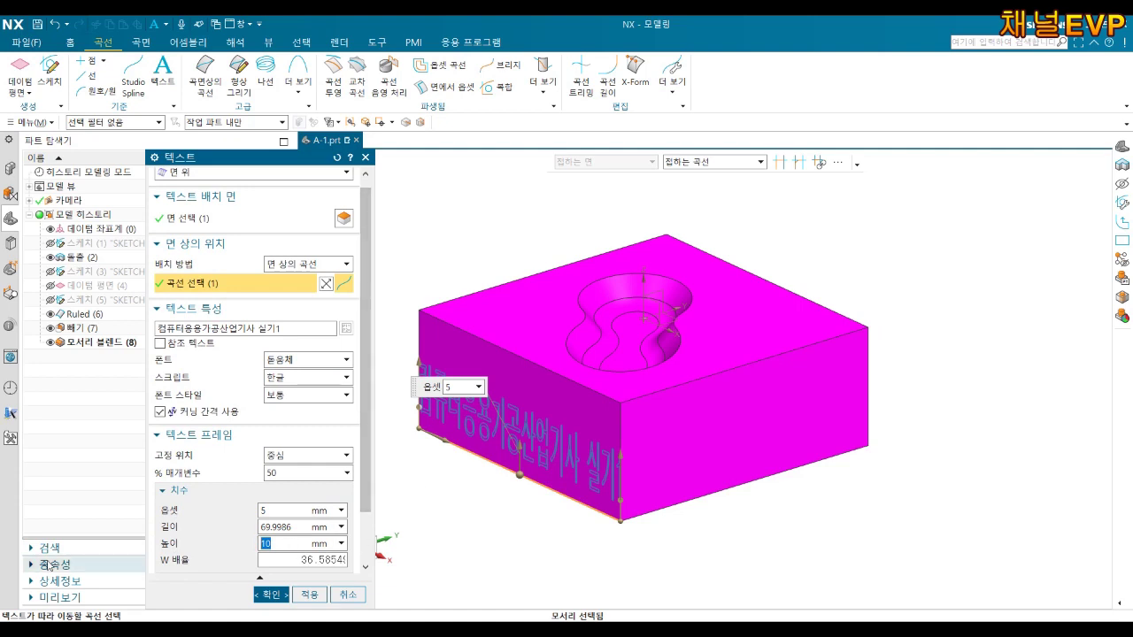
pyautogui.write('5')
pyautogui.press('Return')
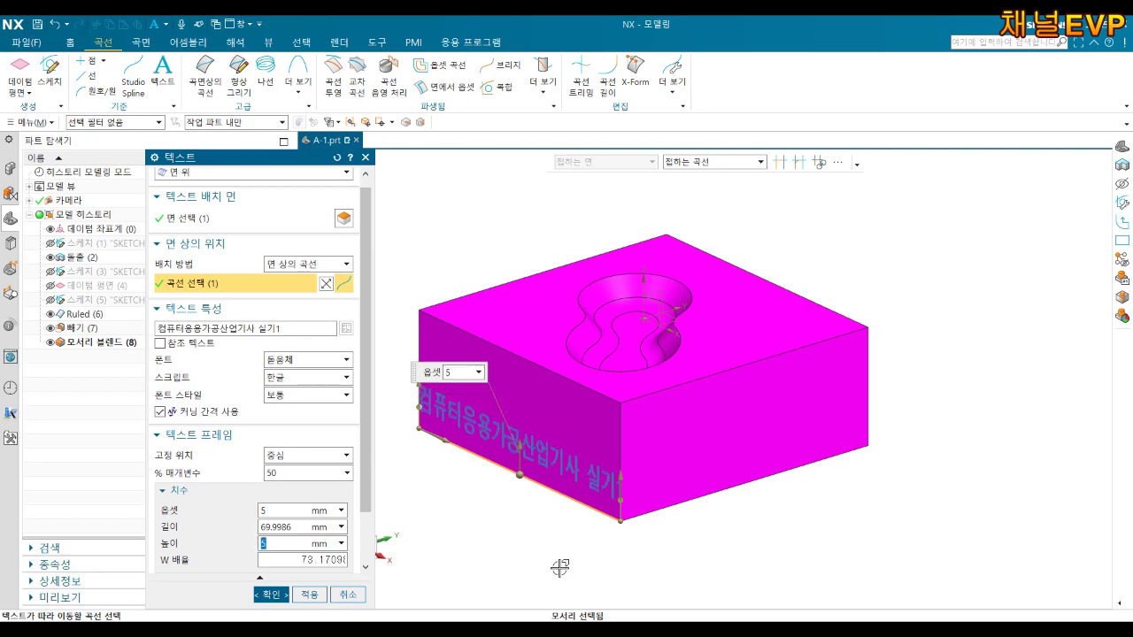
pyautogui.scroll(3, 477, 488)
pyautogui.scroll(2, 458, 412)
pyautogui.moveTo(542, 476); pyautogui.dragTo(571, 470, button='middle')
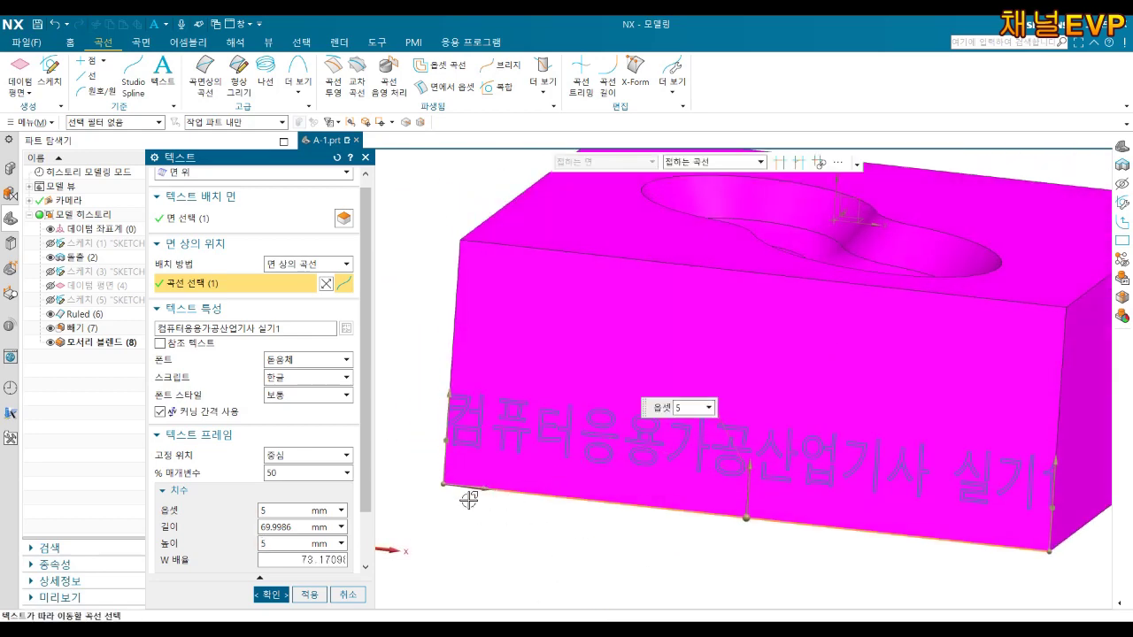
pyautogui.moveTo(442, 484); pyautogui.dragTo(508, 498)
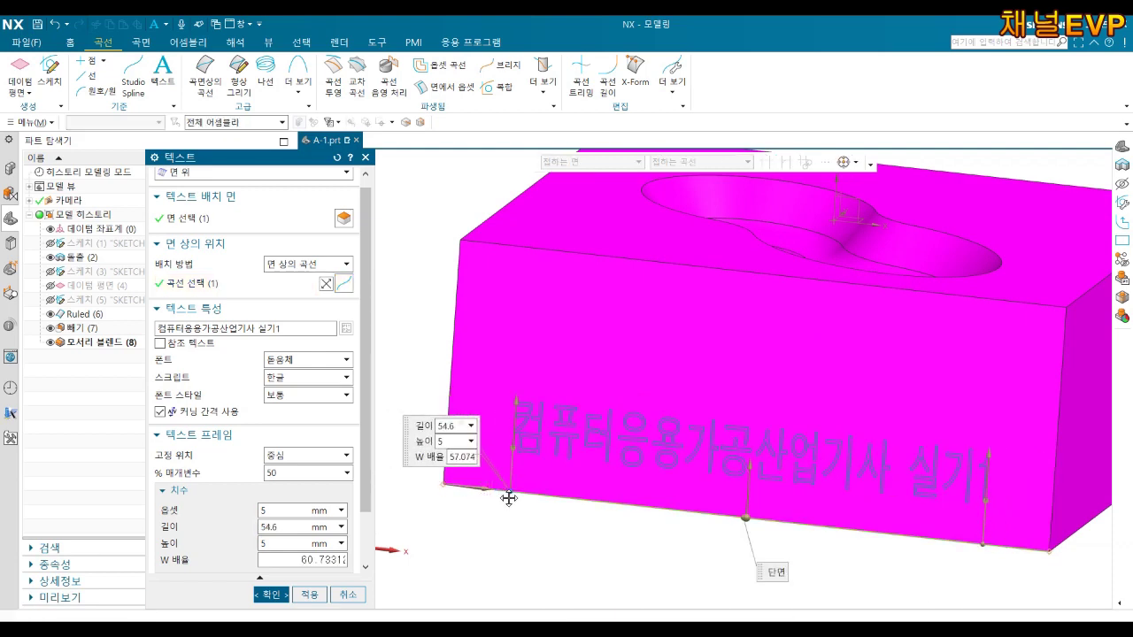
pyautogui.click(313, 543)
pyautogui.write('3.5')
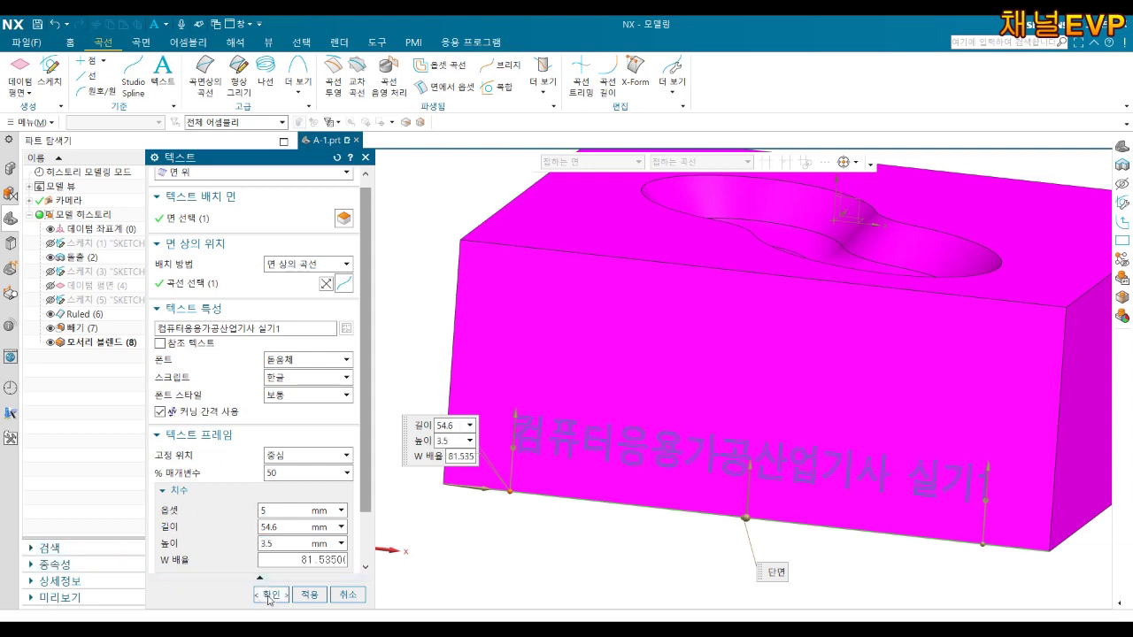
pyautogui.click(263, 543)
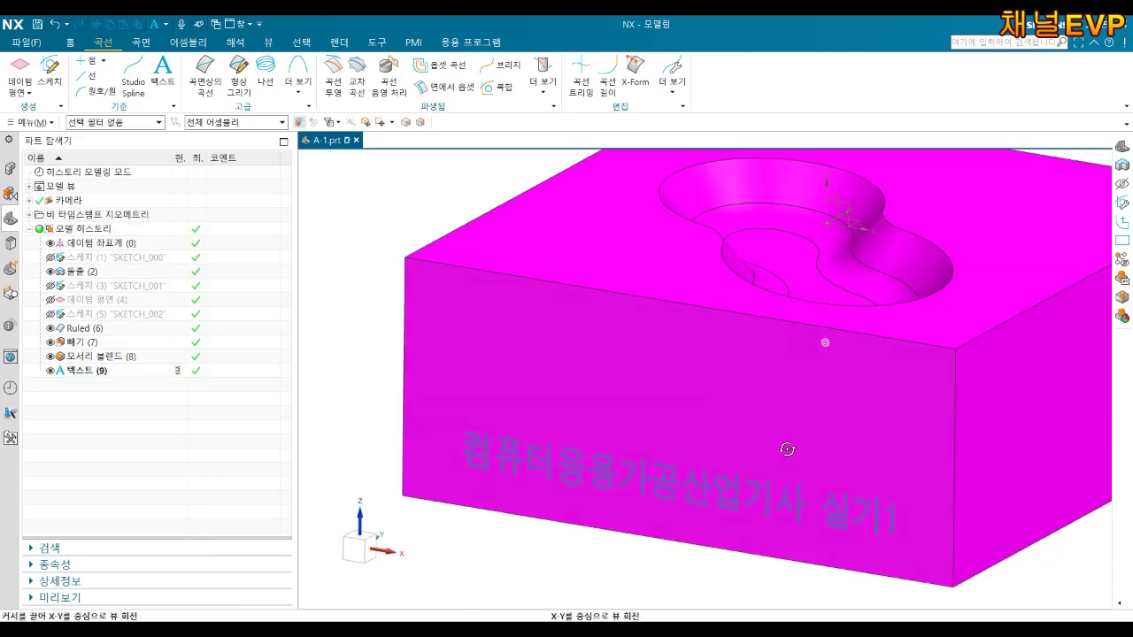
pyautogui.moveTo(801, 447); pyautogui.dragTo(791, 410, button='middle')
pyautogui.scroll(-2, 792, 410)
# - Extrude the text curves 0.01 mm with boolean 빼기 to cut them into the block
pyautogui.click(71, 43)
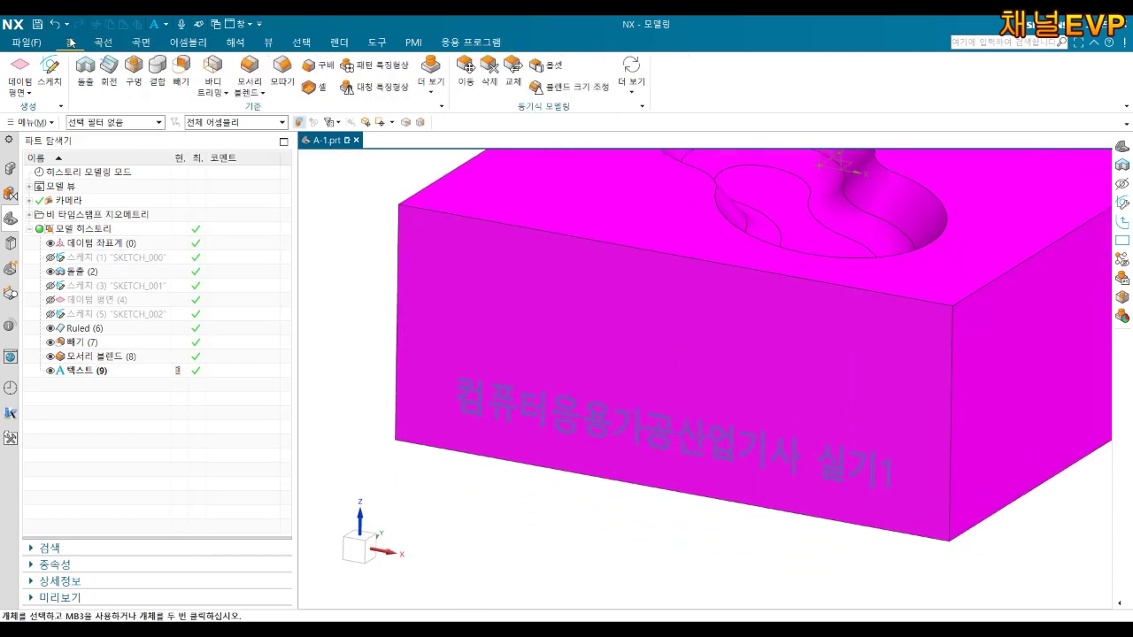
pyautogui.click(85, 69)
pyautogui.click(73, 373)
pyautogui.write('0.01')
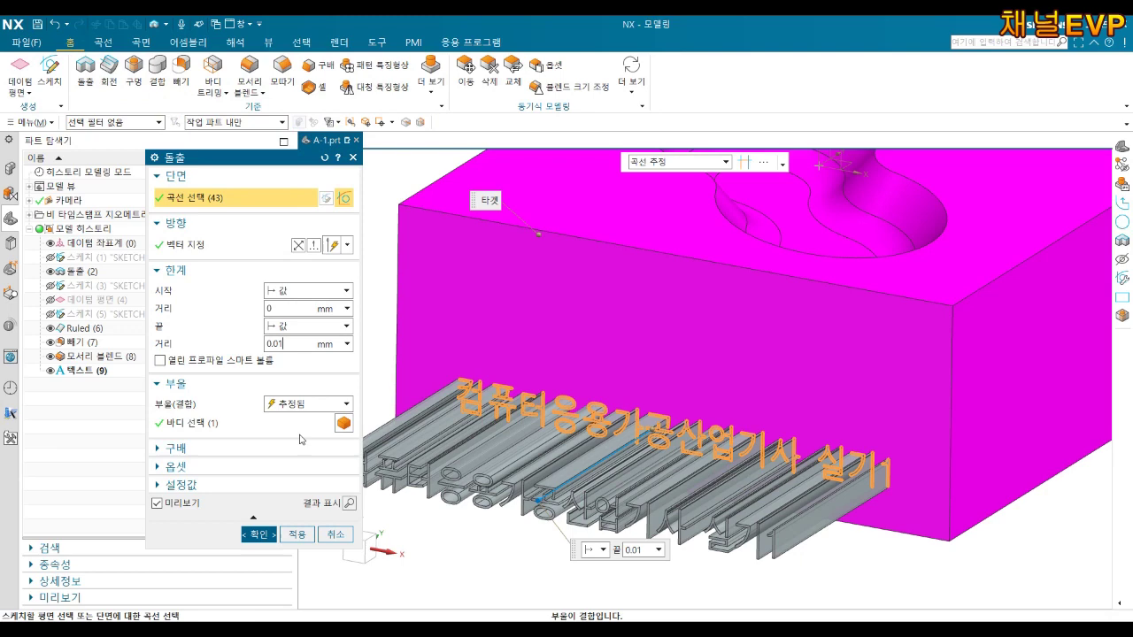
pyautogui.click(289, 409)
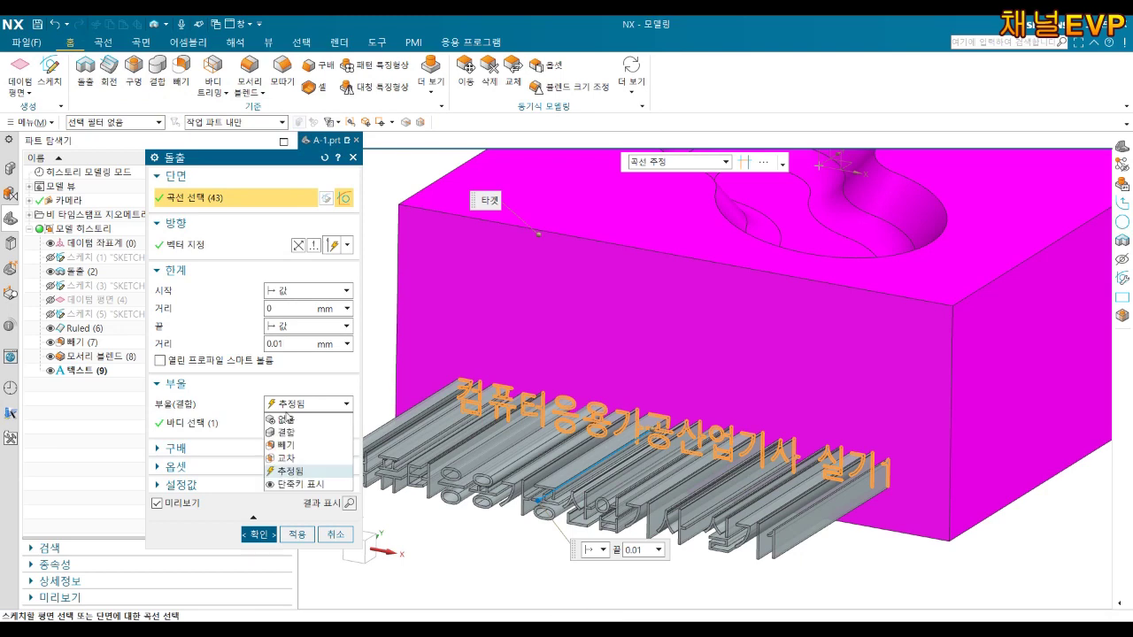
pyautogui.click(290, 445)
pyautogui.scroll(3, 644, 456)
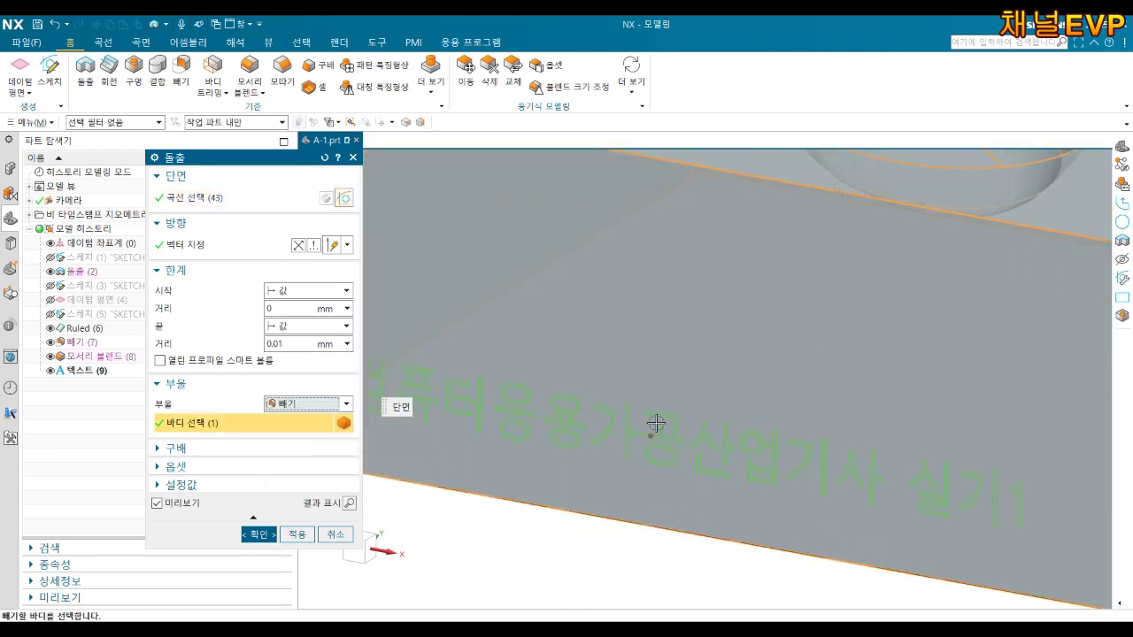
pyautogui.scroll(2, 645, 456)
pyautogui.click(272, 536)
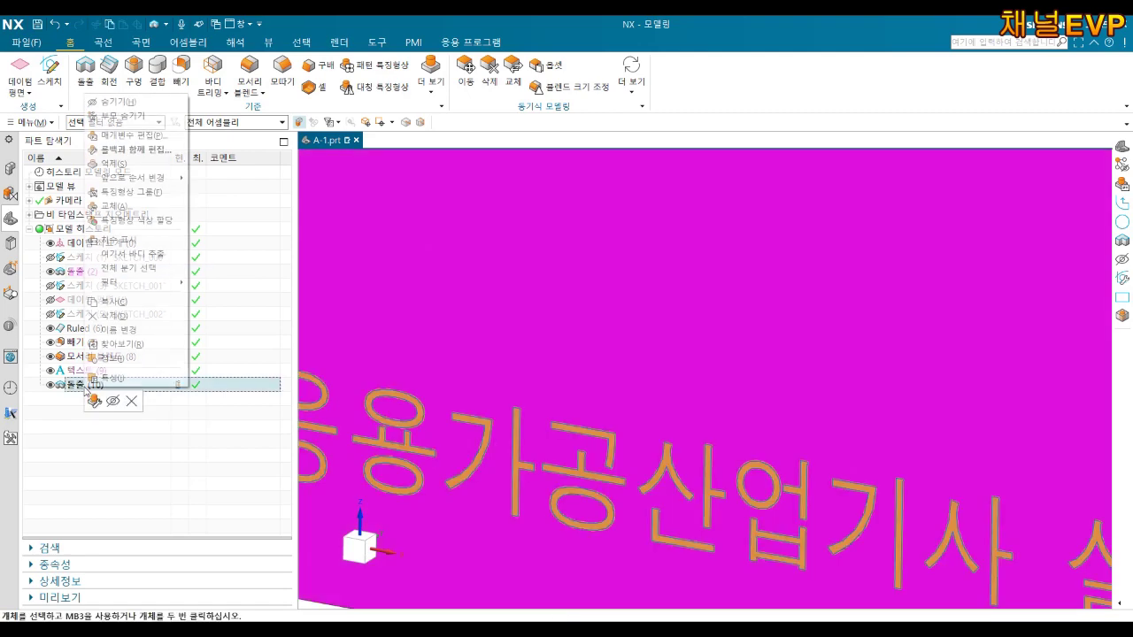
# - Run Replace Feature on the new extrusion, selecting the text extrusion as replacement
pyautogui.rightClick(86, 386)
pyautogui.click(115, 206)
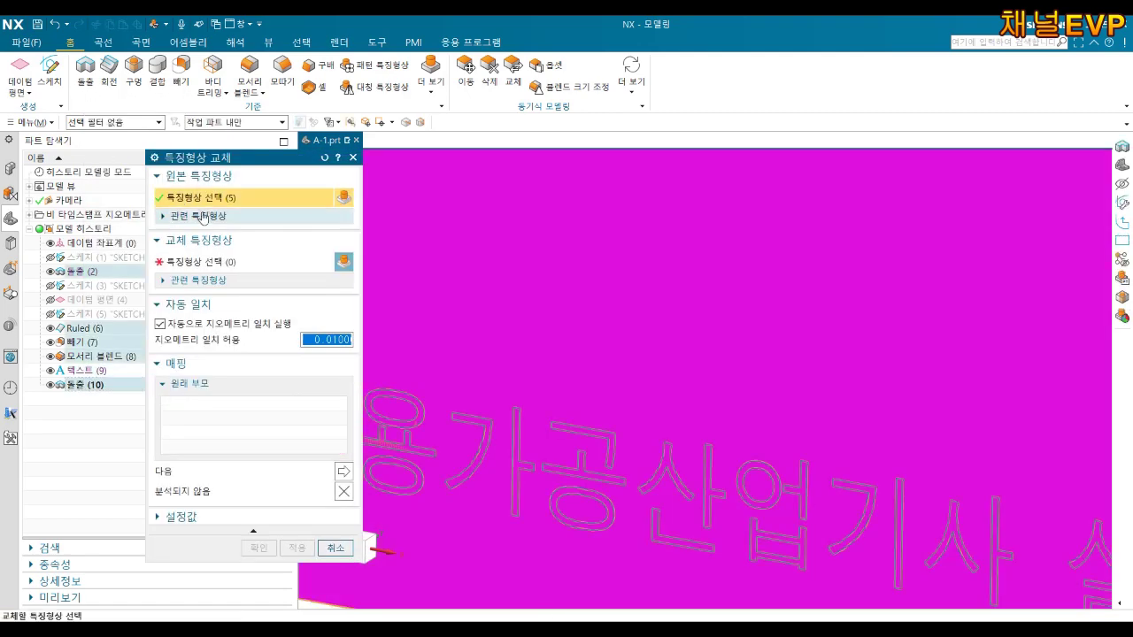
pyautogui.middleClick(210, 217)
pyautogui.click(86, 385)
pyautogui.middleClick(86, 388)
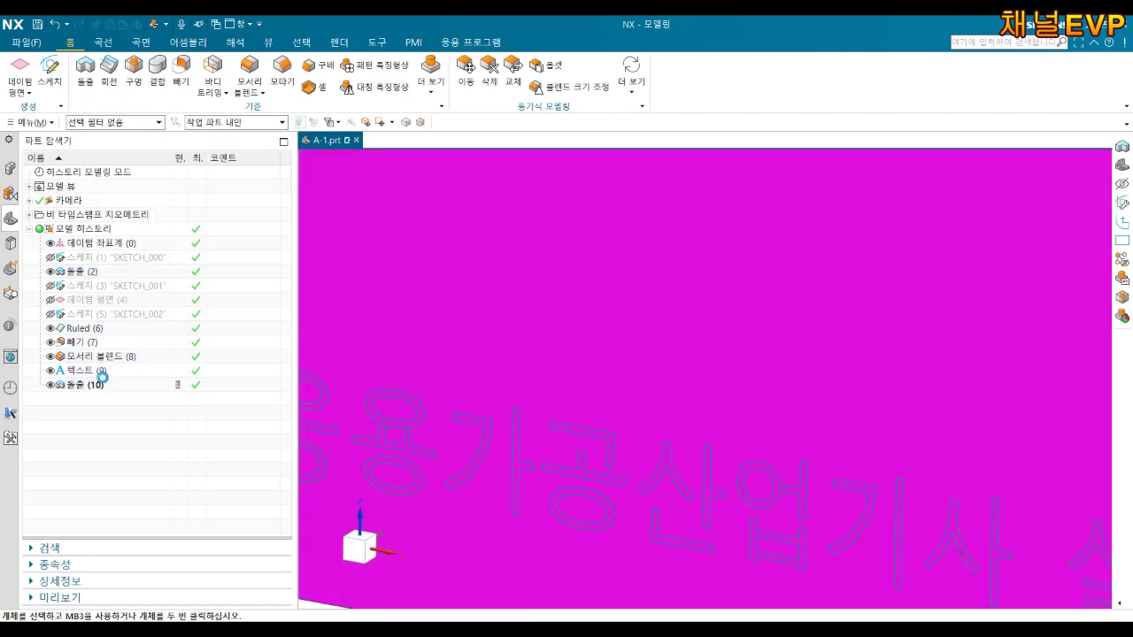
# - Assign dark purple as the face colour of the 돌출 (10) text cut
pyautogui.rightClick(86, 387)
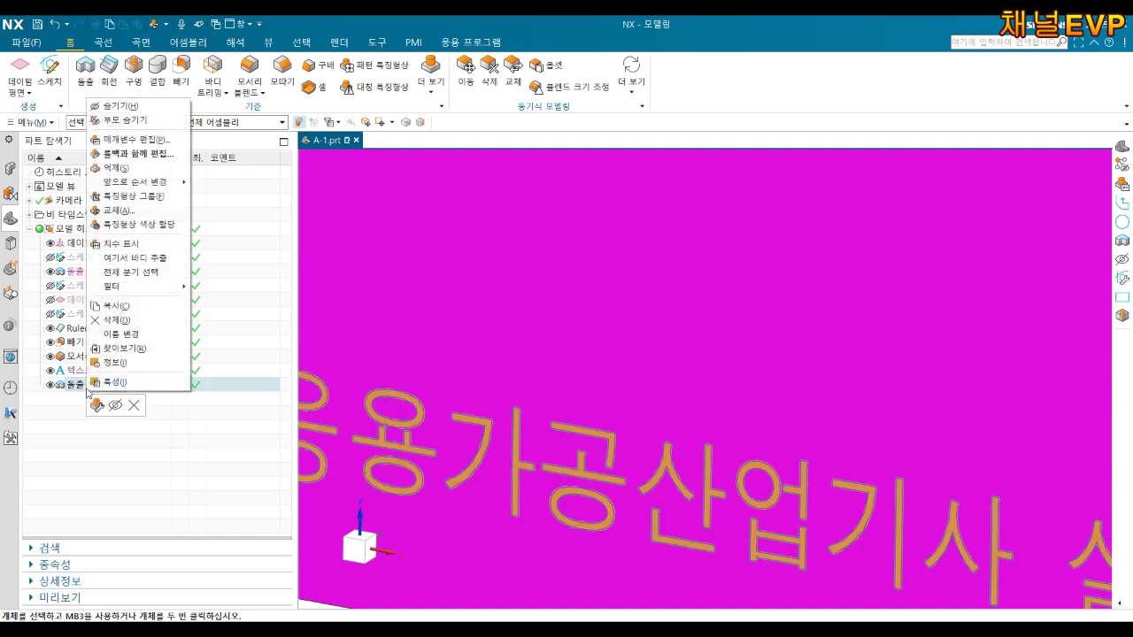
pyautogui.click(150, 225)
pyautogui.click(198, 265)
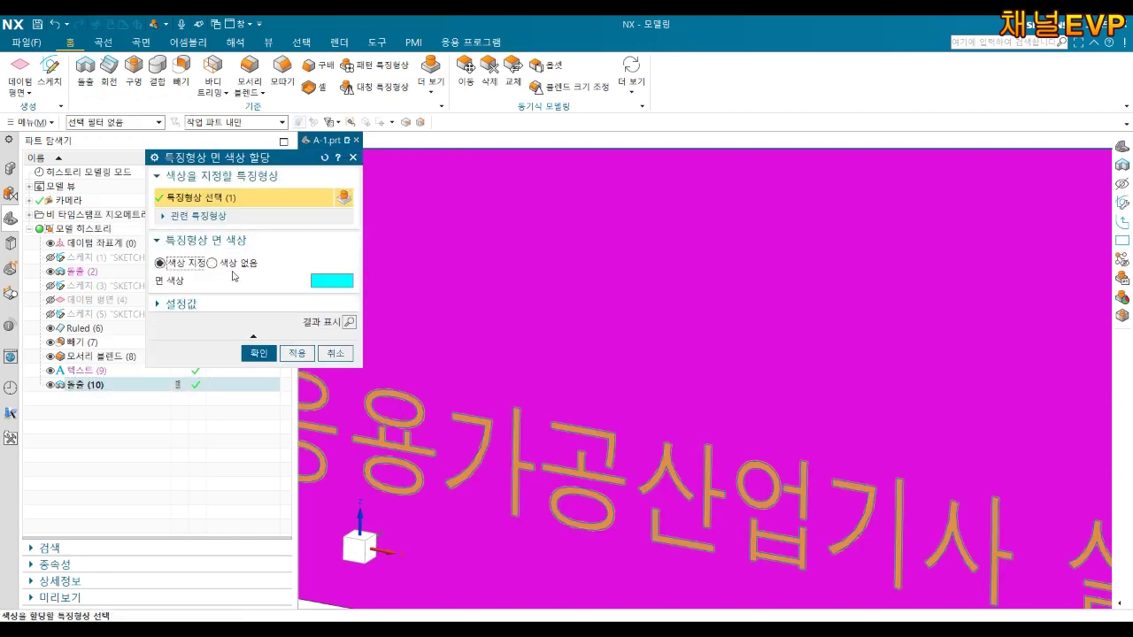
pyautogui.click(331, 282)
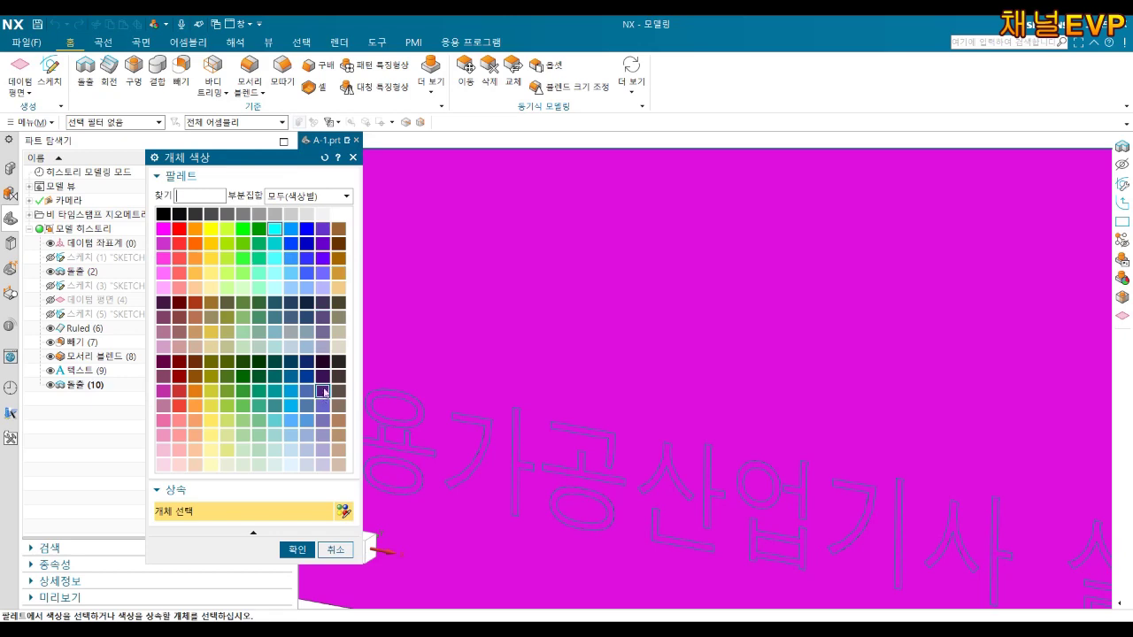
pyautogui.click(298, 550)
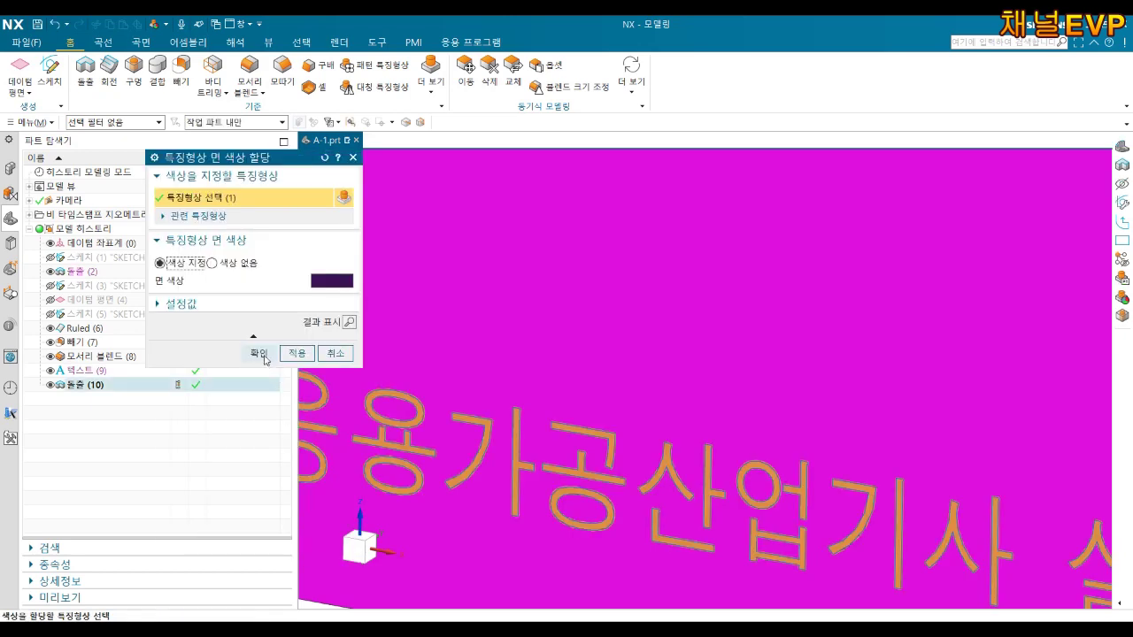
pyautogui.click(255, 352)
pyautogui.scroll(-5, 306, 397)
pyautogui.keyDown('shift'); pyautogui.moveTo(252, 389); pyautogui.dragTo(440, 394, button='middle'); pyautogui.keyUp('shift')
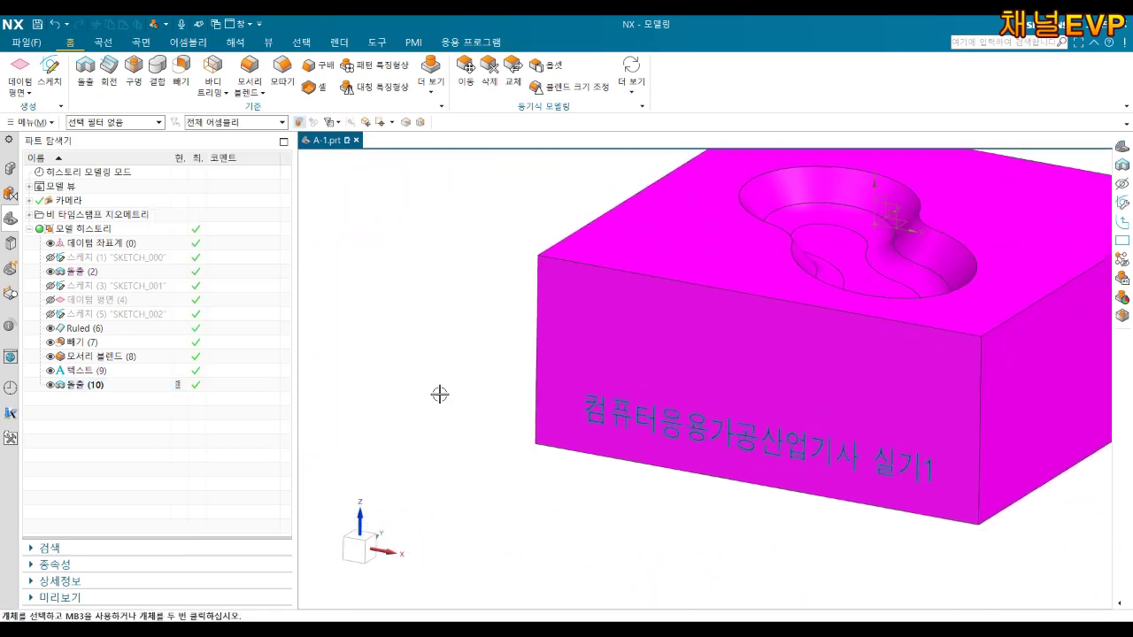
# - Hide the Text (9) curves and save the part
pyautogui.rightClick(110, 371)
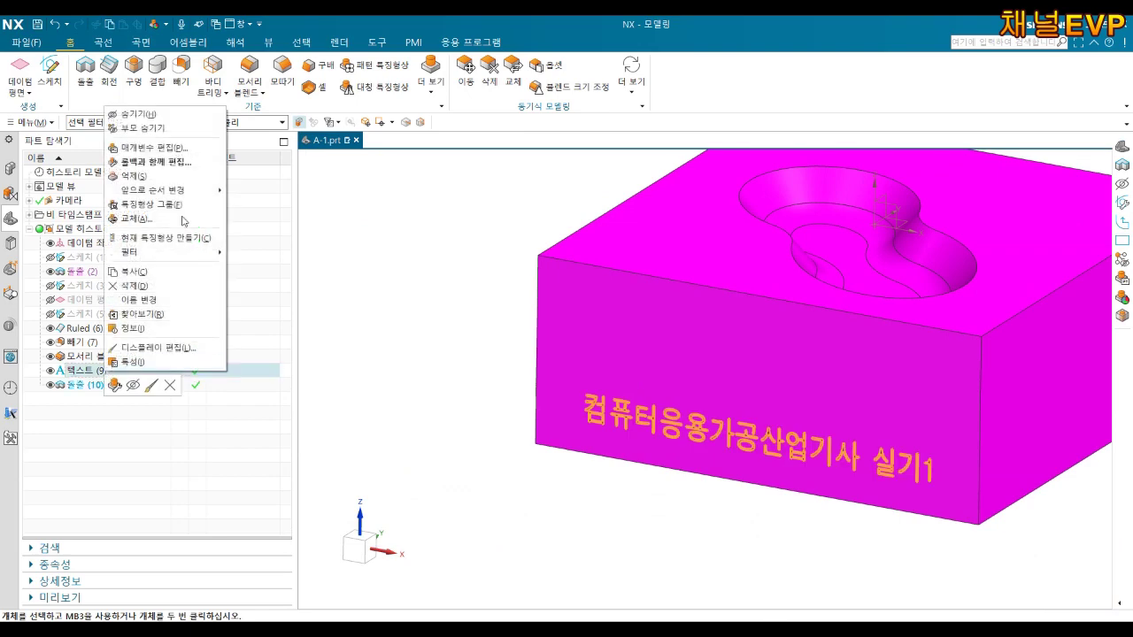
pyautogui.click(190, 117)
pyautogui.moveTo(607, 373)
pyautogui.mouseDown(button='middle')
pyautogui.moveTo(661, 417)
pyautogui.moveTo(637, 455)
pyautogui.moveTo(561, 469)
pyautogui.moveTo(619, 485)
pyautogui.mouseUp(button='middle')
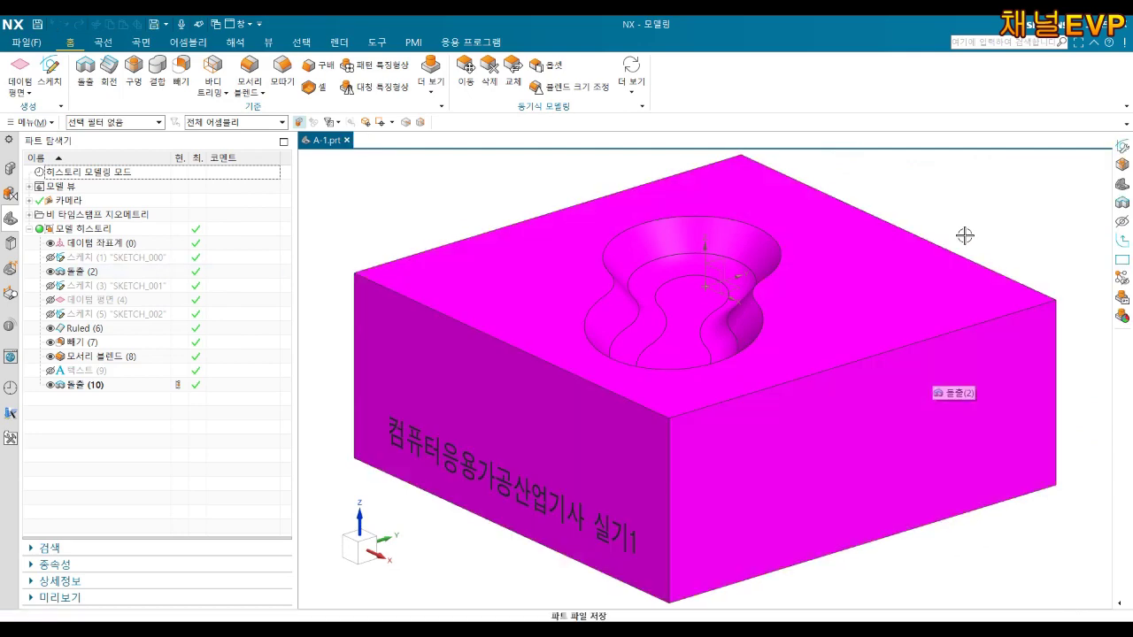
pyautogui.moveTo(963, 233)
pyautogui.mouseDown(button='middle')
pyautogui.moveTo(961, 291)
pyautogui.moveTo(670, 356)
pyautogui.moveTo(701, 324)
pyautogui.moveTo(752, 363)
pyautogui.moveTo(734, 328)
pyautogui.mouseUp(button='middle')
pyautogui.hotkey('ctrl', 's')
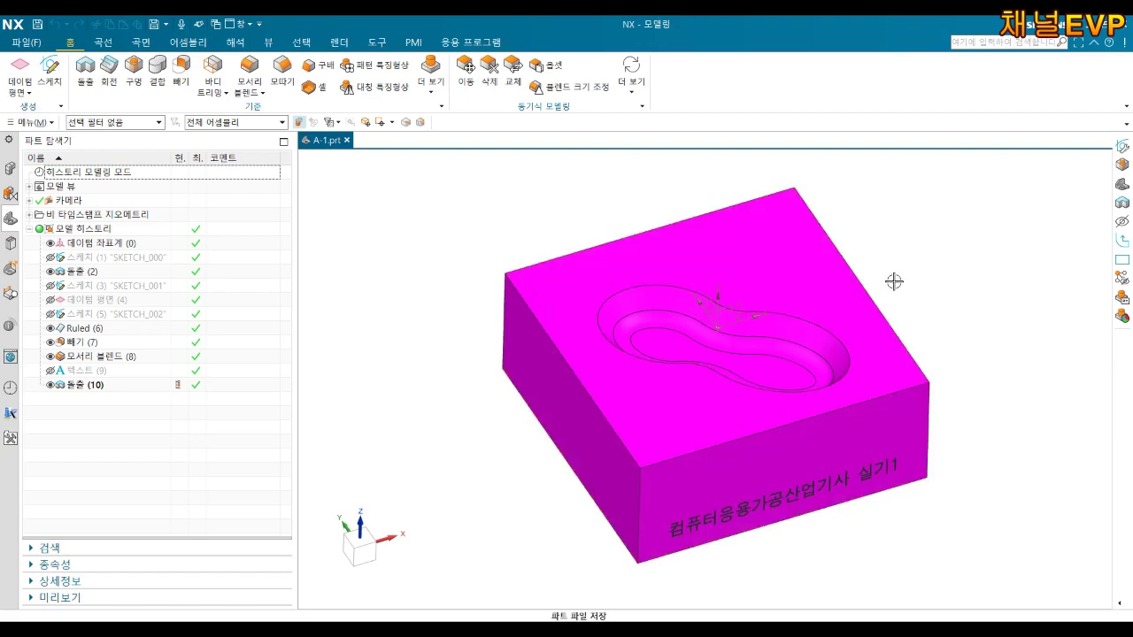